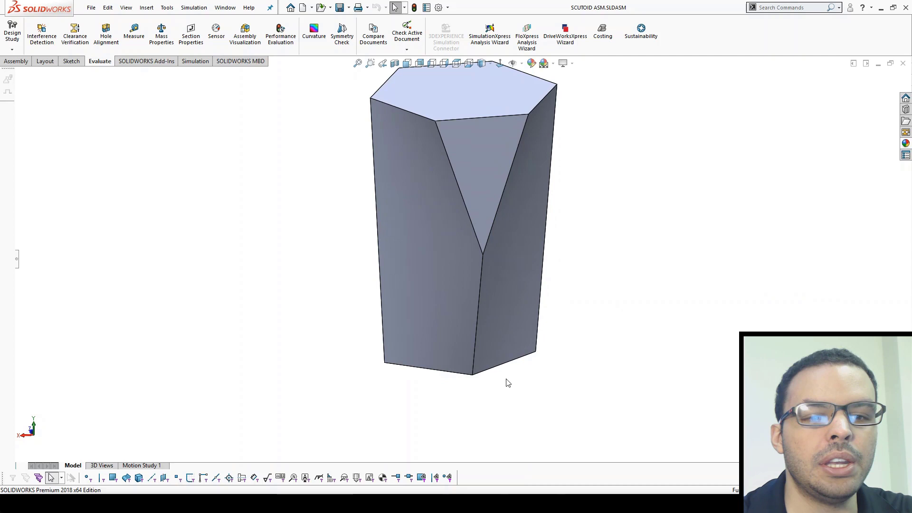
# Orbit SCUTOID ASM to inspect the pentagonal bottom face and hexagonal top face.
pyautogui.moveTo(507, 381); pyautogui.dragTo(506, 236, button='middle')
pyautogui.click(474, 364)
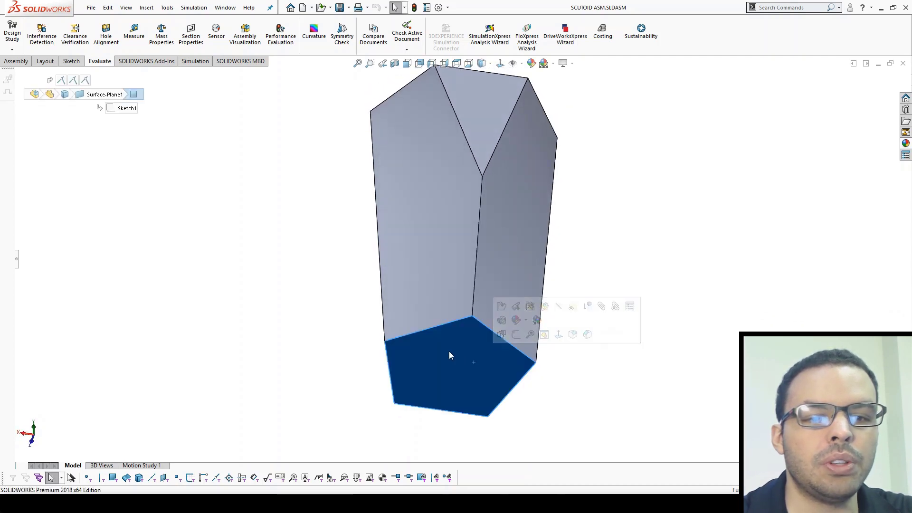
pyautogui.moveTo(439, 351)
pyautogui.mouseDown(button='middle')
pyautogui.moveTo(490, 317)
pyautogui.moveTo(497, 348)
pyautogui.mouseUp(button='middle')
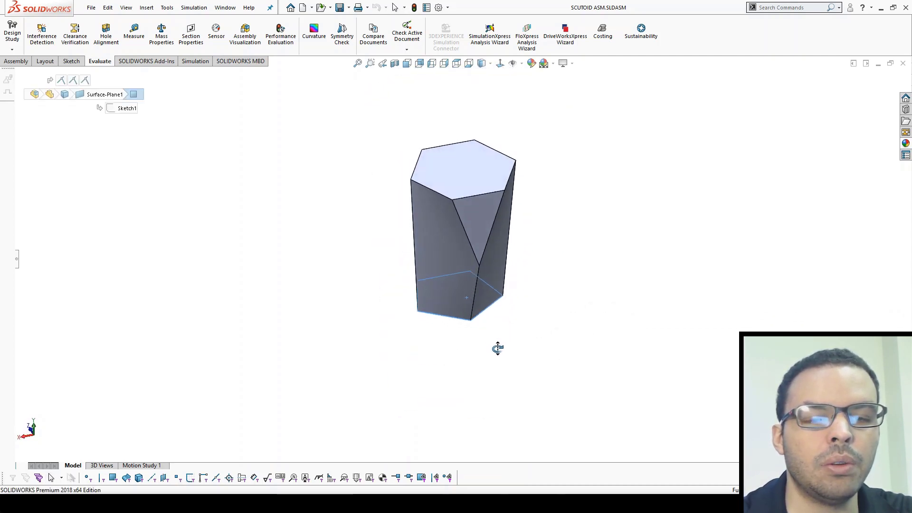
pyautogui.click(465, 189)
pyautogui.click(550, 263)
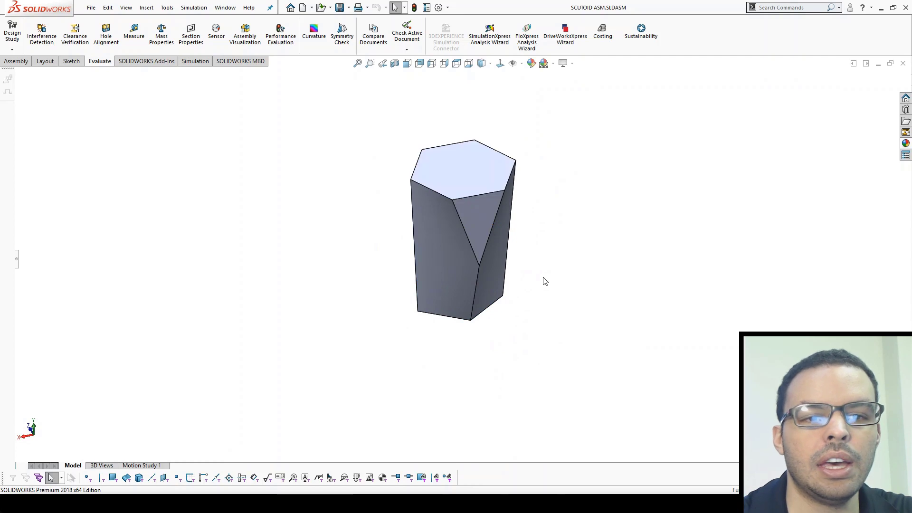
pyautogui.moveTo(544, 281); pyautogui.dragTo(531, 299, button='middle')
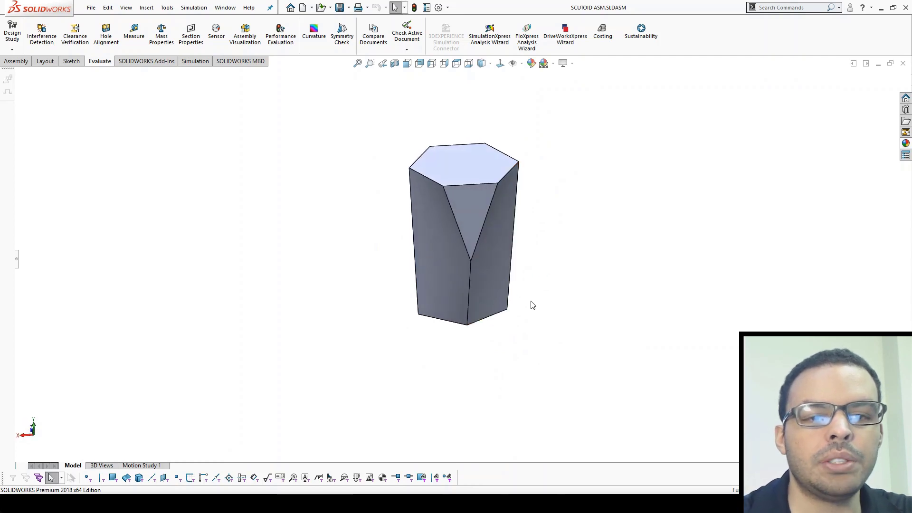
# Fit the part in view and paste a second scutoid instance beside the first.
pyautogui.scroll(-3, 500, 294)
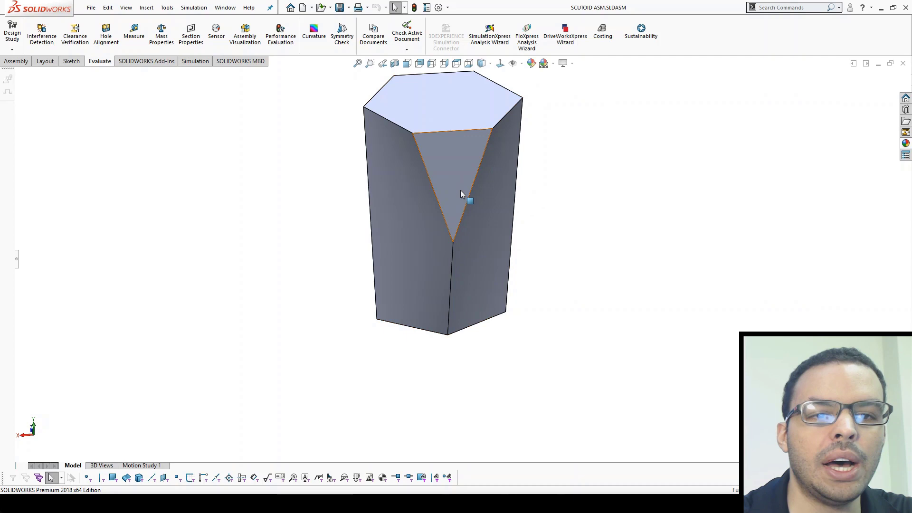
pyautogui.press('f')
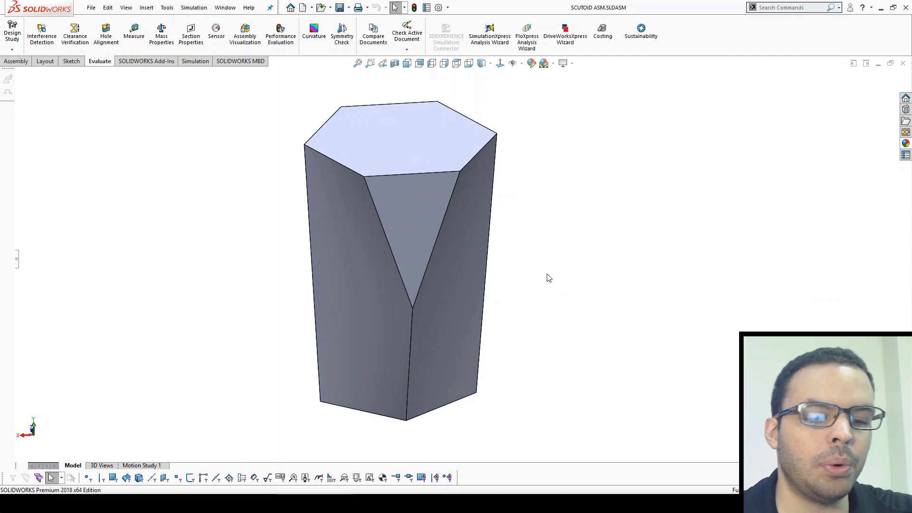
pyautogui.hotkey('ctrl', 'v')
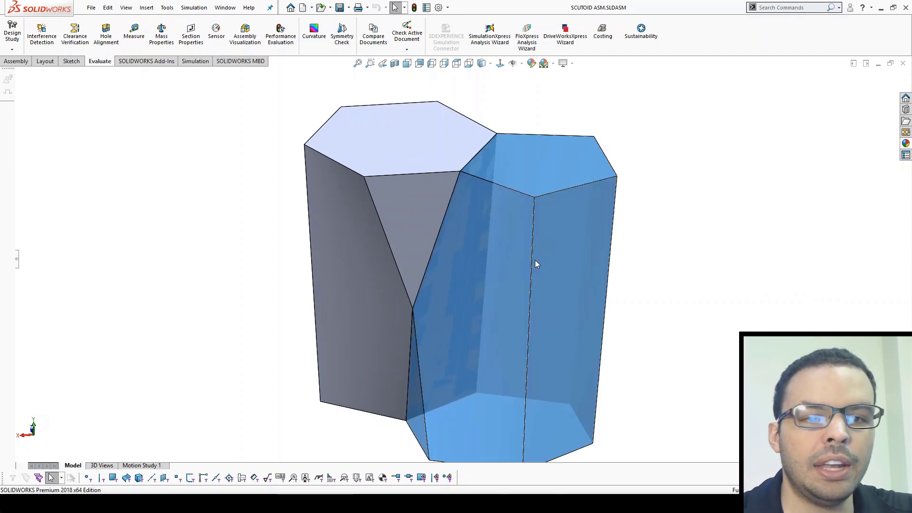
pyautogui.moveTo(488, 377)
pyautogui.mouseDown(button='middle')
pyautogui.moveTo(495, 346)
pyautogui.moveTo(470, 368)
pyautogui.moveTo(490, 346)
pyautogui.moveTo(491, 386)
pyautogui.moveTo(301, 381)
pyautogui.moveTo(483, 385)
pyautogui.mouseUp(button='middle')
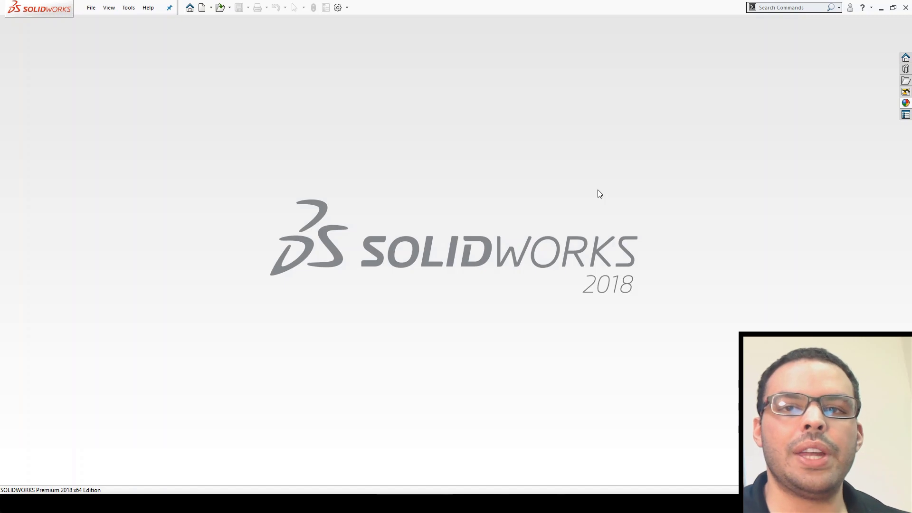
# Create a new part document.
pyautogui.click(91, 8)
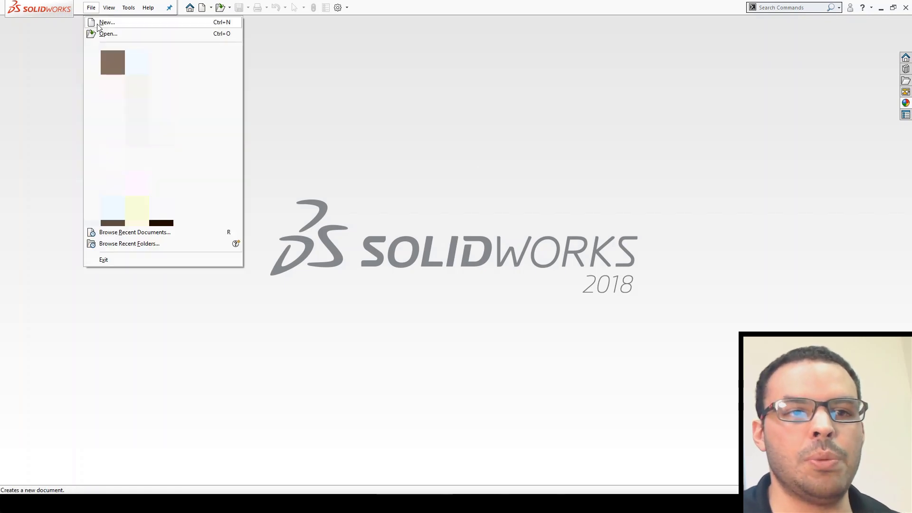
pyautogui.click(101, 23)
pyautogui.click(526, 350)
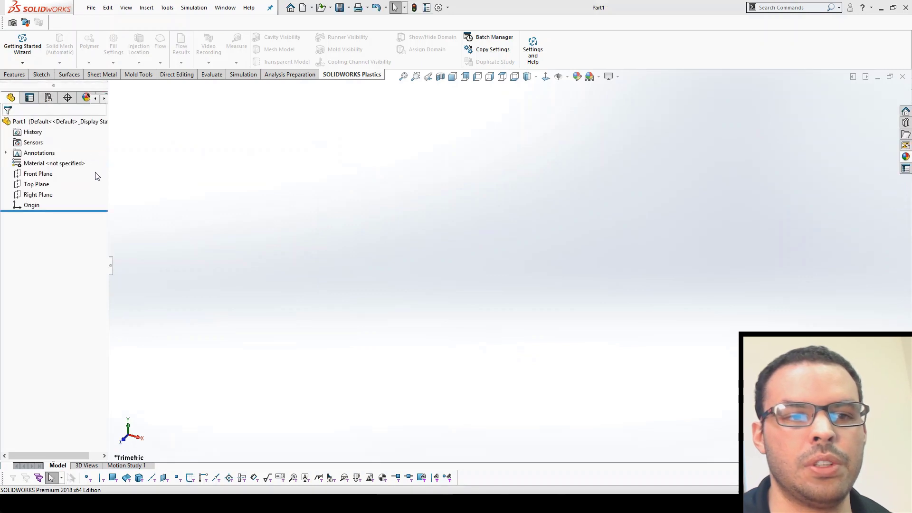
# Sketch a 5-sided polygon centred on the origin on the Top Plane.
pyautogui.click(38, 185)
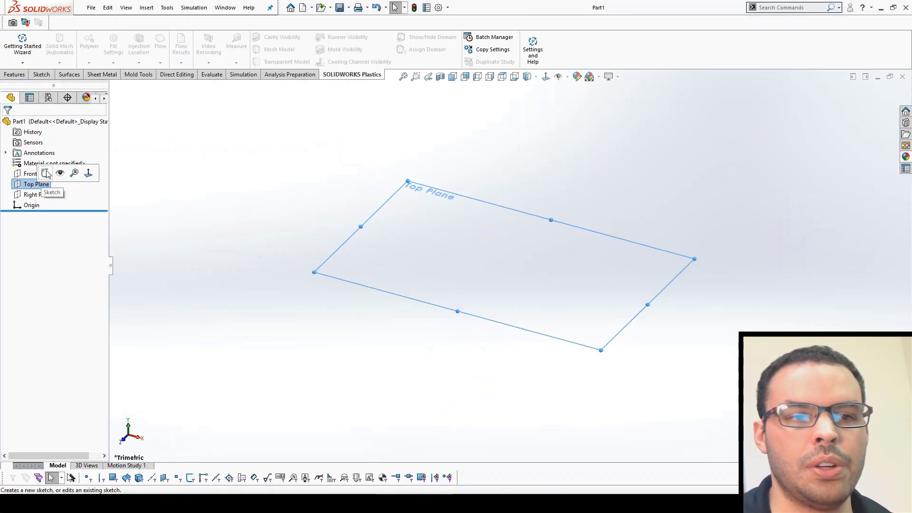
pyautogui.click(48, 173)
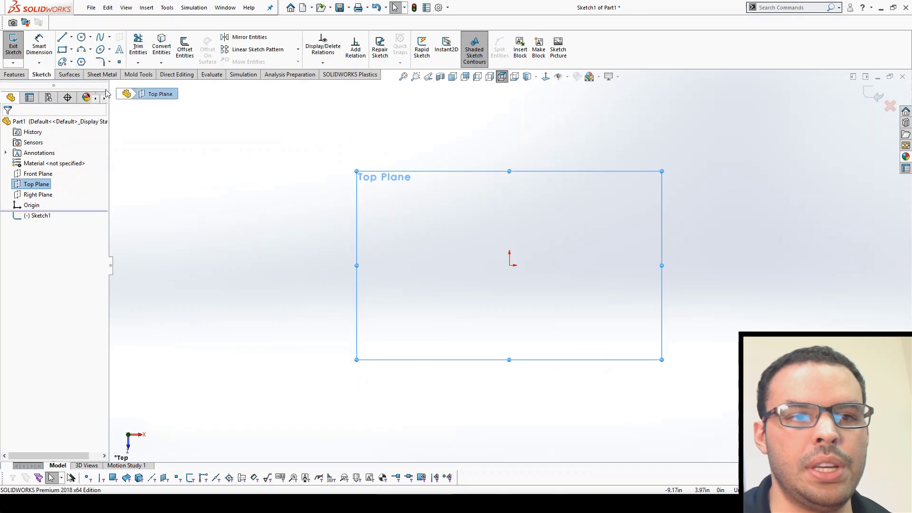
pyautogui.click(81, 62)
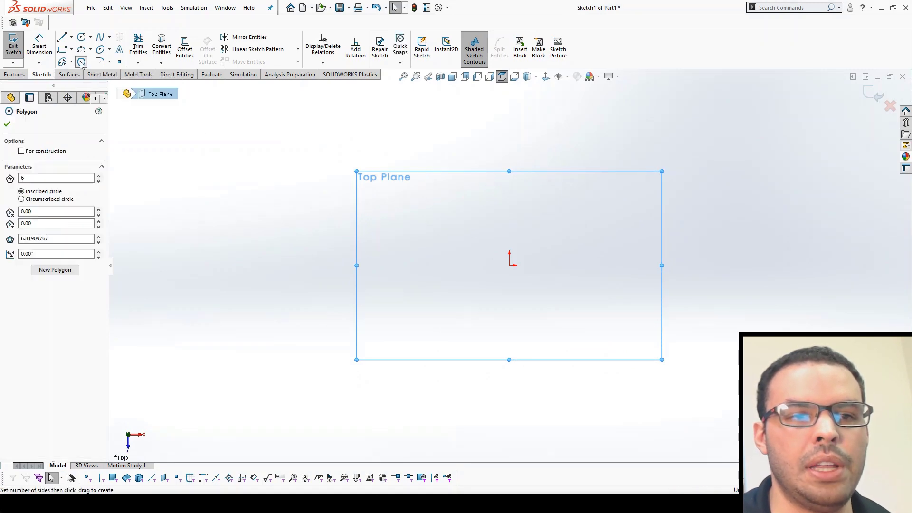
pyautogui.click(98, 181)
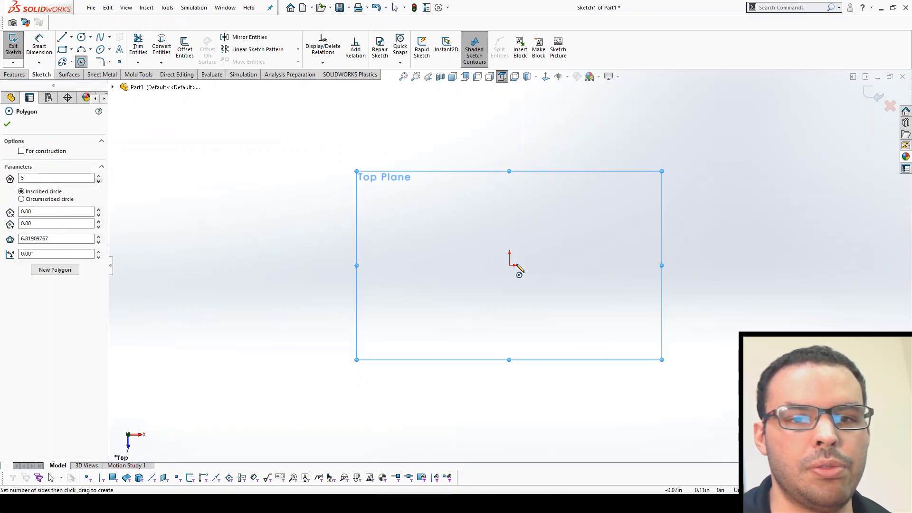
pyautogui.moveTo(509, 265); pyautogui.dragTo(509, 134)
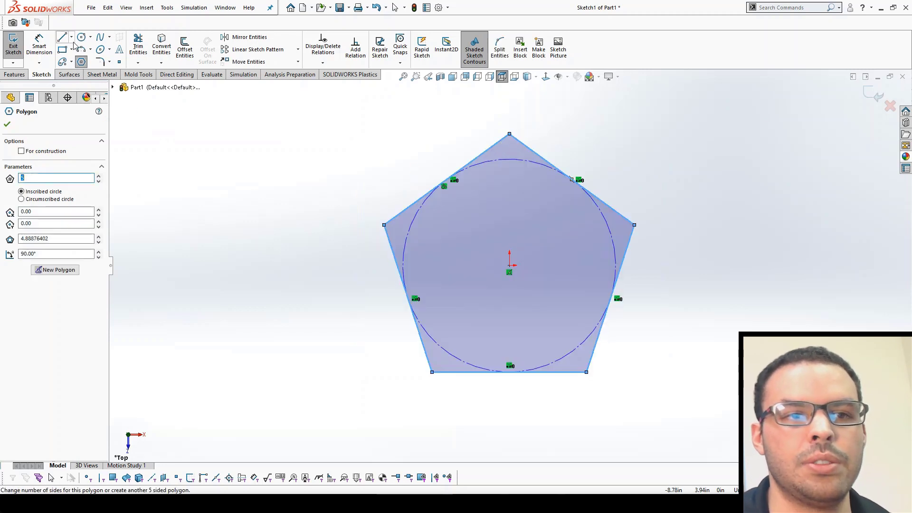
pyautogui.press('Escape')
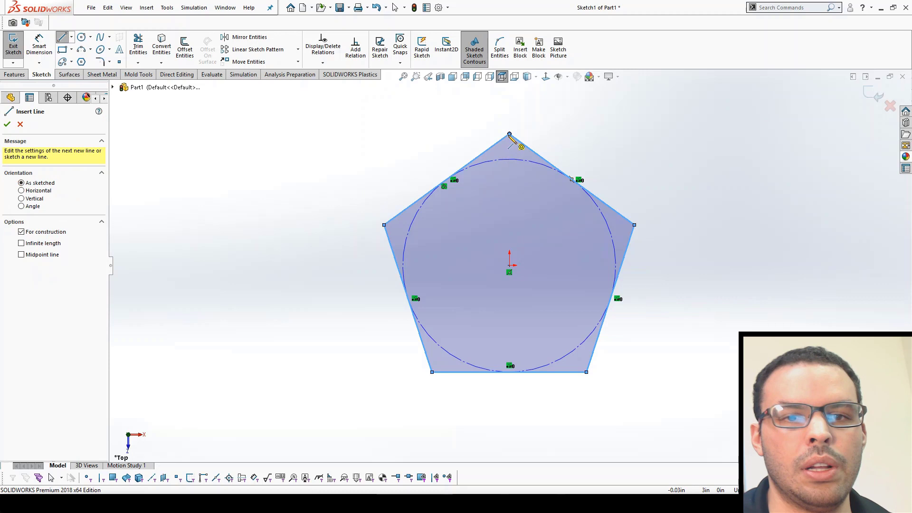
# Add a vertical centerline from the top vertex and dimension the bottom edge 2.00 in.
pyautogui.click(509, 135)
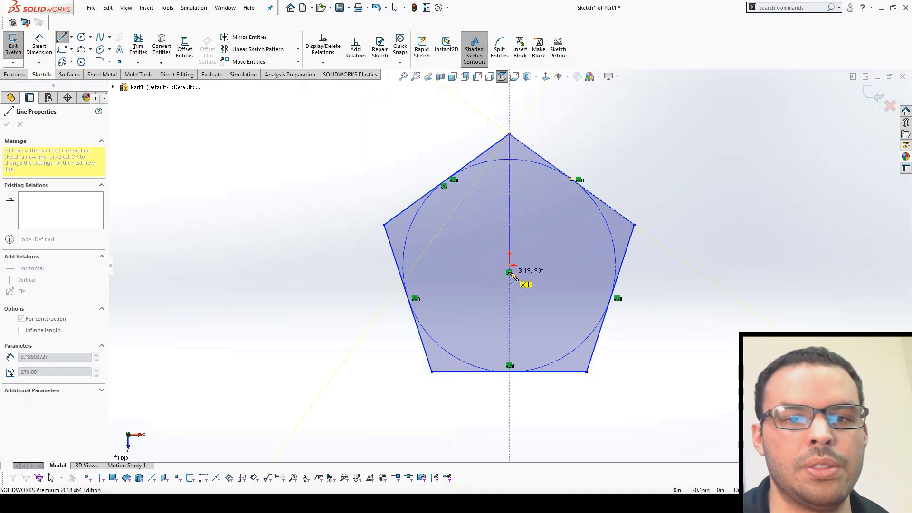
pyautogui.click(509, 265)
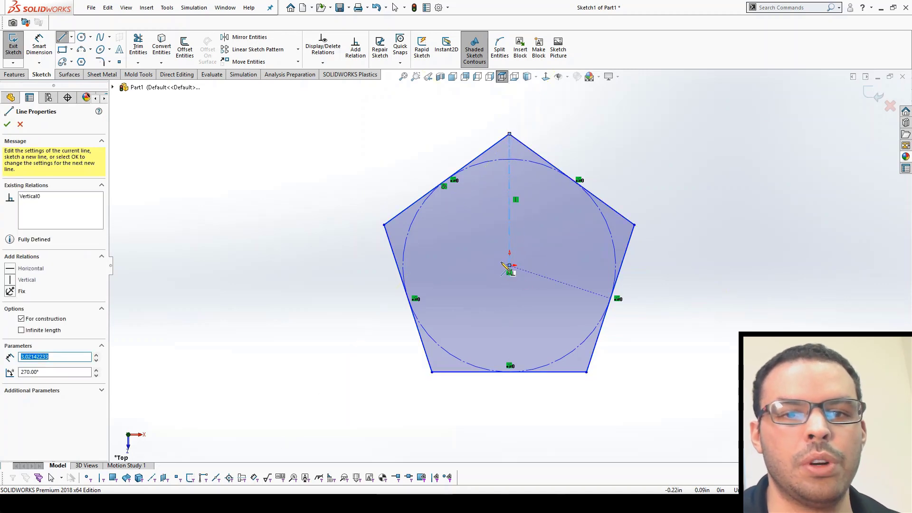
pyautogui.moveTo(676, 310); pyautogui.dragTo(662, 209, button='right')
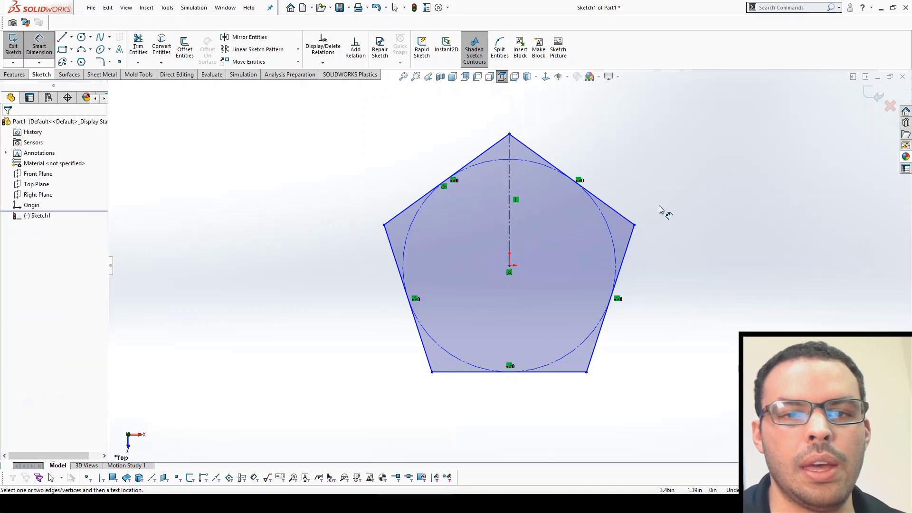
pyautogui.click(575, 372)
pyautogui.click(577, 398)
pyautogui.write('2')
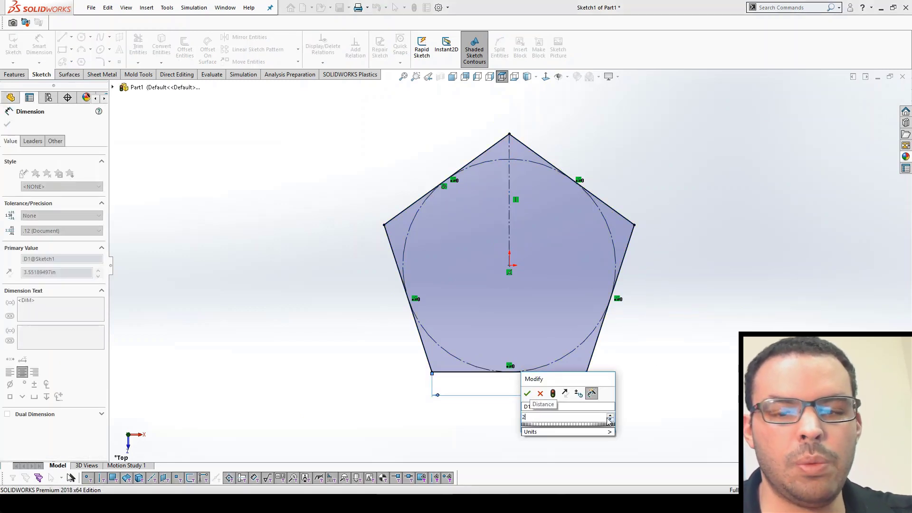
pyautogui.press('Return')
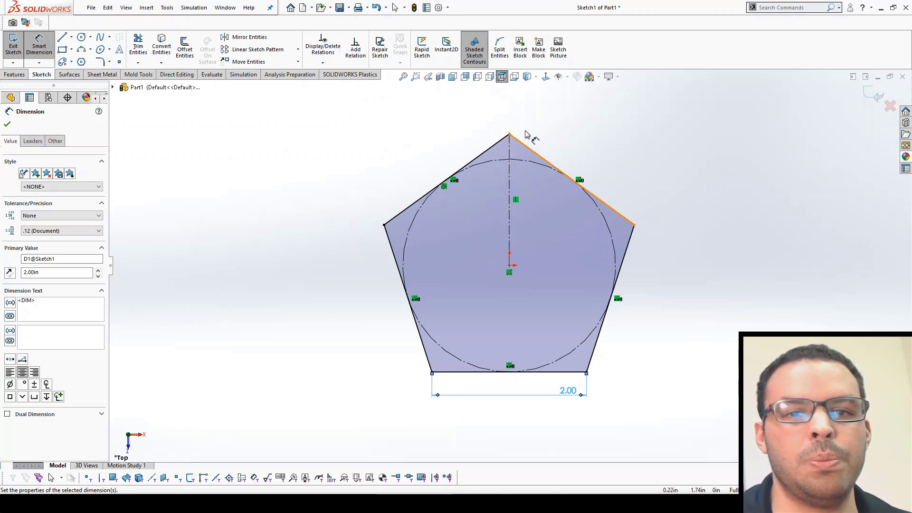
pyautogui.scroll(2, 486, 210)
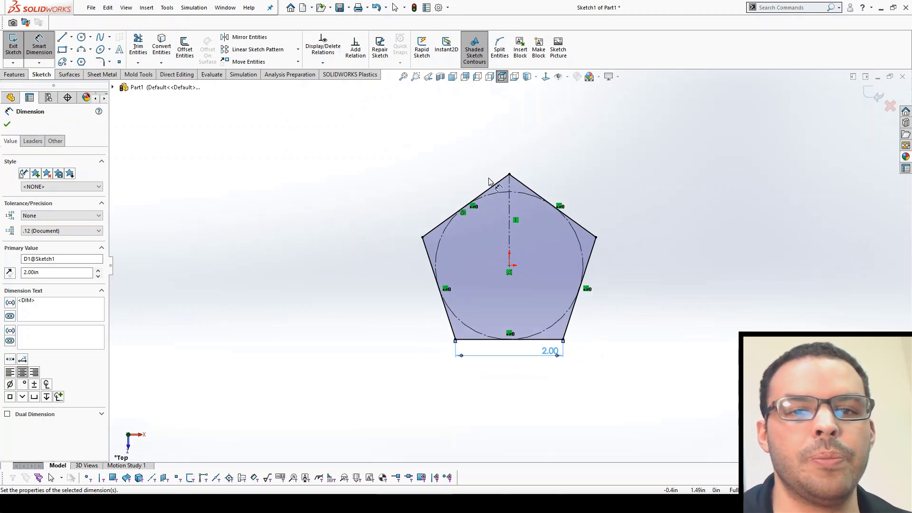
# Draw a 6-sided construction polygon beside the pentagon.
pyautogui.click(82, 62)
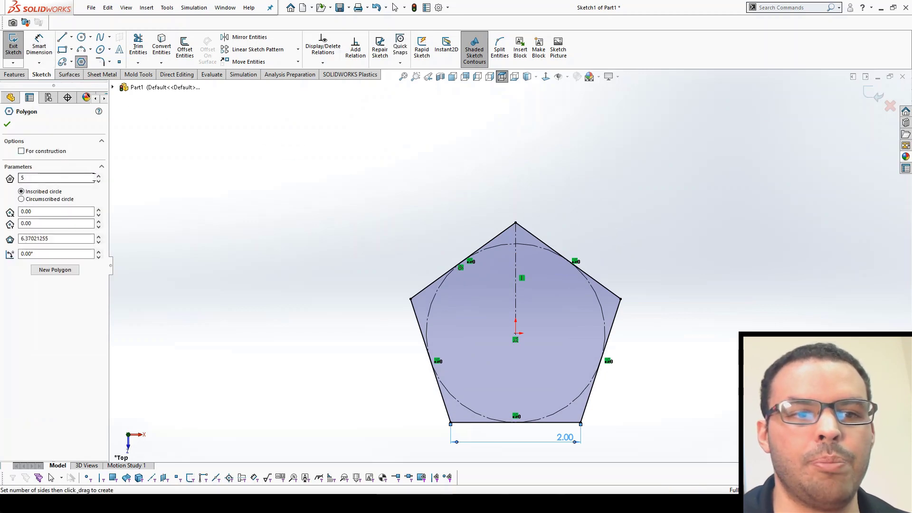
pyautogui.click(98, 175)
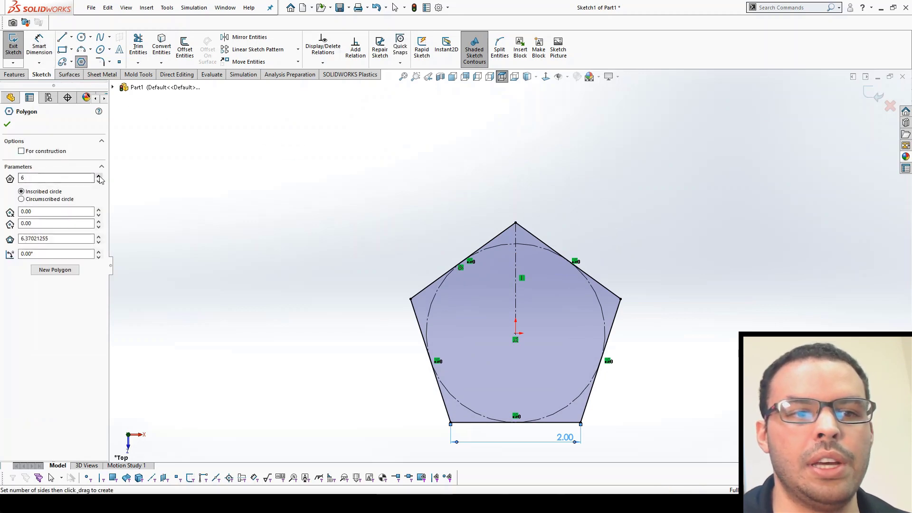
pyautogui.click(329, 276)
pyautogui.click(21, 151)
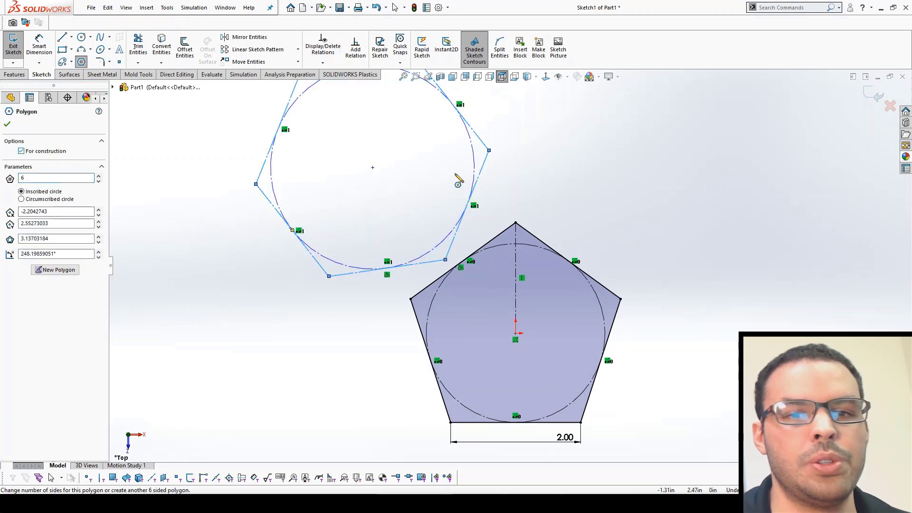
pyautogui.press('Escape')
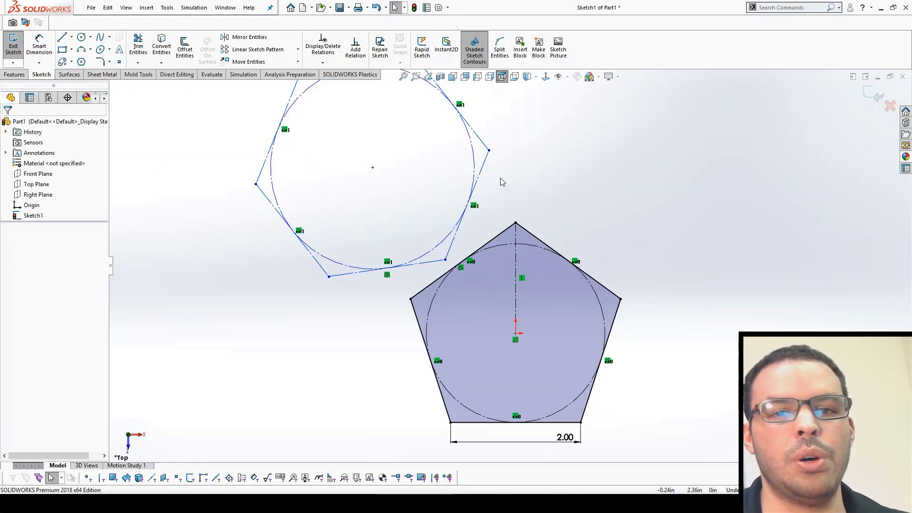
# Snap hexagon vertices onto the pentagon's top and left vertices, then exit Sketch1.
pyautogui.moveTo(490, 150); pyautogui.dragTo(516, 223)
pyautogui.moveTo(472, 332); pyautogui.dragTo(412, 302)
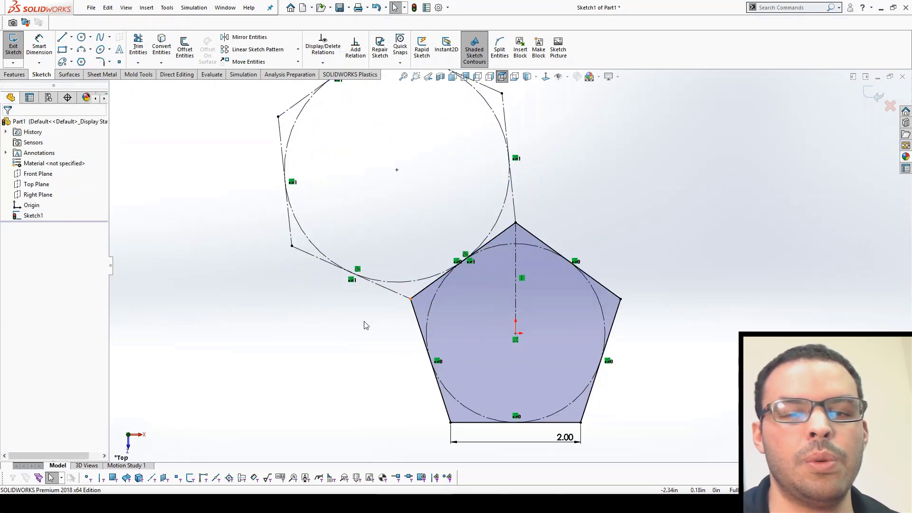
pyautogui.click(403, 76)
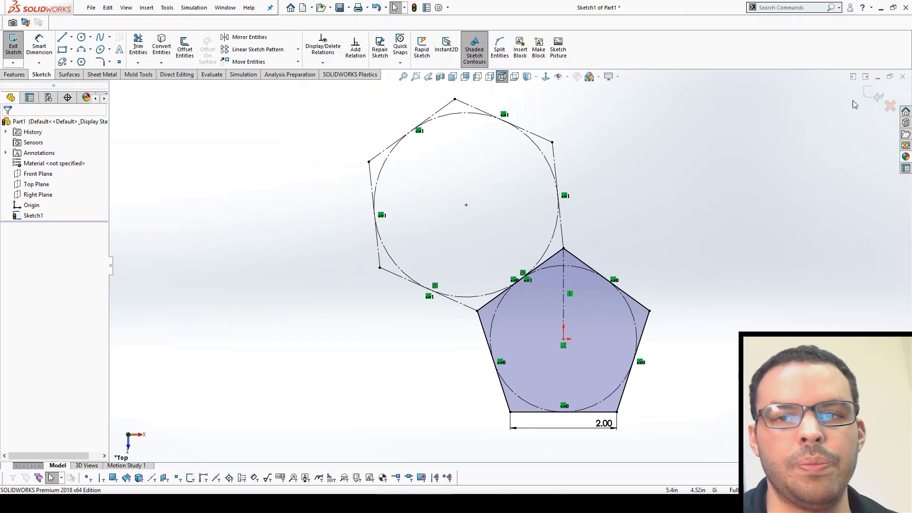
pyautogui.click(875, 97)
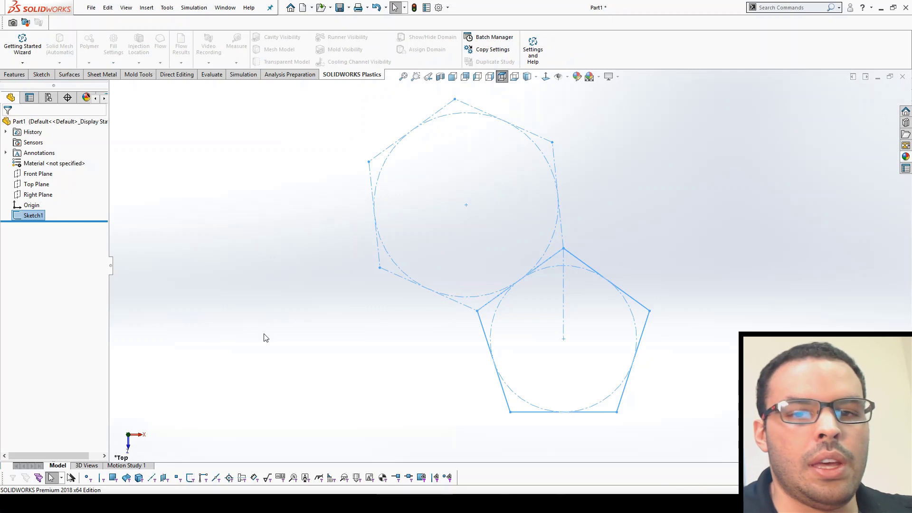
# Create Plane1 by offsetting the Top Plane 6.00 in upward.
pyautogui.moveTo(266, 337); pyautogui.dragTo(265, 229, button='middle')
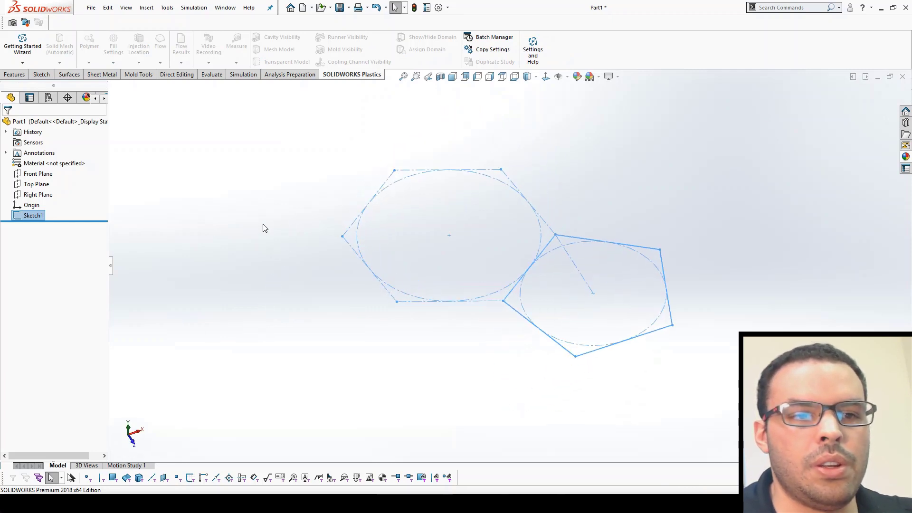
pyautogui.click(37, 184)
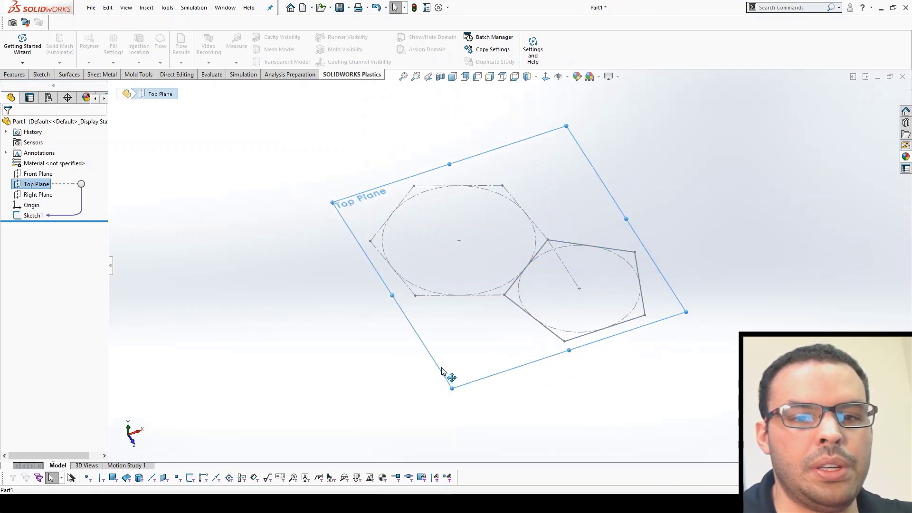
pyautogui.keyDown('ctrl'); pyautogui.moveTo(438, 372); pyautogui.dragTo(475, 129); pyautogui.keyUp('ctrl')
pyautogui.write('6')
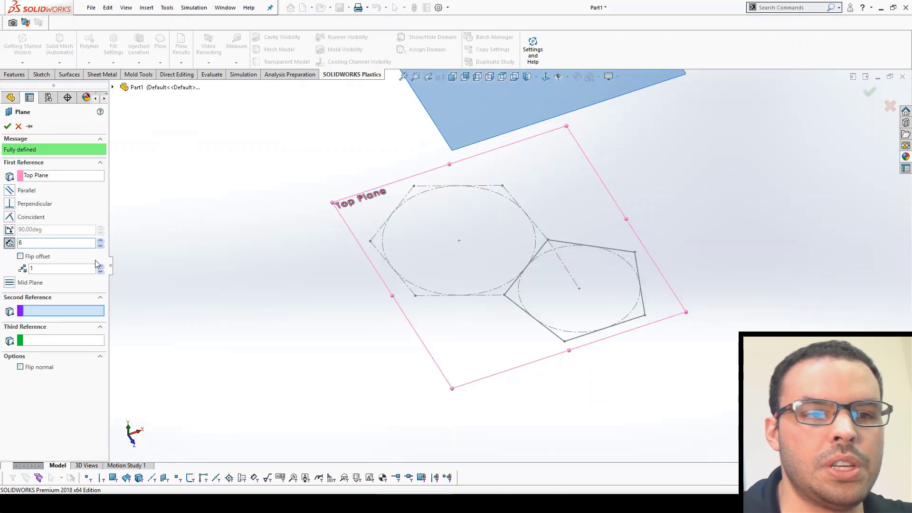
pyautogui.press('Return')
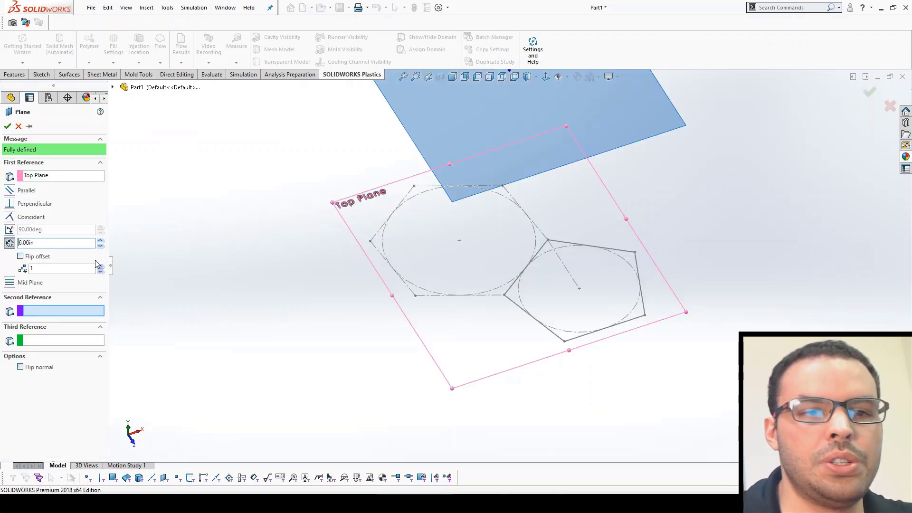
pyautogui.click(7, 127)
pyautogui.scroll(-3, 583, 165)
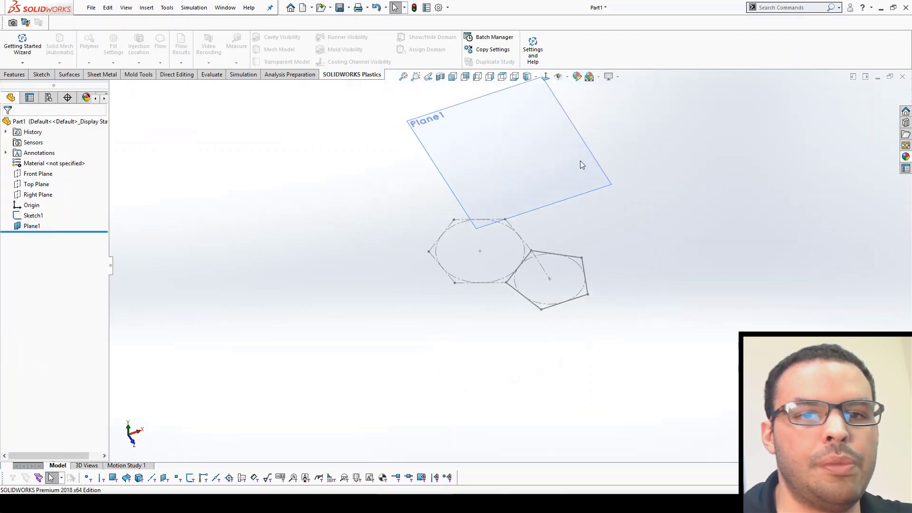
pyautogui.scroll(-3, 580, 161)
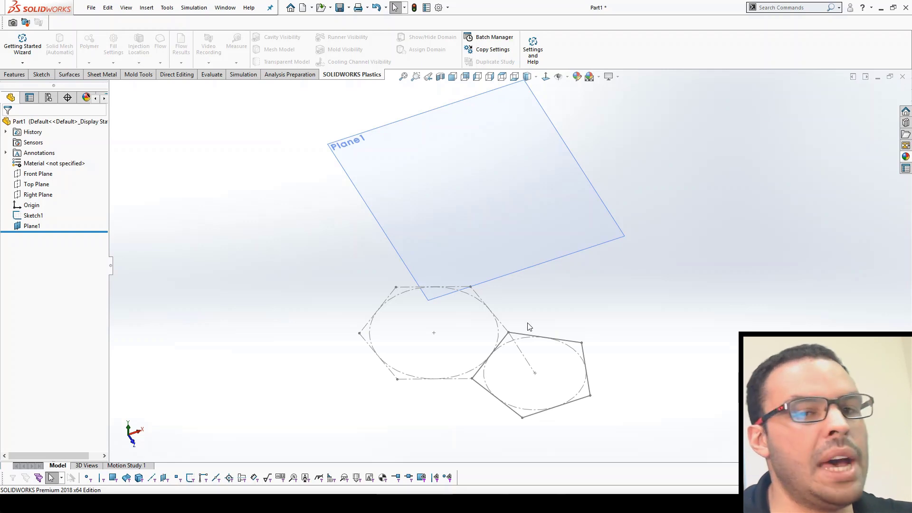
# Create Plane2 using Plane1 and the Top Plane as its two references.
pyautogui.click(496, 229)
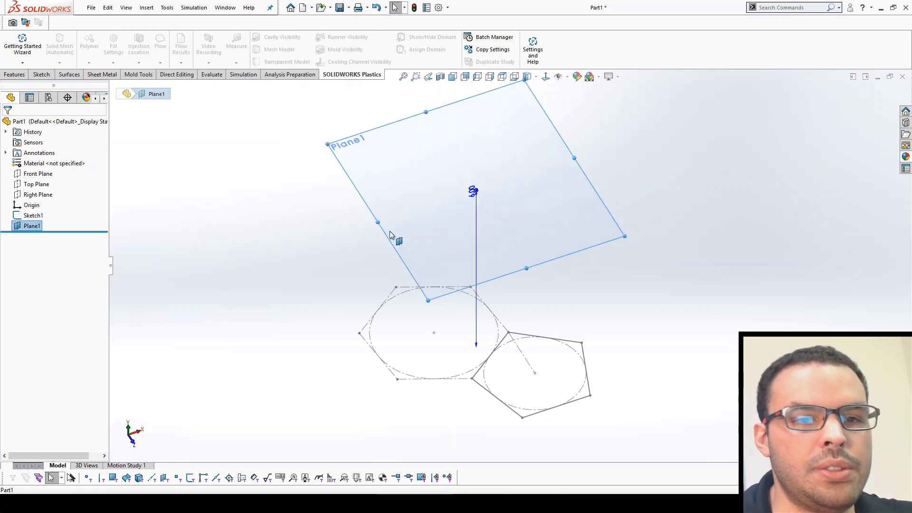
pyautogui.keyDown('ctrl'); pyautogui.click(38, 185); pyautogui.keyUp('ctrl')
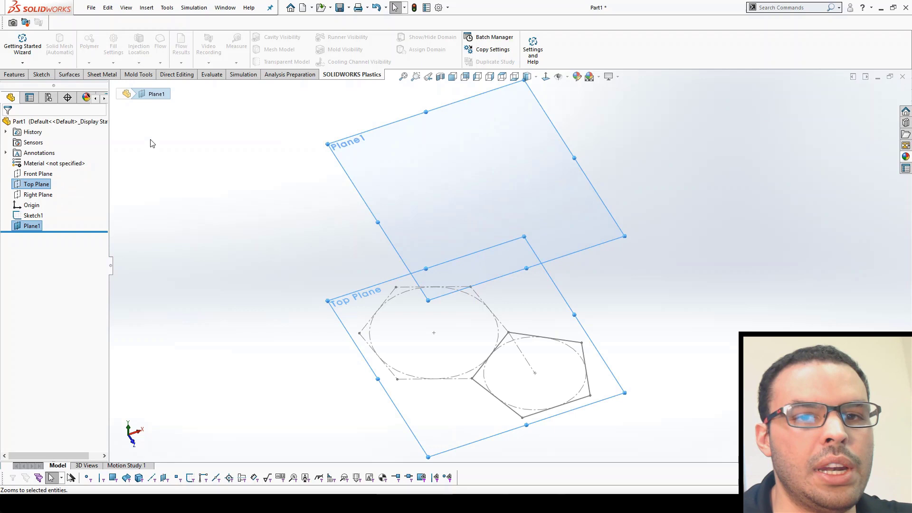
pyautogui.click(21, 76)
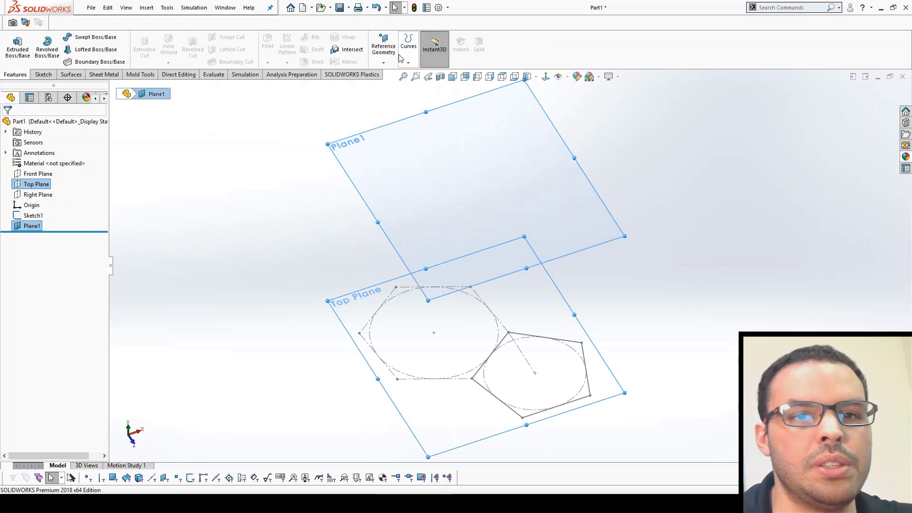
pyautogui.click(384, 48)
pyautogui.click(393, 75)
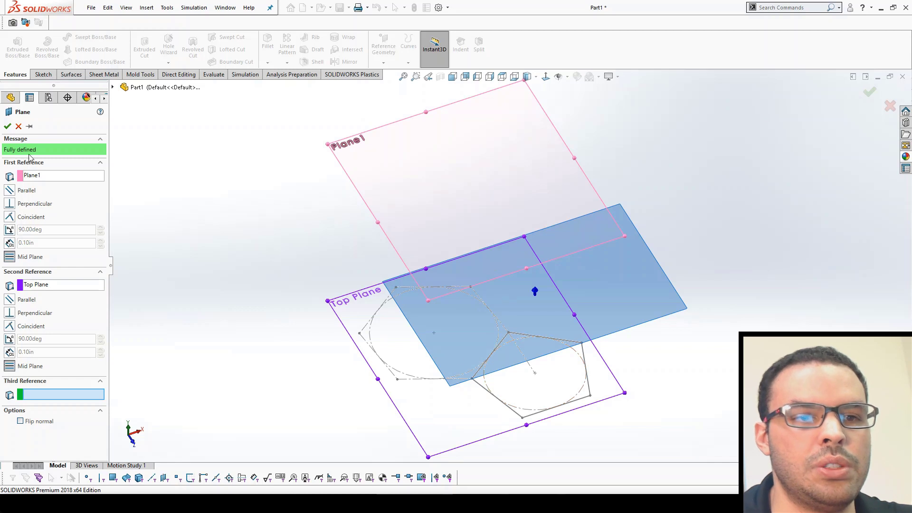
pyautogui.click(11, 131)
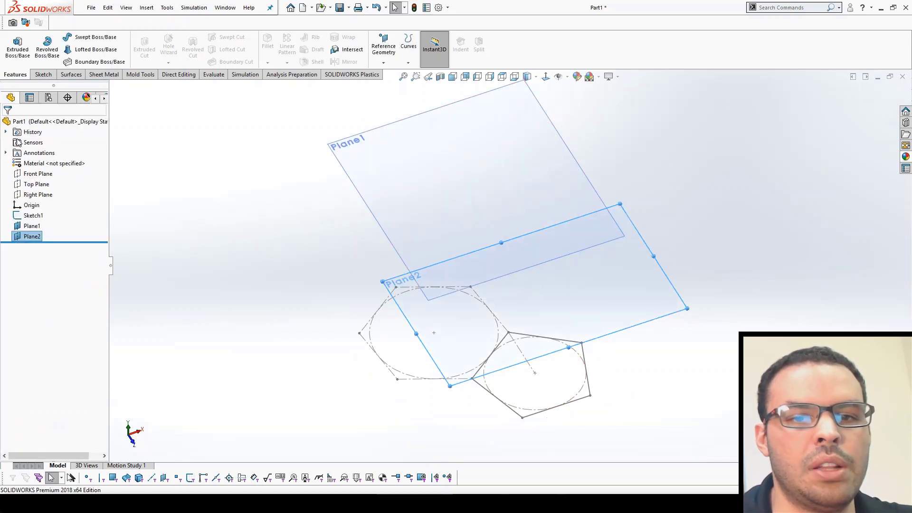
# Hide Plane2 and start a sketch on Plane1 viewed normal to it.
pyautogui.click(672, 317)
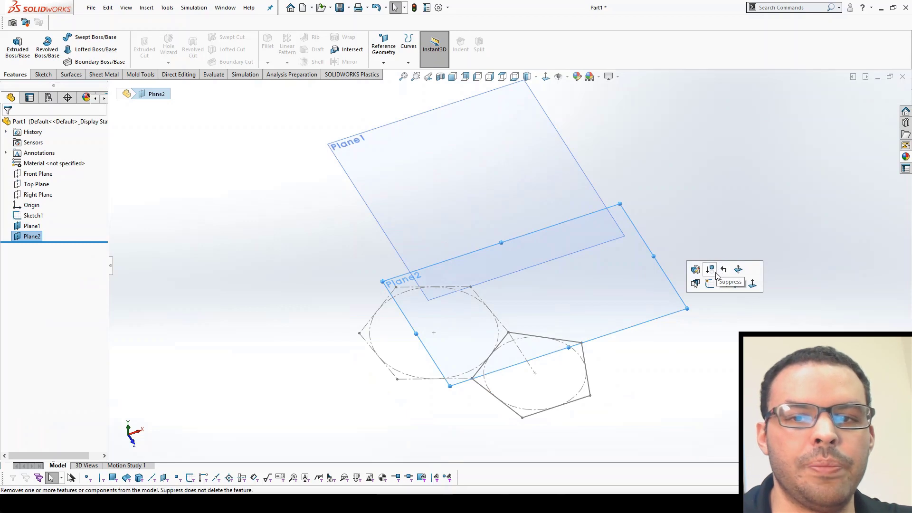
pyautogui.click(724, 283)
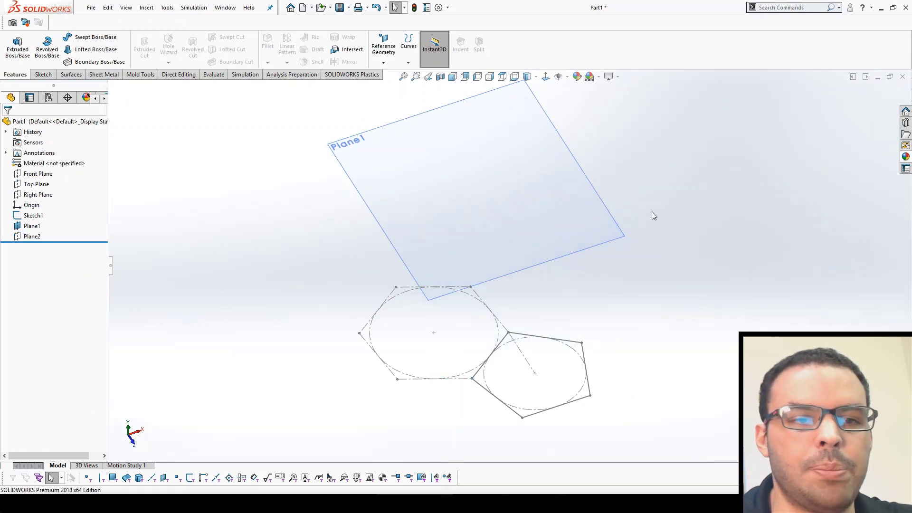
pyautogui.click(586, 208)
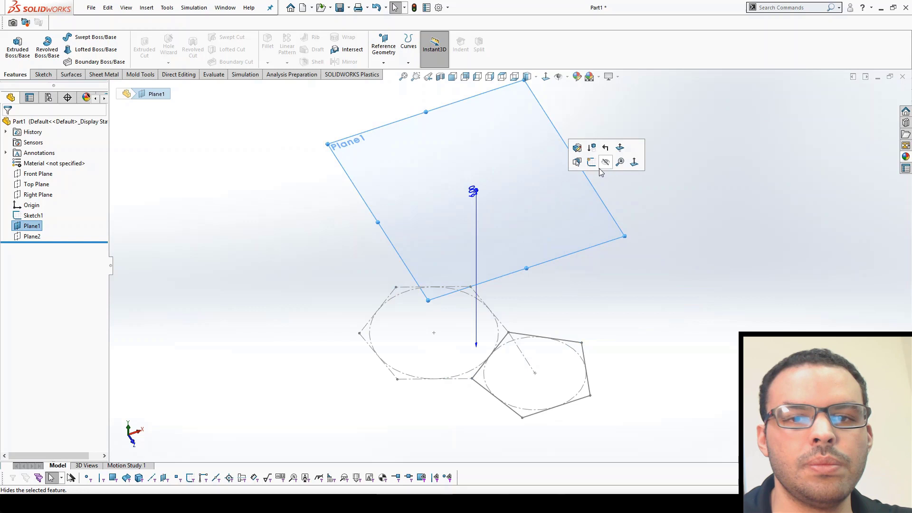
pyautogui.click(592, 162)
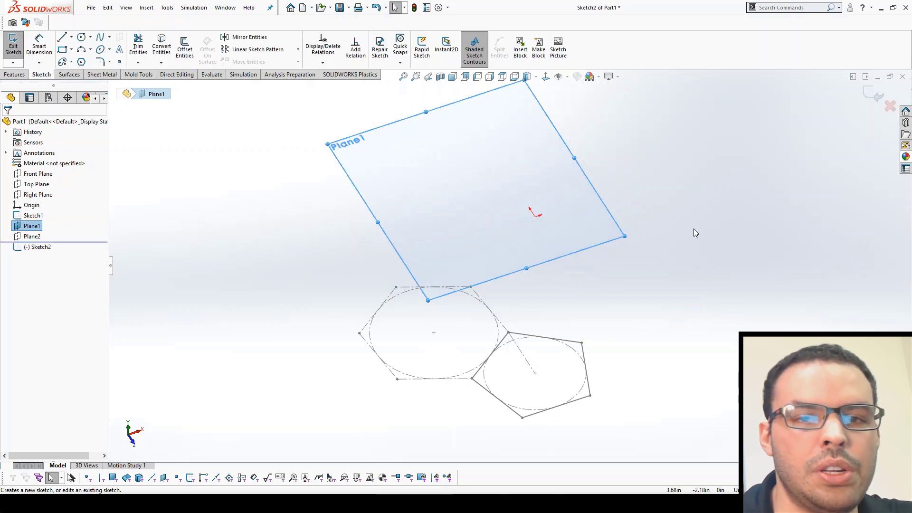
pyautogui.hotkey('ctrl', '8')
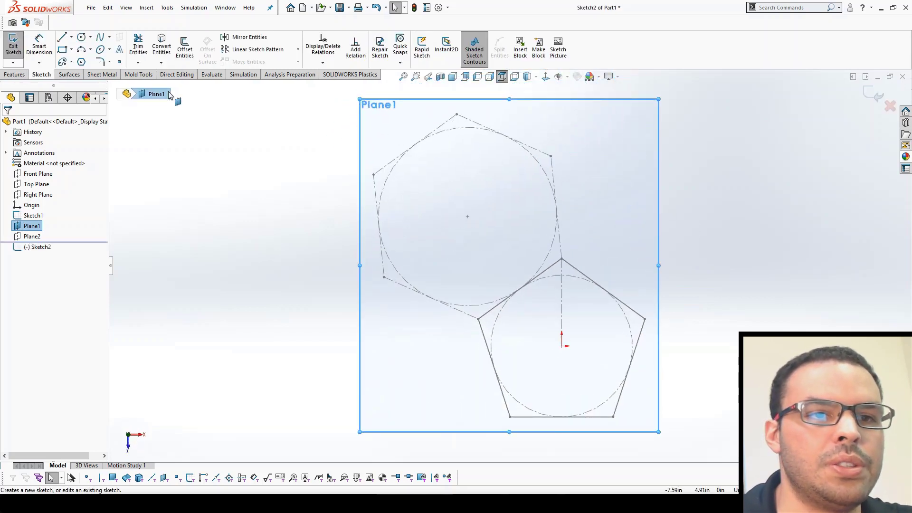
# Draw a hexagon centred on the origin enclosing the pentagon, and select its bottom edge.
pyautogui.click(81, 62)
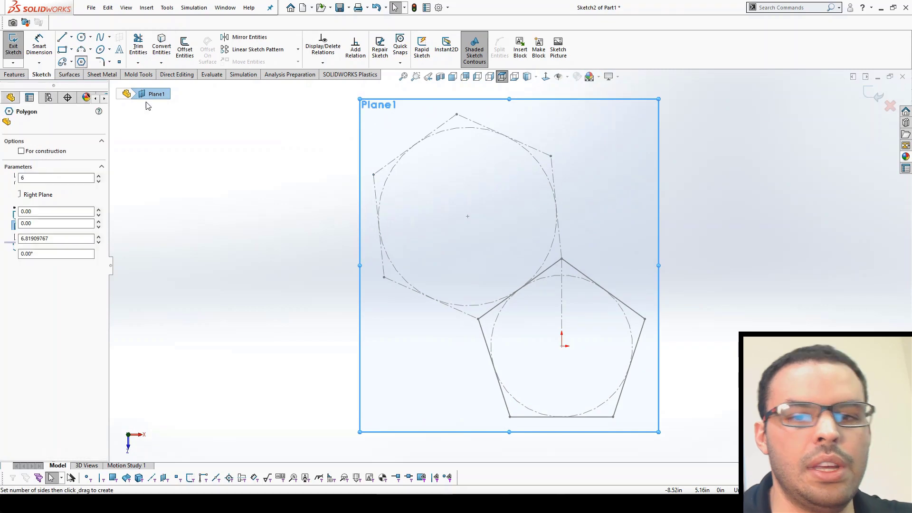
pyautogui.click(562, 347)
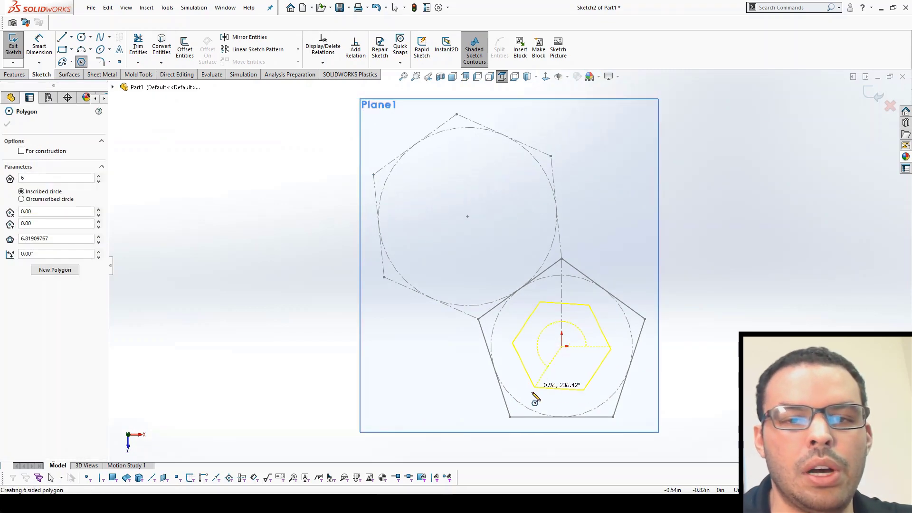
pyautogui.click(509, 447)
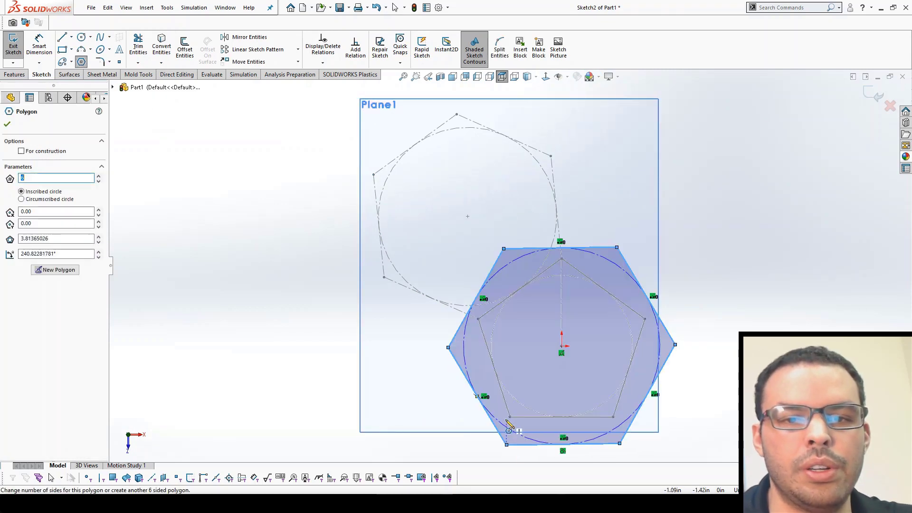
pyautogui.scroll(-2, 606, 434)
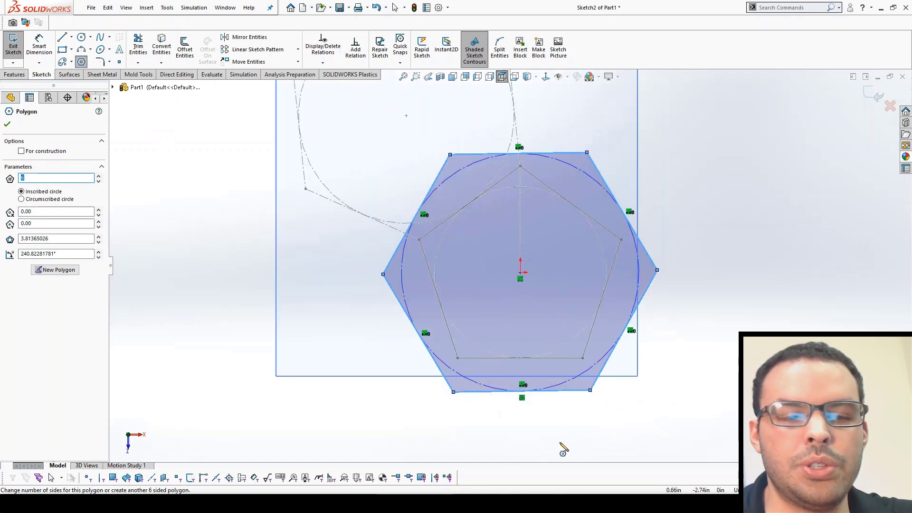
pyautogui.press('Escape')
pyautogui.click(568, 391)
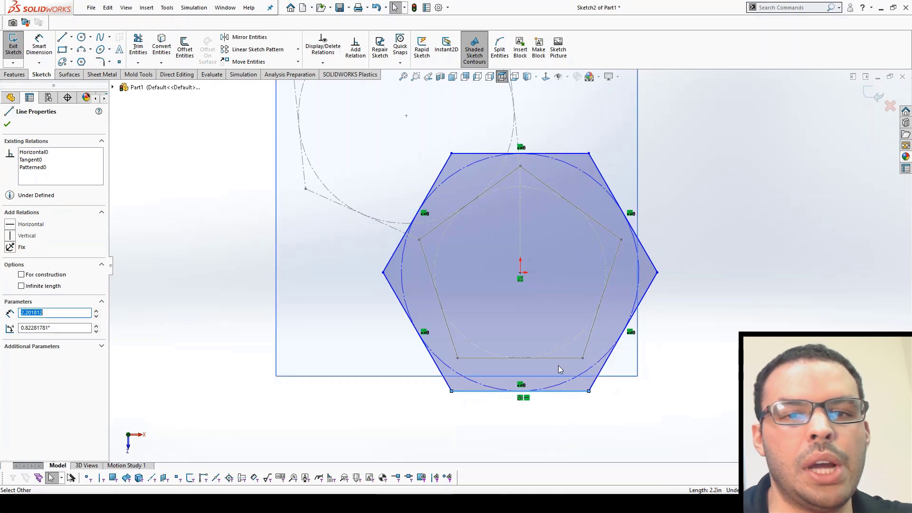
# Dimension the Sketch2 hexagon's bottom edge at 2.00 in, matching the pentagon.
pyautogui.moveTo(575, 436); pyautogui.dragTo(574, 400, button='right')
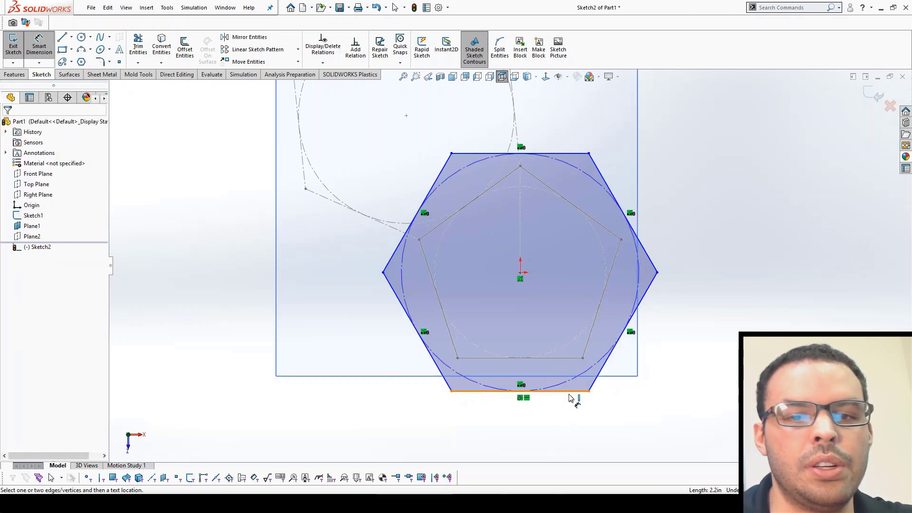
pyautogui.click(576, 392)
pyautogui.click(576, 418)
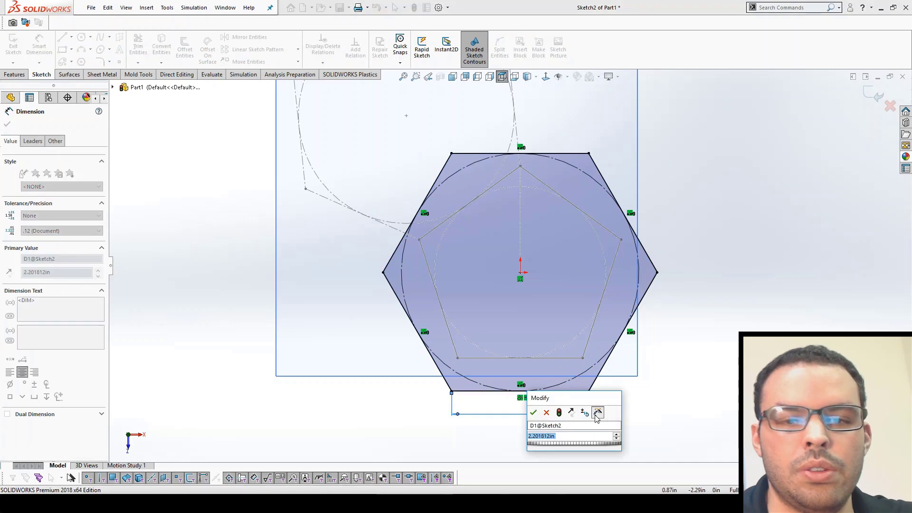
pyautogui.write('2')
pyautogui.press('Return')
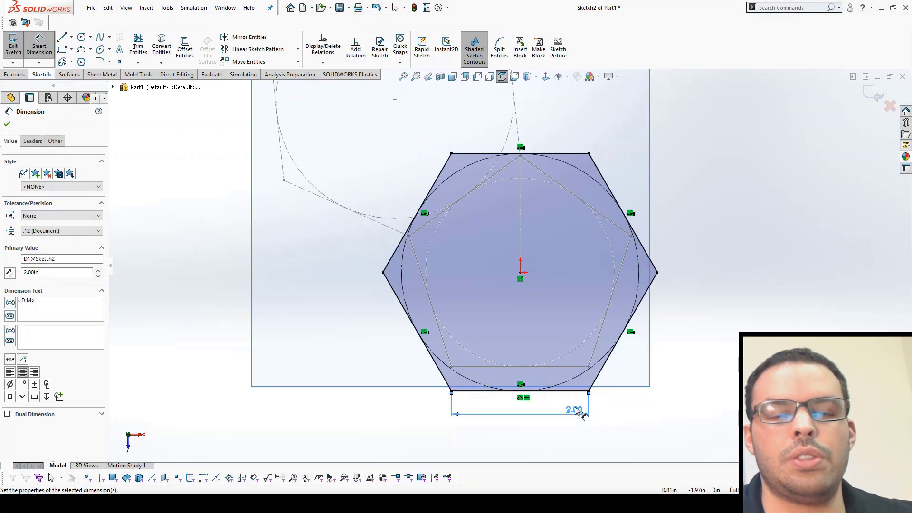
pyautogui.moveTo(578, 423)
pyautogui.mouseDown(button='middle')
pyautogui.moveTo(579, 361)
pyautogui.moveTo(594, 346)
pyautogui.moveTo(517, 208)
pyautogui.mouseUp(button='middle')
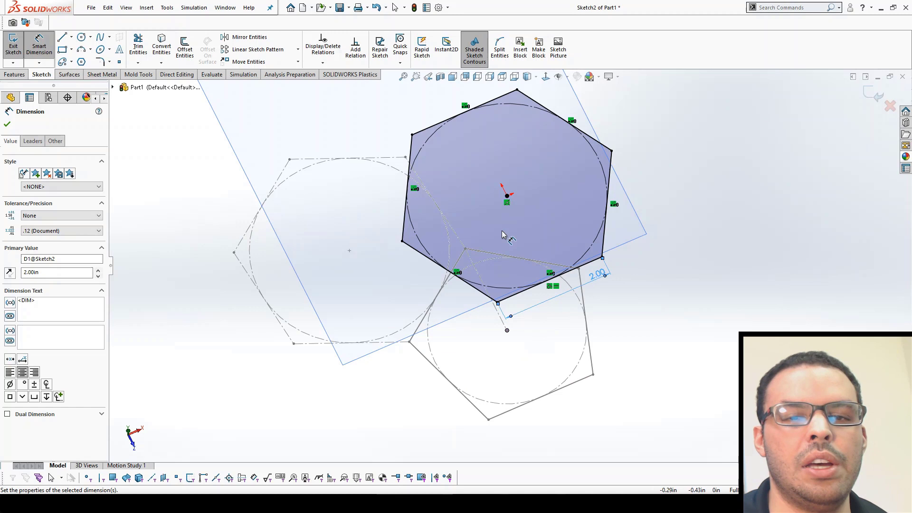
pyautogui.moveTo(489, 301); pyautogui.dragTo(540, 279, button='middle')
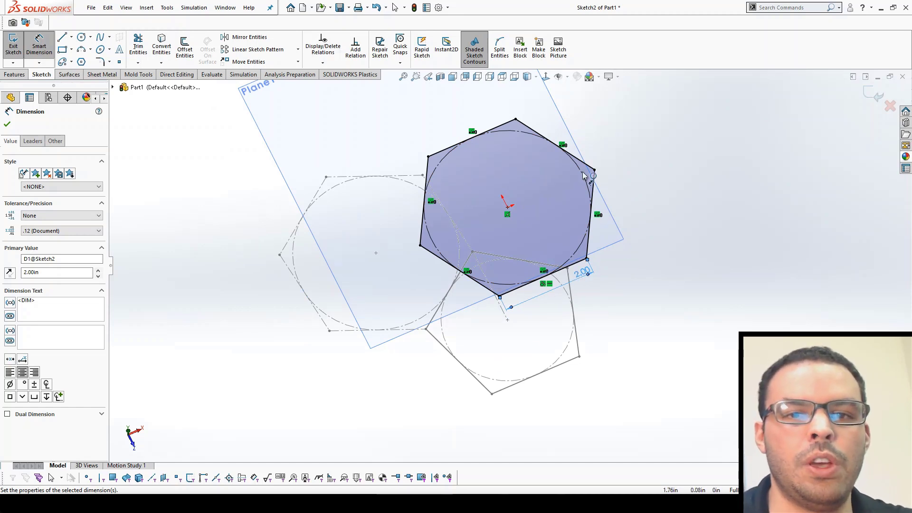
pyautogui.press('Escape')
pyautogui.click(388, 133)
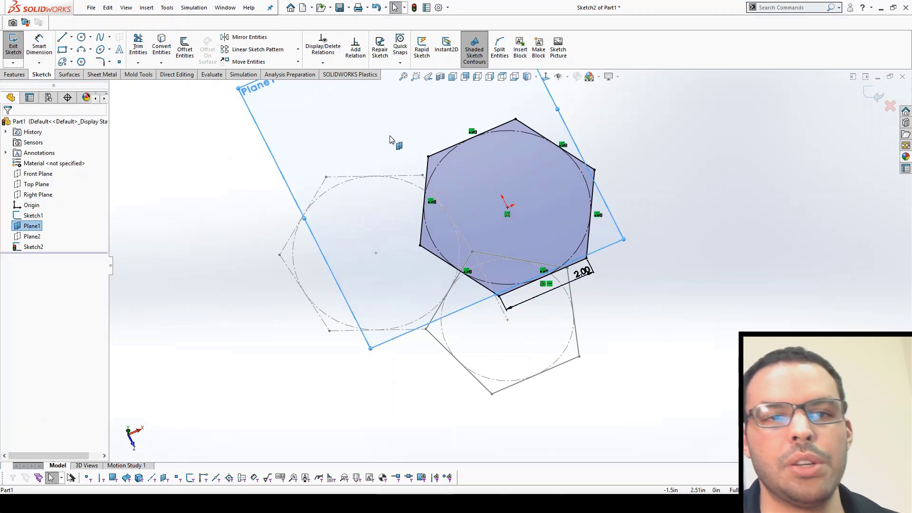
# Exit Sketch2 and start a new 3D sketch.
pyautogui.click(873, 95)
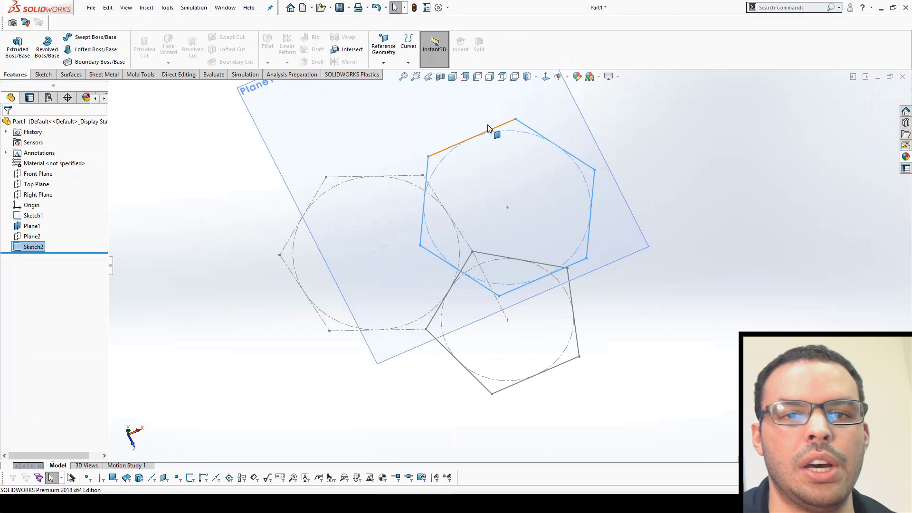
pyautogui.click(604, 94)
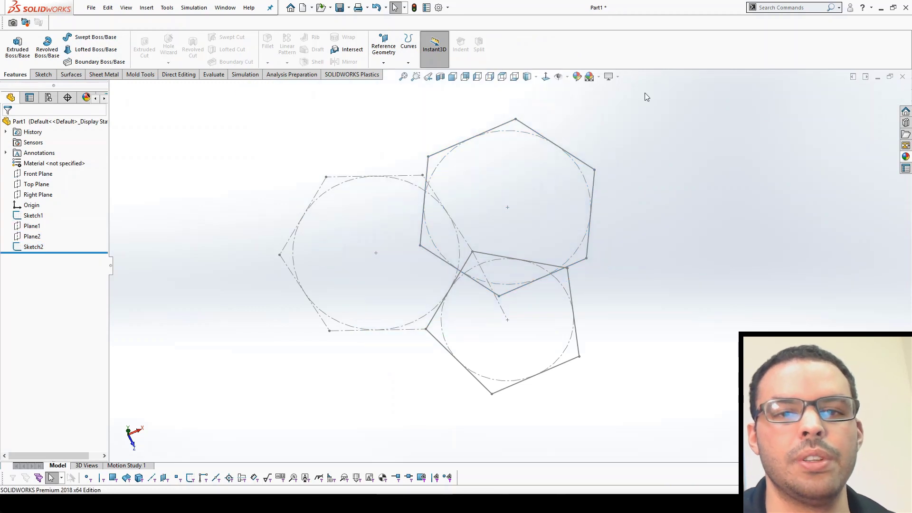
pyautogui.moveTo(654, 193)
pyautogui.mouseDown(button='middle')
pyautogui.moveTo(607, 245)
pyautogui.moveTo(613, 201)
pyautogui.mouseUp(button='middle')
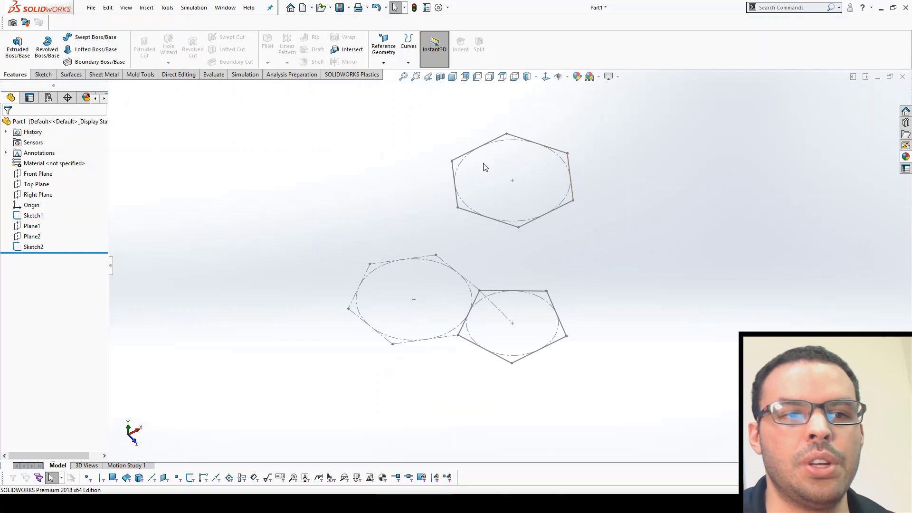
pyautogui.click(42, 75)
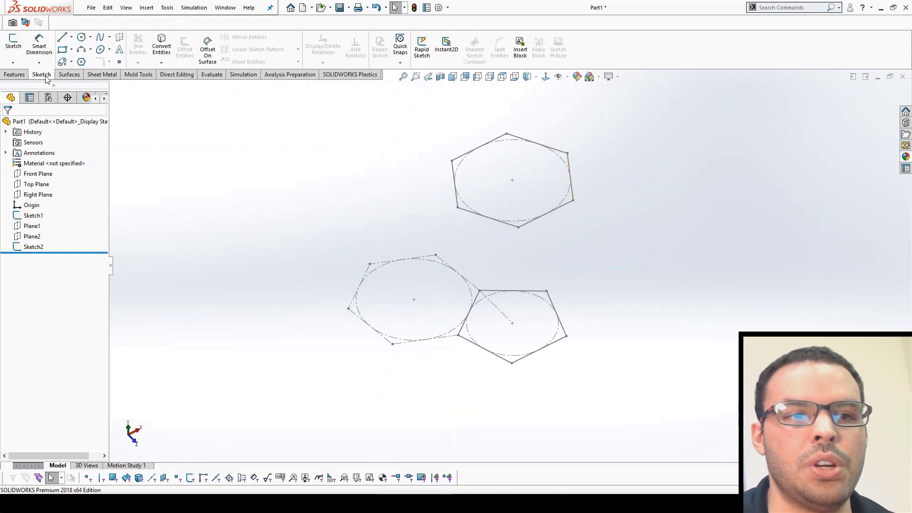
pyautogui.click(13, 63)
pyautogui.click(20, 85)
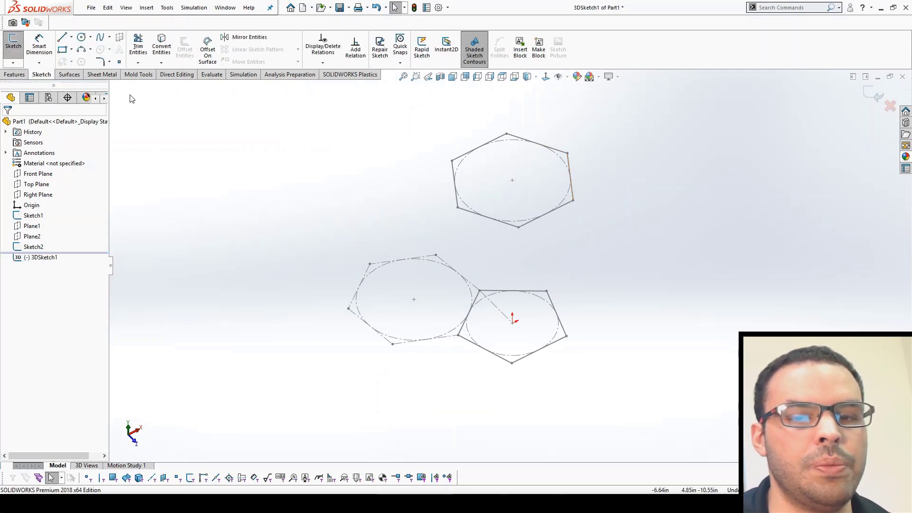
# Convert the upper hexagon's edge chain and its inscribed circle into the 3D sketch.
pyautogui.rightClick(506, 137)
pyautogui.click(518, 144)
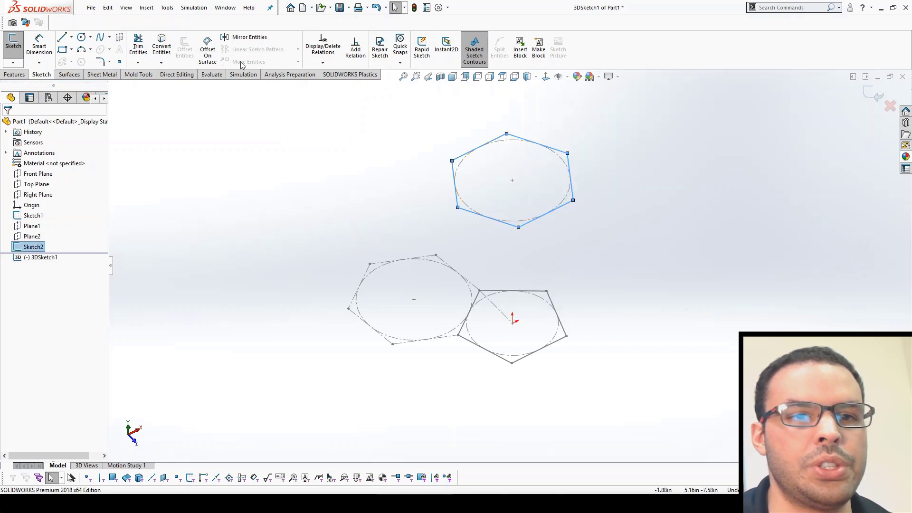
pyautogui.click(172, 57)
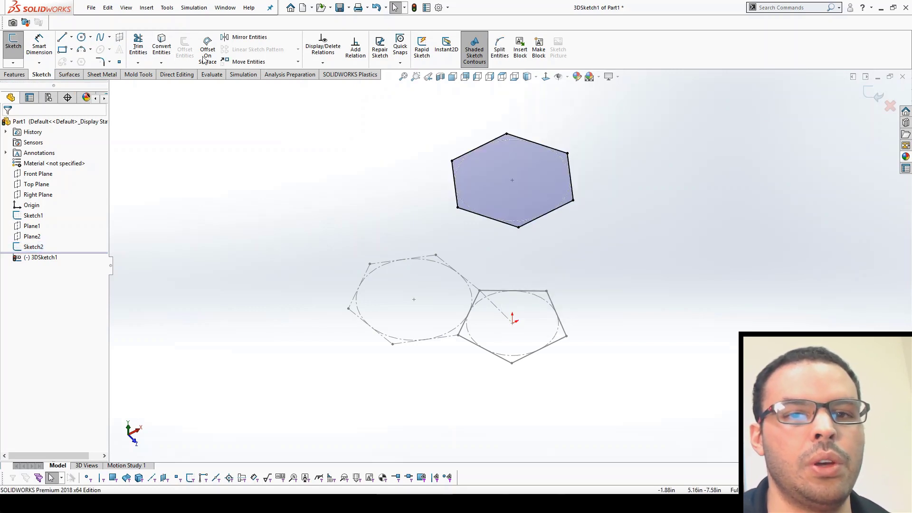
pyautogui.click(506, 140)
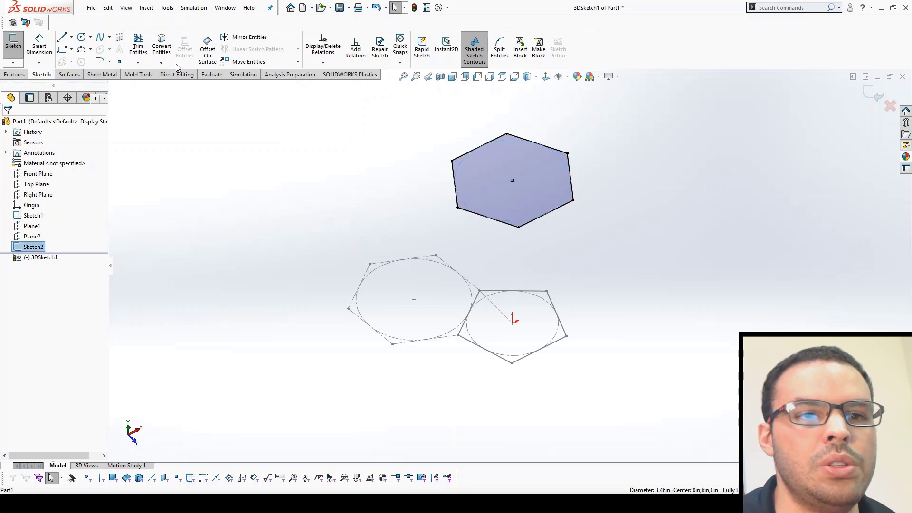
pyautogui.click(163, 48)
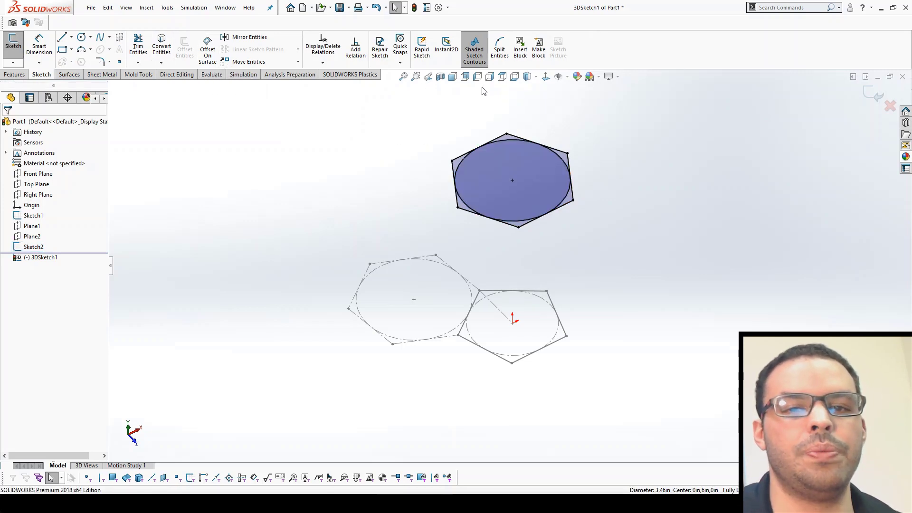
pyautogui.scroll(-3, 517, 160)
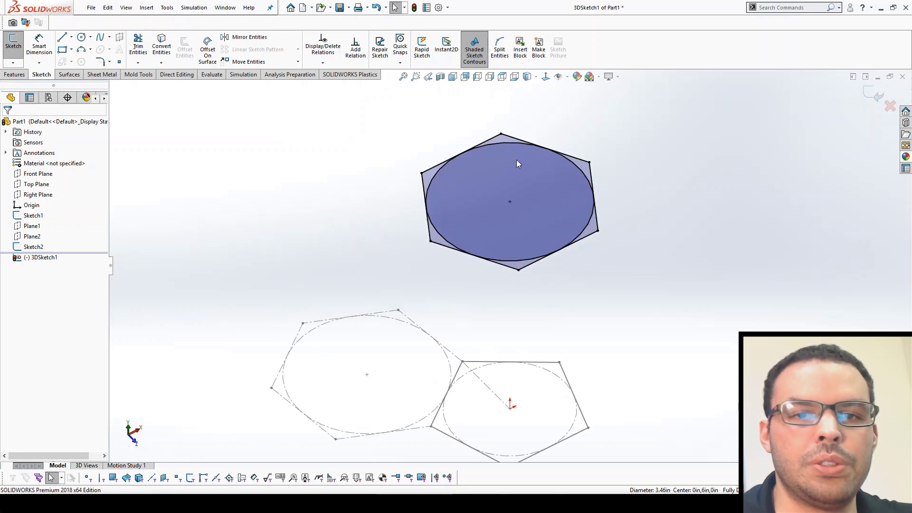
pyautogui.click(505, 145)
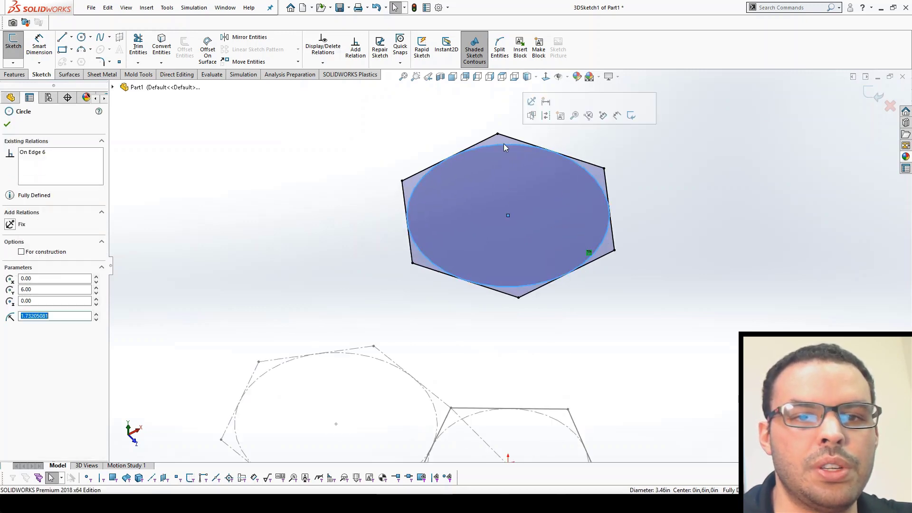
pyautogui.press('Escape')
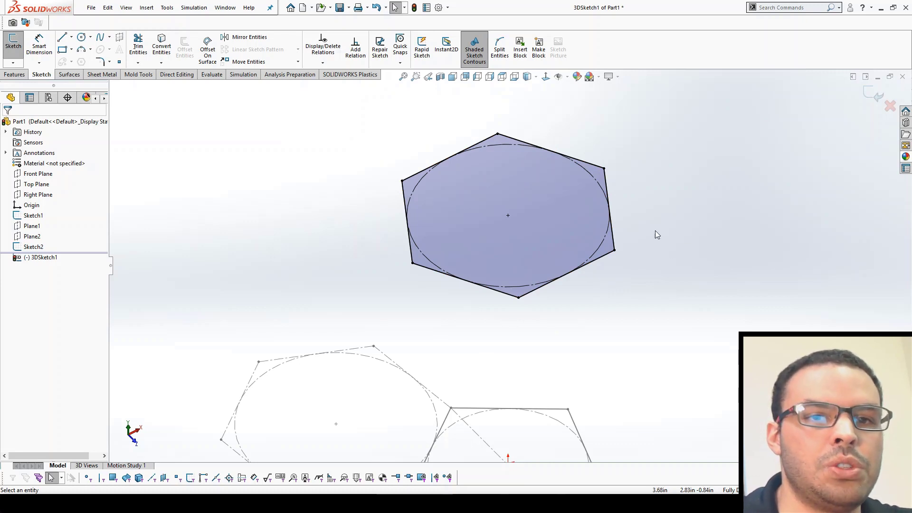
# Delete all seven On Edge relations on the converted hexagon and circle.
pyautogui.click(323, 47)
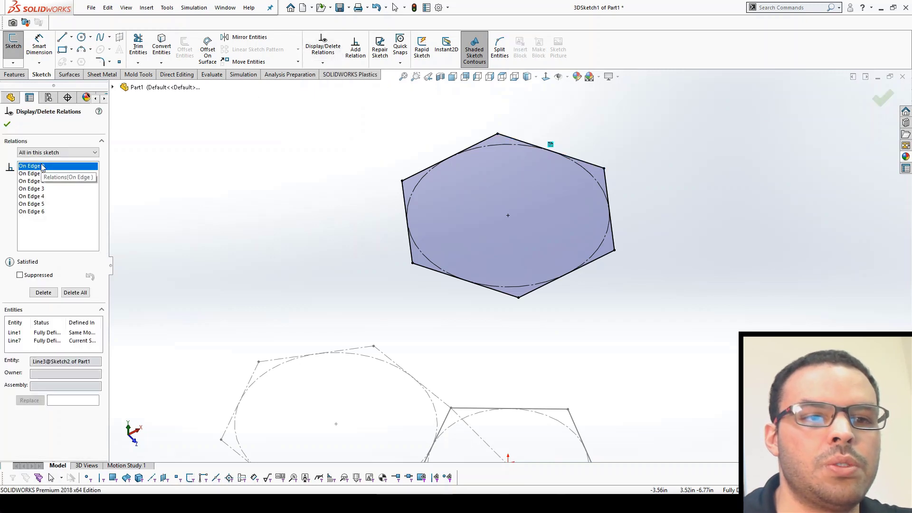
pyautogui.click(75, 292)
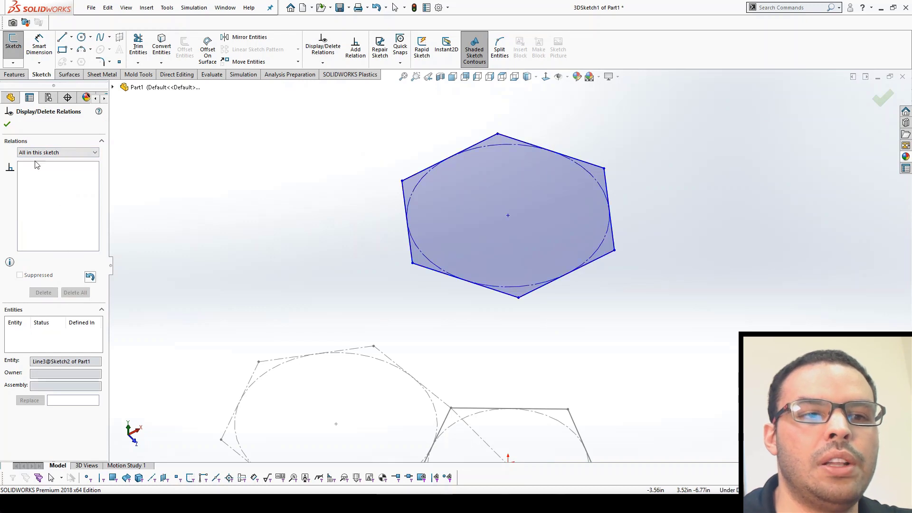
pyautogui.click(14, 125)
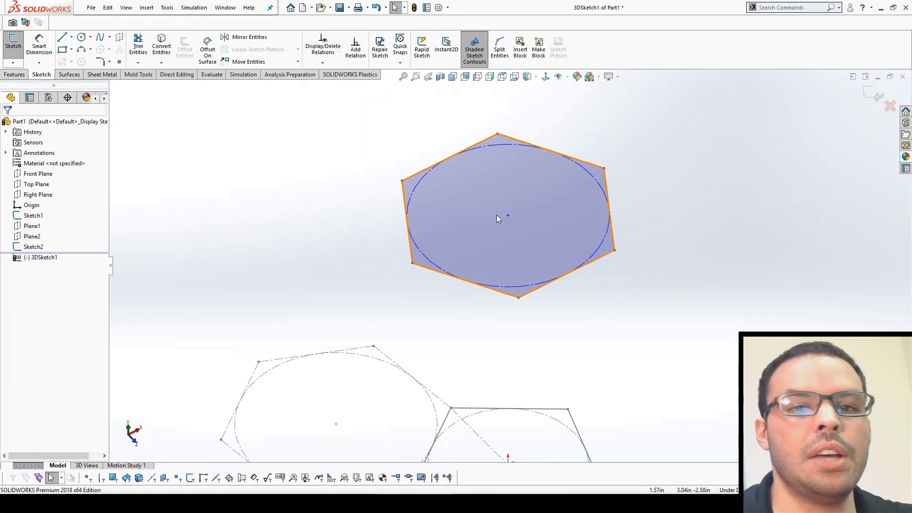
pyautogui.scroll(-1, 511, 186)
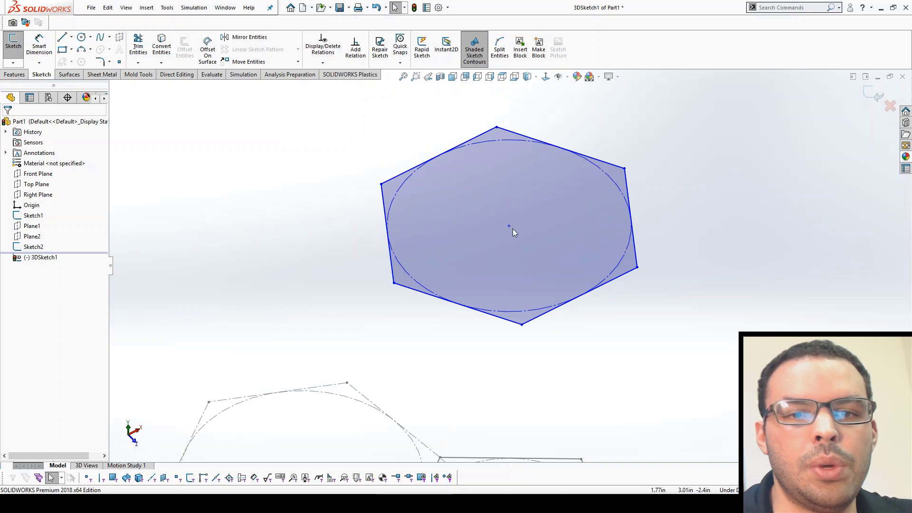
# Add an On Plane relation between the construction circle and Plane1.
pyautogui.click(409, 277)
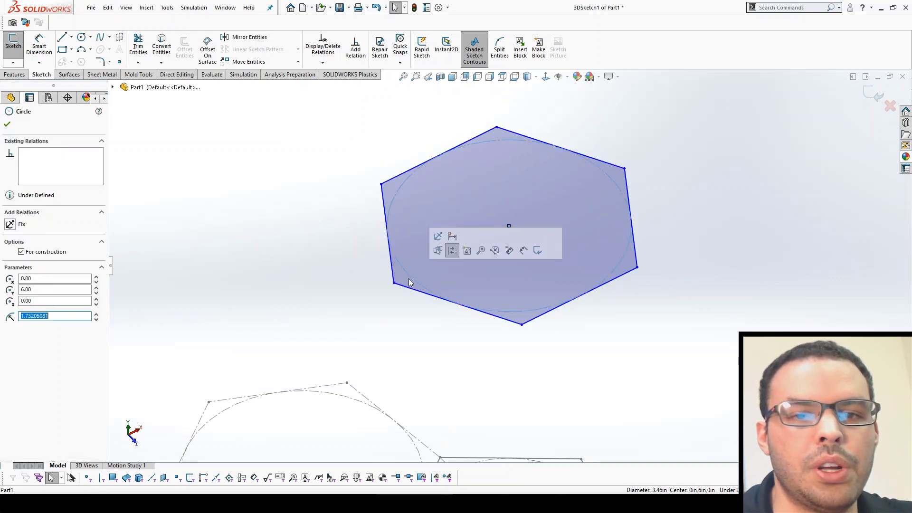
pyautogui.click(113, 88)
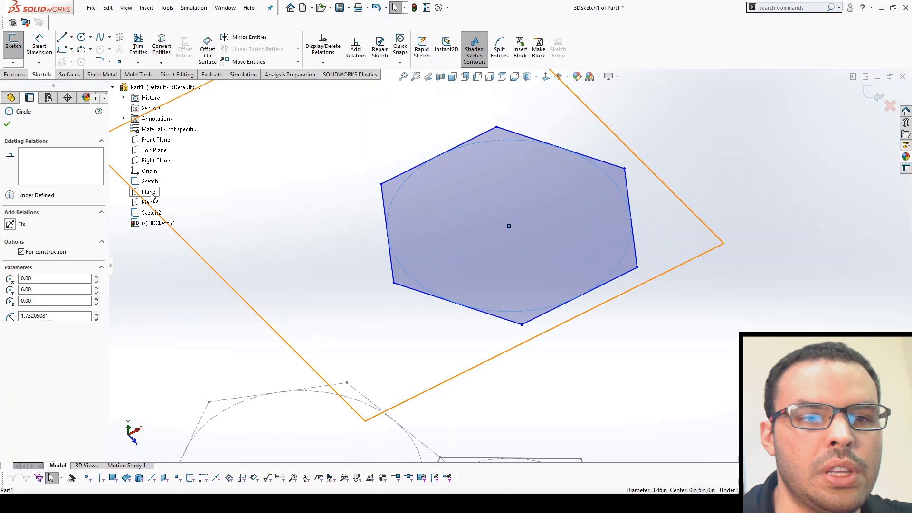
pyautogui.keyDown('ctrl'); pyautogui.click(150, 192); pyautogui.keyUp('ctrl')
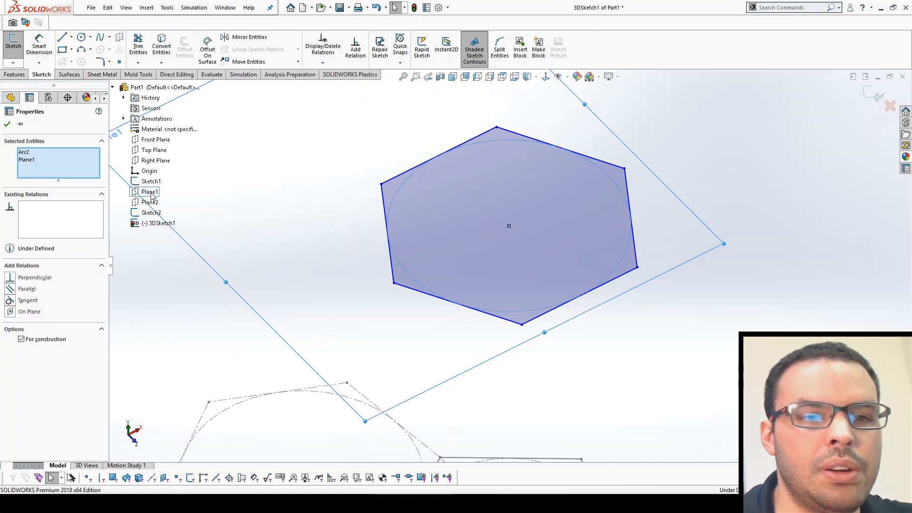
pyautogui.click(10, 312)
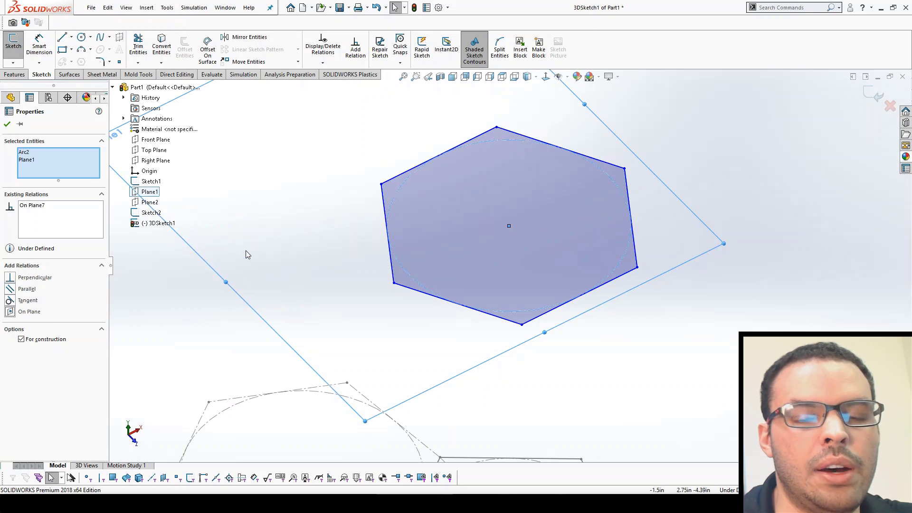
pyautogui.click(508, 155)
# Make the construction circle pass through the midpoints of three hexagon edges.
pyautogui.hotkey('ctrl', '8')
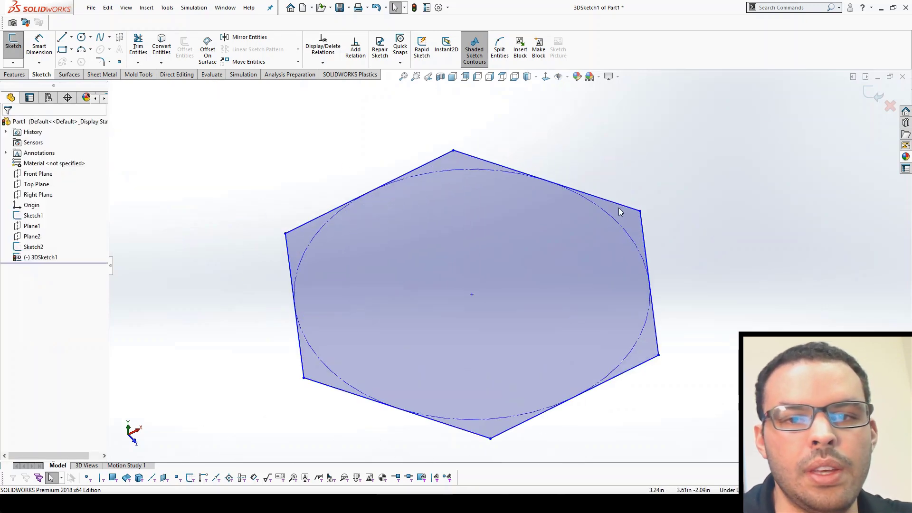
pyautogui.click(620, 205)
pyautogui.rightClick(621, 205)
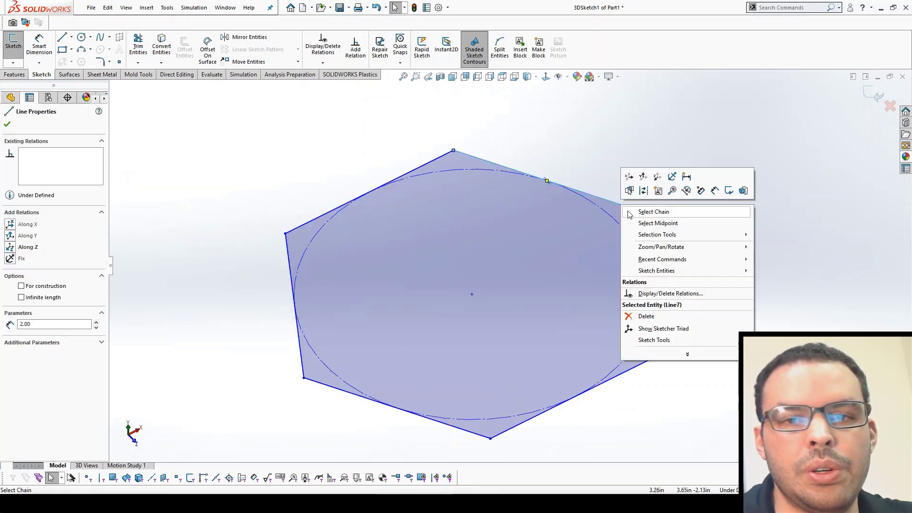
pyautogui.click(637, 223)
pyautogui.keyDown('ctrl'); pyautogui.click(623, 230); pyautogui.keyUp('ctrl')
pyautogui.rightClick(652, 323)
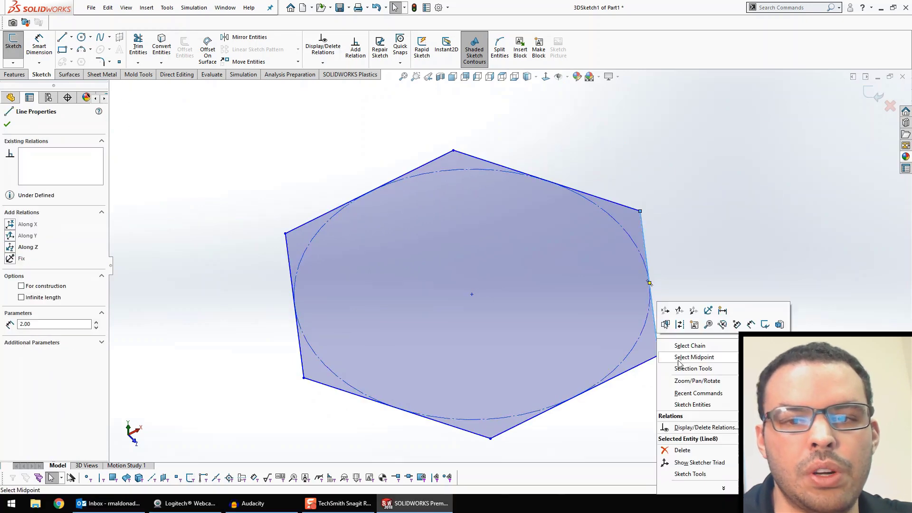
pyautogui.click(681, 298)
pyautogui.rightClick(654, 316)
pyautogui.click(670, 334)
pyautogui.keyDown('ctrl'); pyautogui.click(648, 300); pyautogui.keyUp('ctrl')
pyautogui.click(673, 314)
pyautogui.rightClick(452, 425)
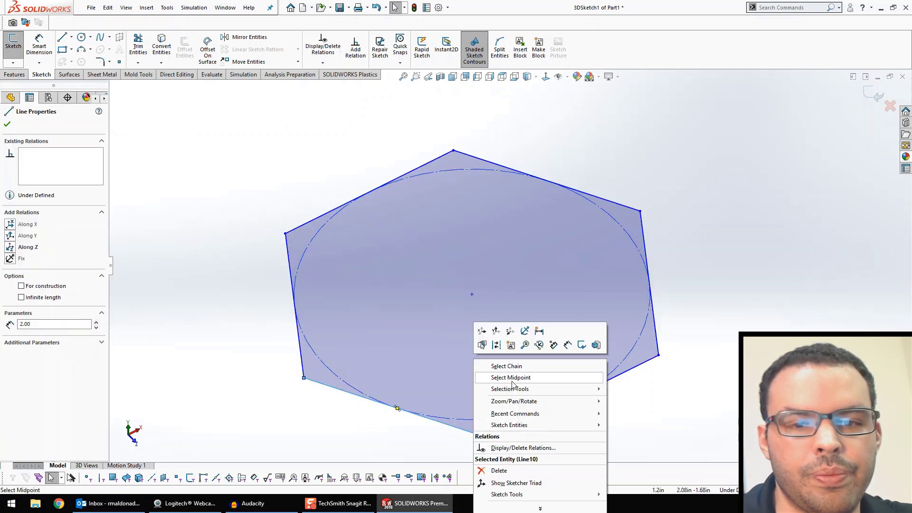
pyautogui.click(468, 347)
pyautogui.keyDown('ctrl'); pyautogui.click(307, 382); pyautogui.keyUp('ctrl')
# Make the circle tangent to the top-left and top-right hexagon edges.
pyautogui.keyDown('ctrl'); pyautogui.click(304, 378); pyautogui.keyUp('ctrl')
pyautogui.keyDown('ctrl'); pyautogui.click(327, 213); pyautogui.keyUp('ctrl')
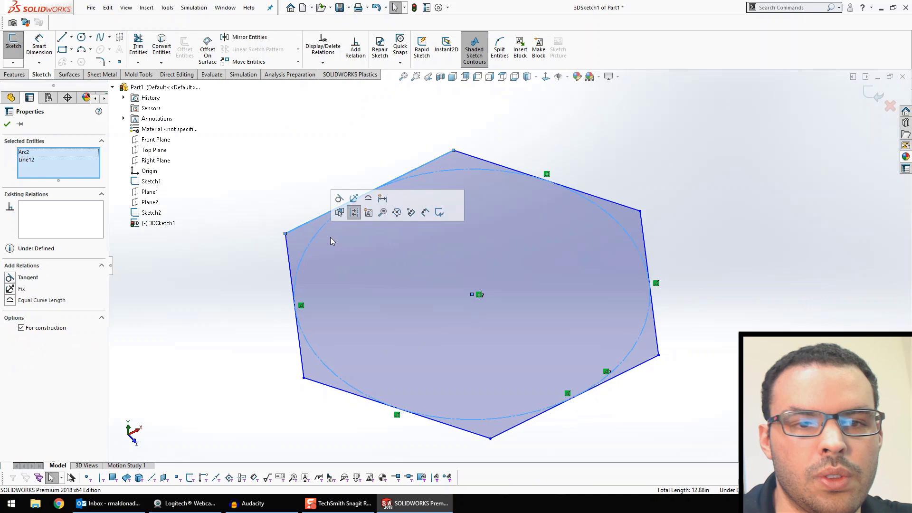
pyautogui.click(339, 198)
pyautogui.press('Escape')
pyautogui.click(326, 226)
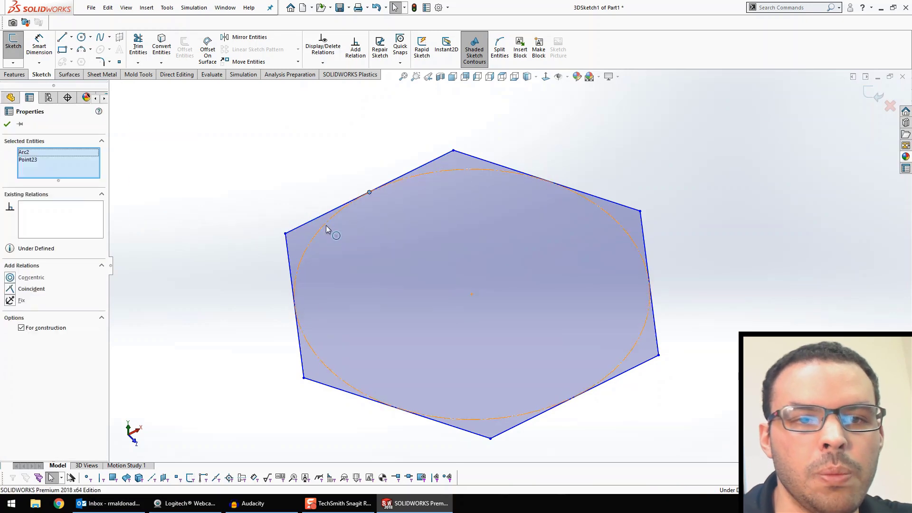
pyautogui.press('Escape')
pyautogui.click(472, 172)
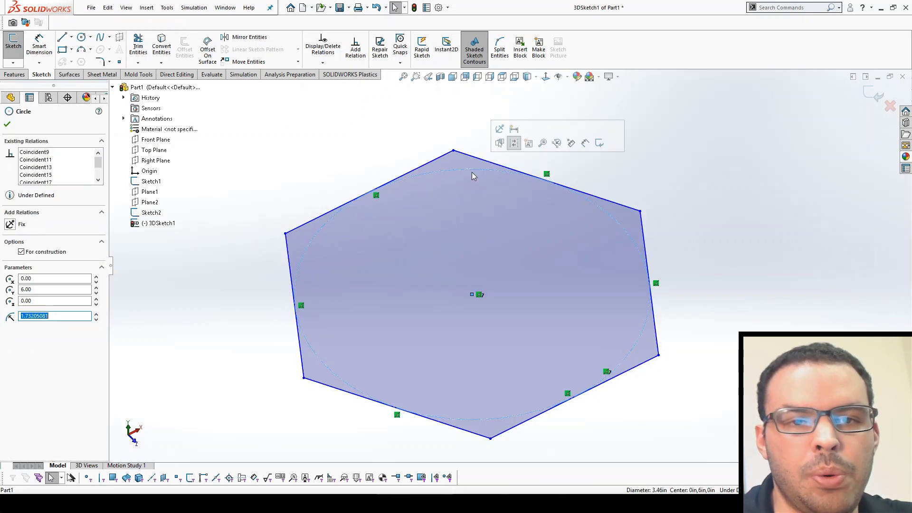
pyautogui.click(481, 159)
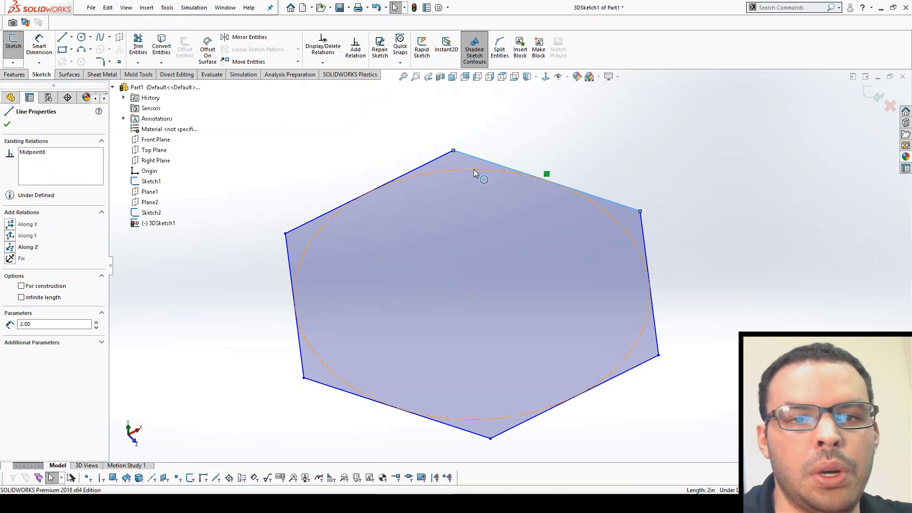
pyautogui.keyDown('ctrl'); pyautogui.click(474, 170); pyautogui.keyUp('ctrl')
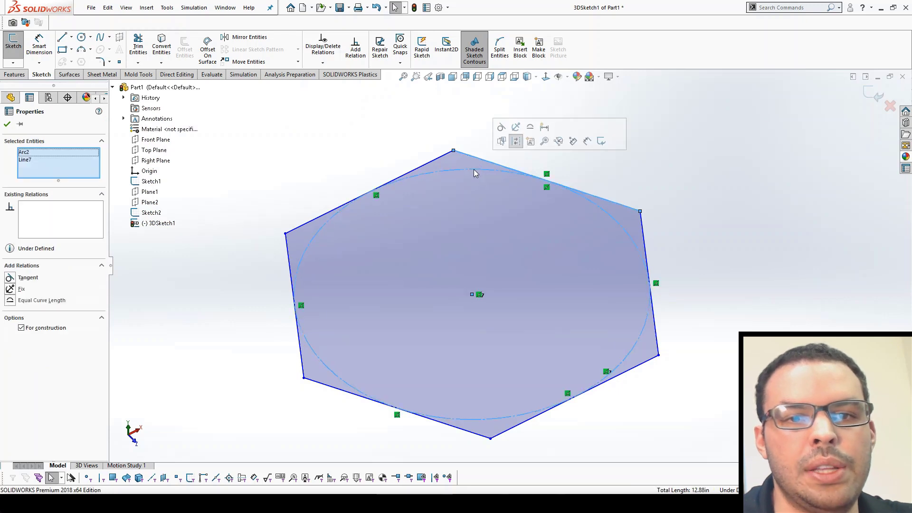
pyautogui.click(501, 128)
pyautogui.press('Escape')
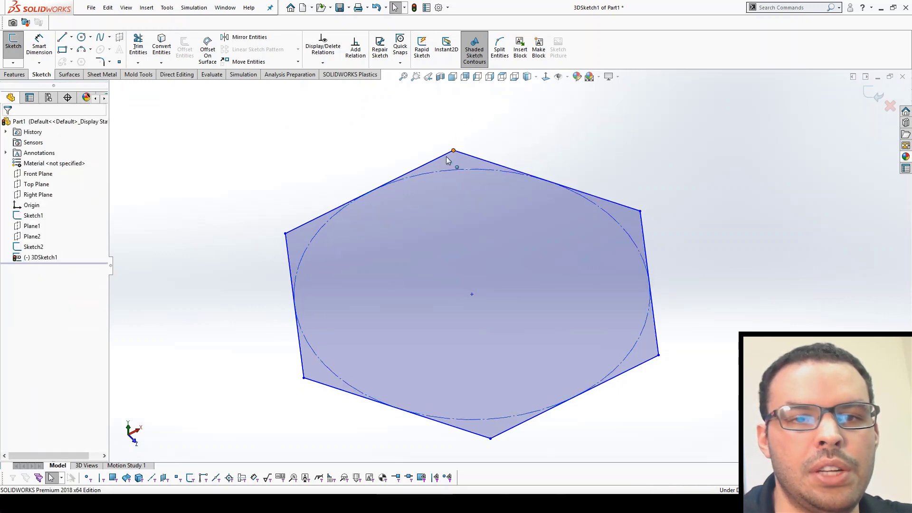
# Shift the hexagon by dragging its top vertex, then view both hexagons.
pyautogui.moveTo(446, 160); pyautogui.dragTo(424, 164)
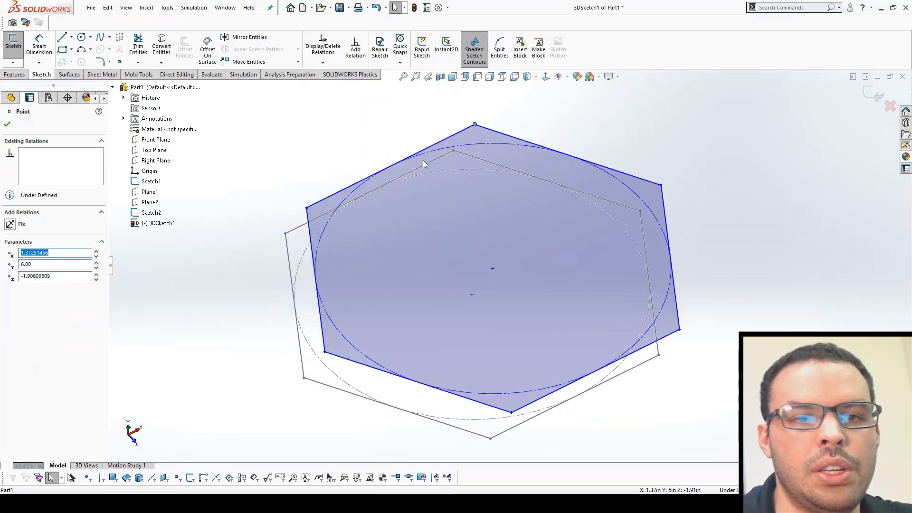
pyautogui.click(305, 172)
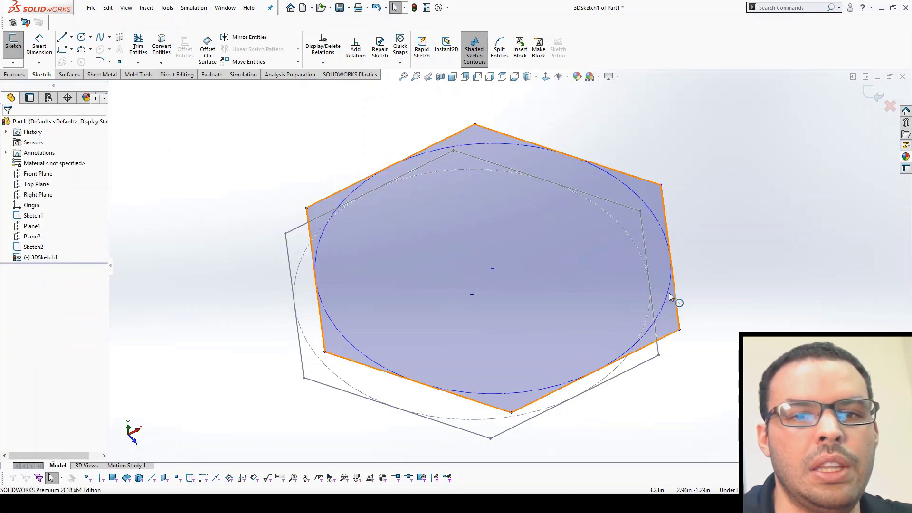
pyautogui.scroll(2, 616, 275)
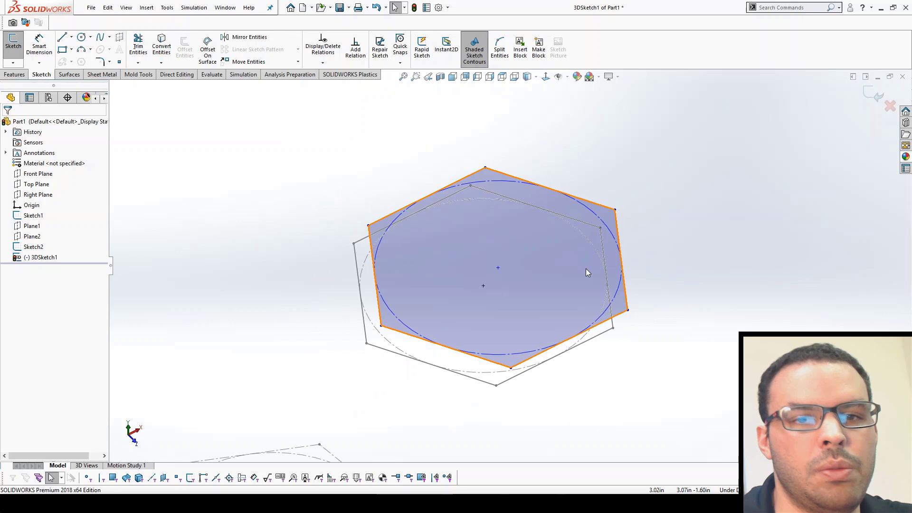
pyautogui.scroll(4, 506, 292)
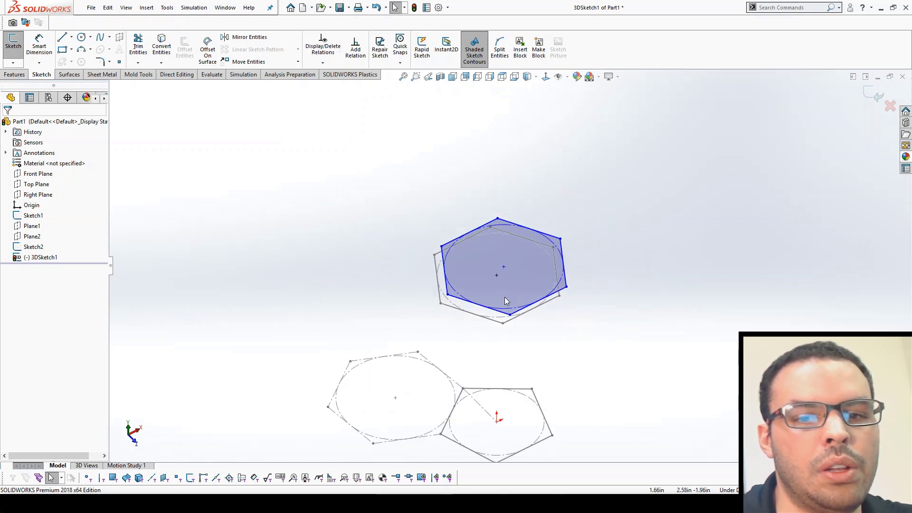
pyautogui.moveTo(499, 291)
pyautogui.mouseDown(button='middle')
pyautogui.moveTo(491, 399)
pyautogui.moveTo(472, 407)
pyautogui.moveTo(438, 347)
pyautogui.mouseUp(button='middle')
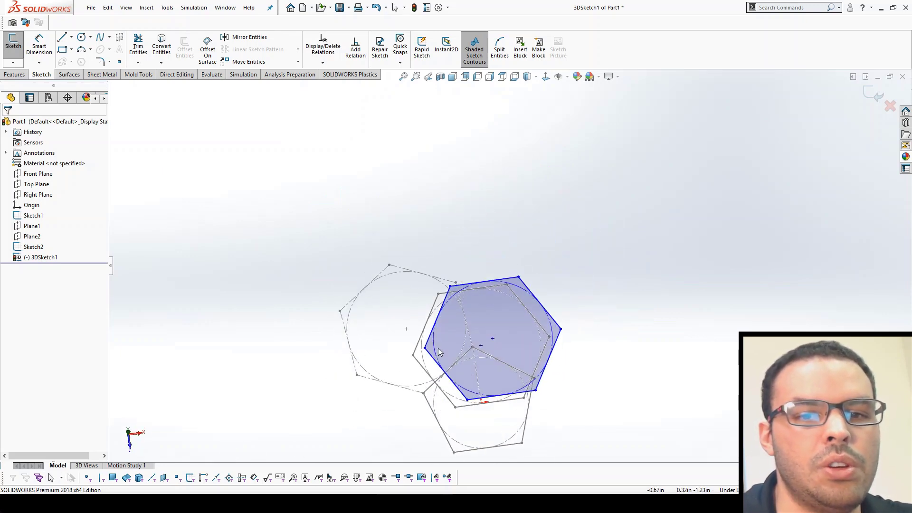
pyautogui.scroll(-3, 438, 389)
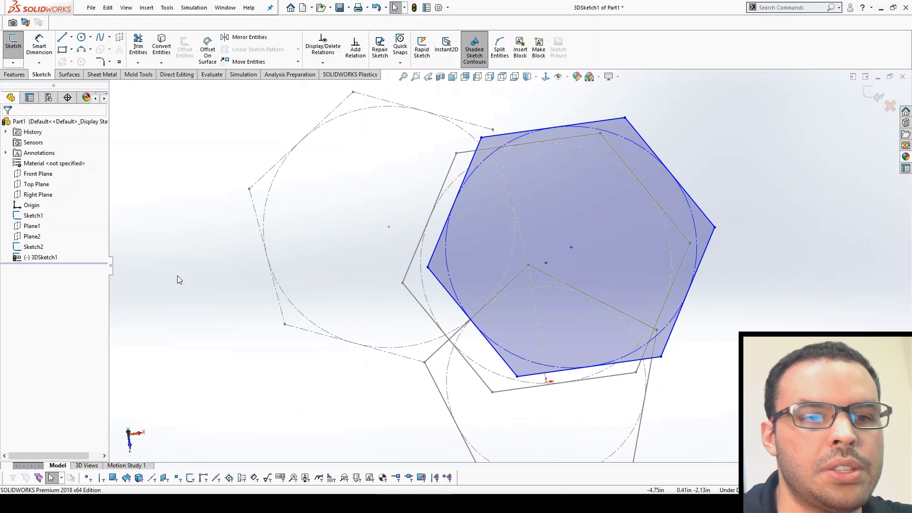
# Hide Sketch2 and drag the hexagon's centre point up above the pentagon, to Y 6.00.
pyautogui.rightClick(38, 247)
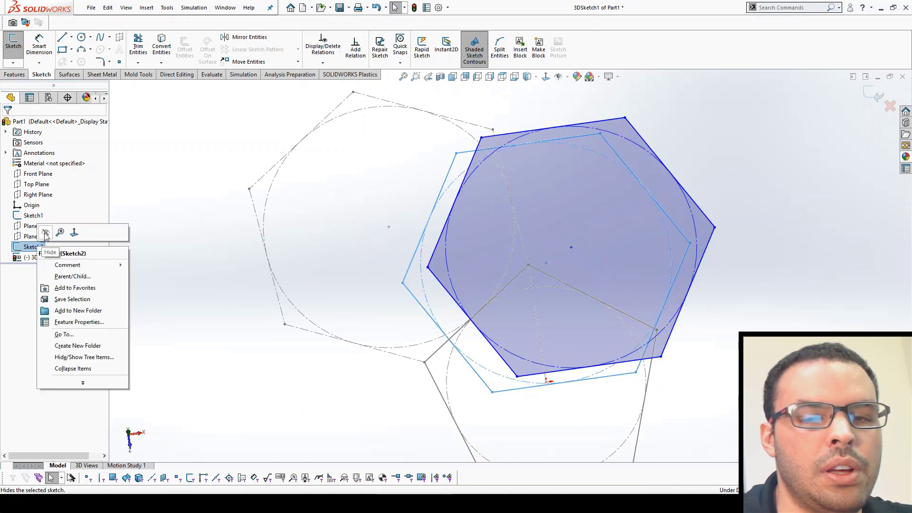
pyautogui.click(46, 233)
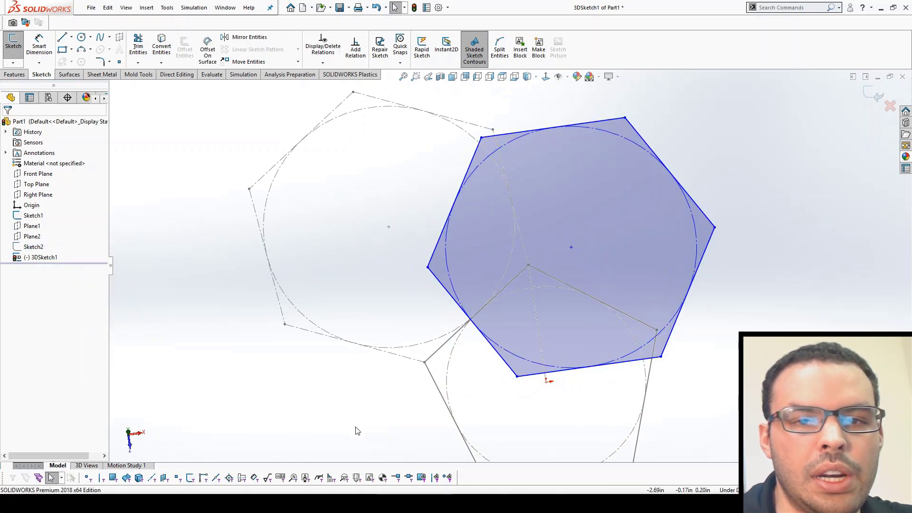
pyautogui.moveTo(358, 431); pyautogui.dragTo(383, 456, button='middle')
pyautogui.moveTo(565, 319)
pyautogui.mouseDown()
pyautogui.moveTo(546, 288)
pyautogui.moveTo(564, 306)
pyautogui.moveTo(581, 306)
pyautogui.moveTo(556, 323)
pyautogui.mouseUp()
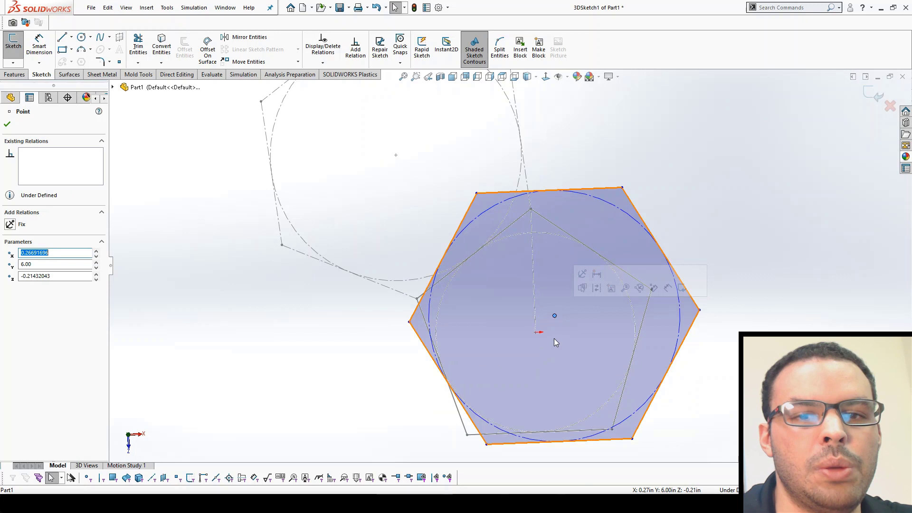
pyautogui.moveTo(514, 356); pyautogui.dragTo(477, 193, button='middle')
# Draw four 3D lines from hexagon vertices down to matching pentagon vertices.
pyautogui.click(62, 37)
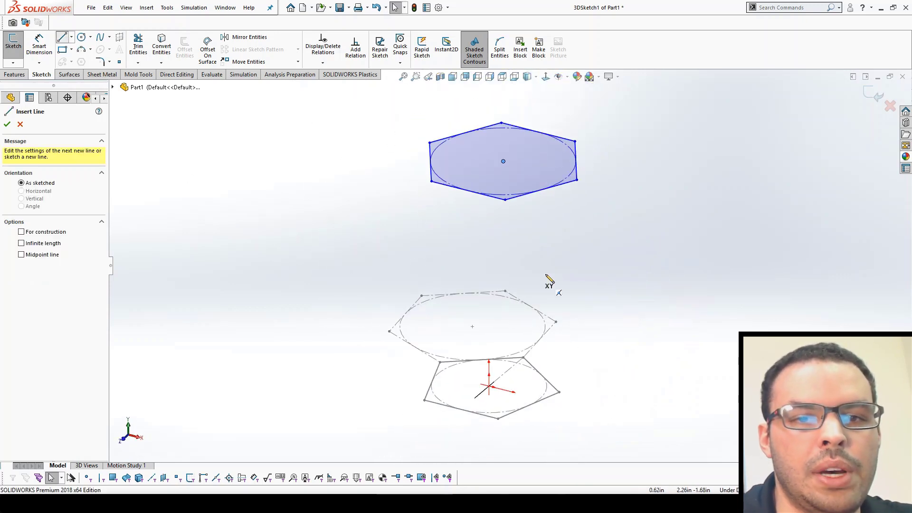
pyautogui.moveTo(505, 200); pyautogui.dragTo(498, 419)
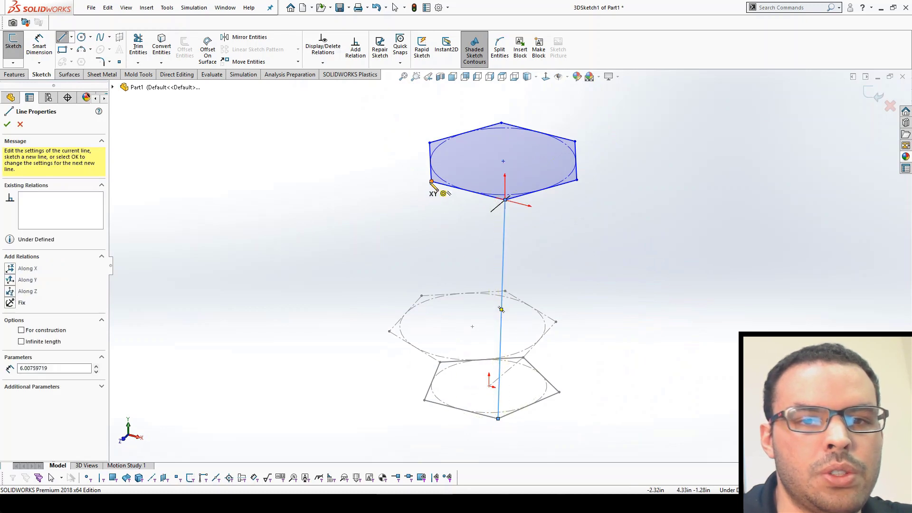
pyautogui.moveTo(432, 182); pyautogui.dragTo(425, 402)
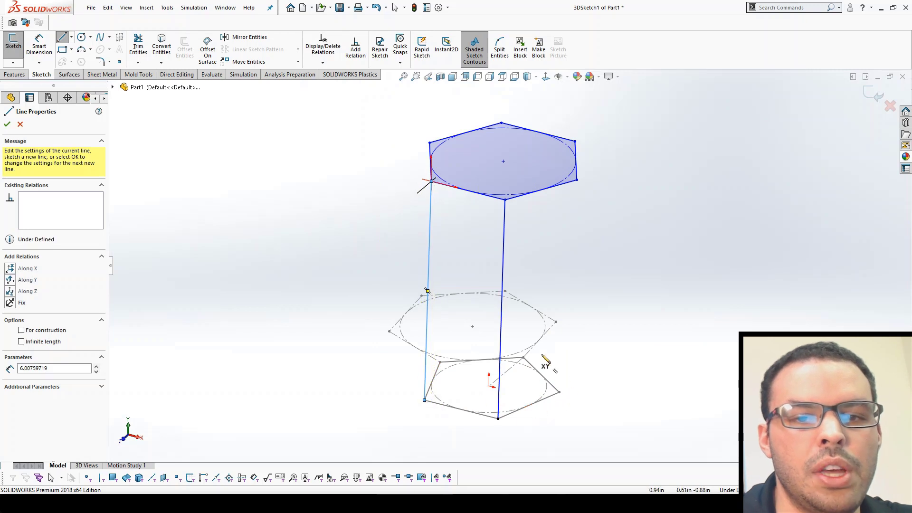
pyautogui.moveTo(534, 362); pyautogui.dragTo(523, 324, button='middle')
pyautogui.click(478, 185)
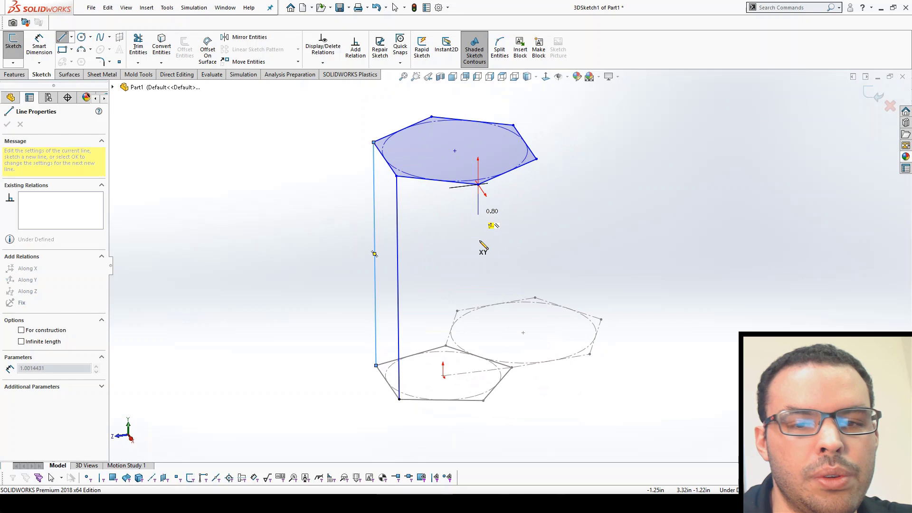
pyautogui.click(483, 401)
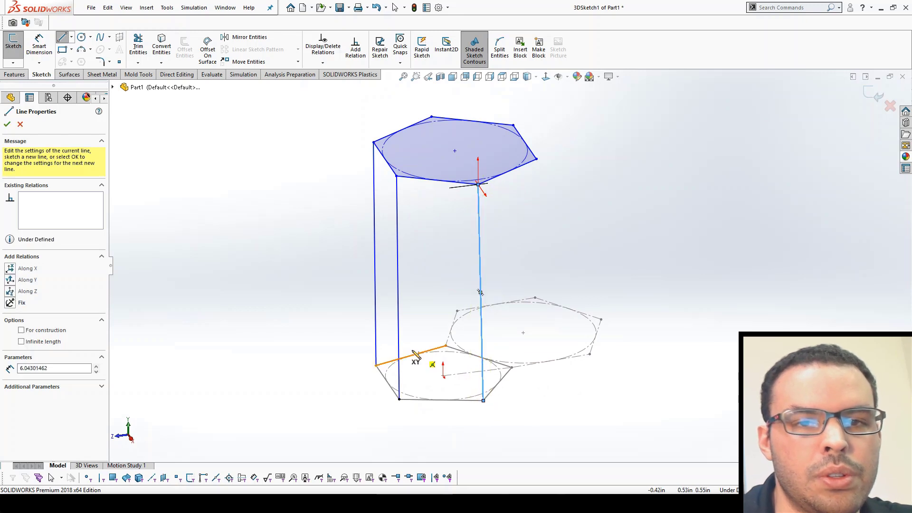
pyautogui.moveTo(422, 359); pyautogui.dragTo(540, 309, button='middle')
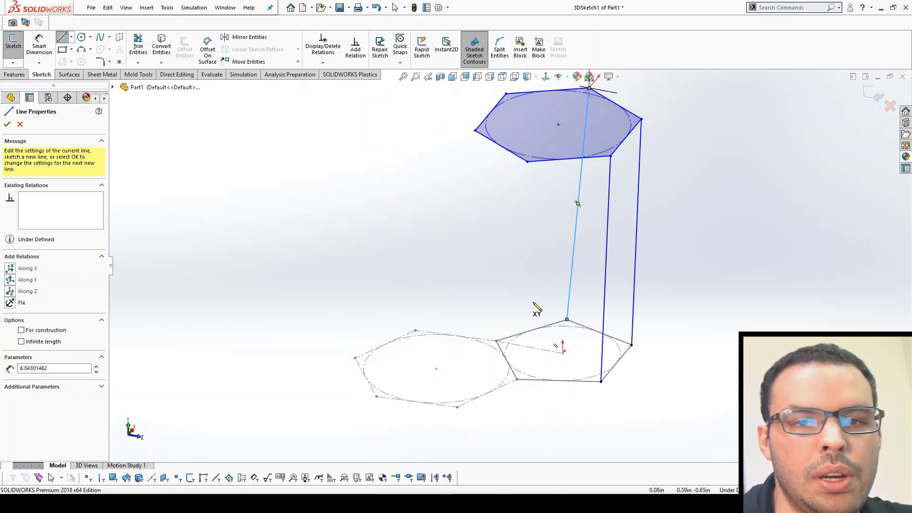
pyautogui.click(528, 163)
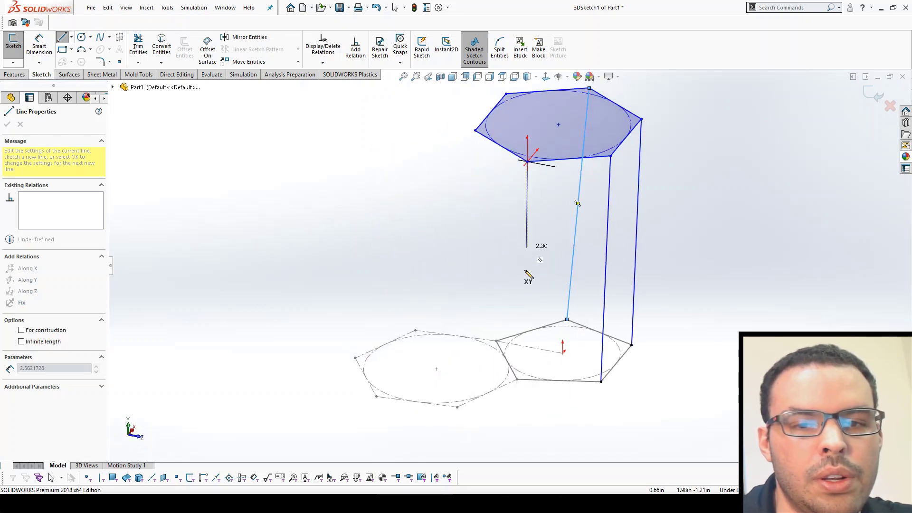
pyautogui.click(518, 381)
pyautogui.moveTo(522, 396); pyautogui.dragTo(550, 352, button='middle')
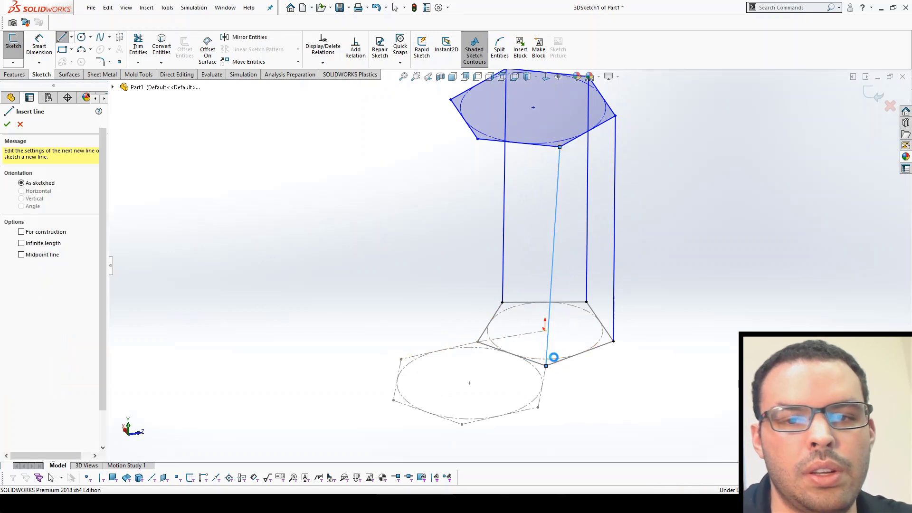
pyautogui.press('Escape')
pyautogui.click(547, 367)
pyautogui.click(566, 399)
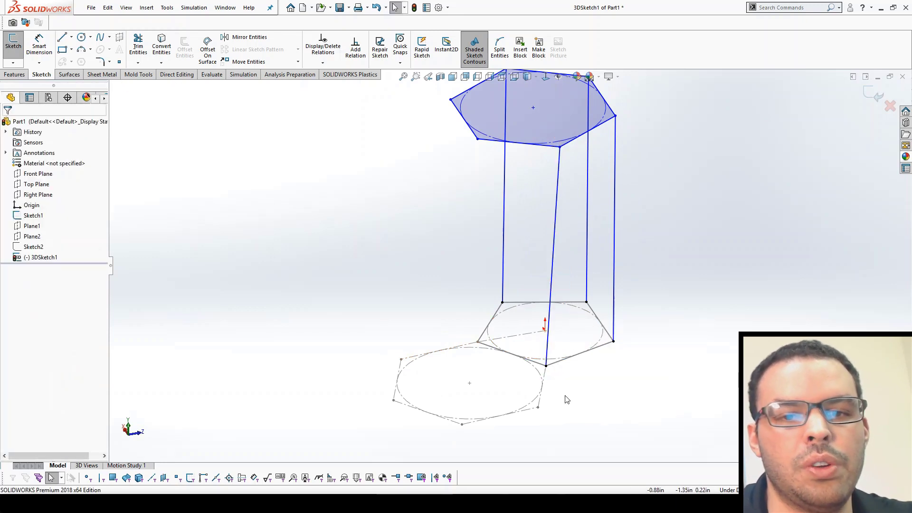
pyautogui.moveTo(516, 367)
pyautogui.mouseDown(button='middle')
pyautogui.moveTo(586, 356)
pyautogui.moveTo(466, 310)
pyautogui.moveTo(478, 202)
pyautogui.mouseUp(button='middle')
pyautogui.scroll(-2, 477, 205)
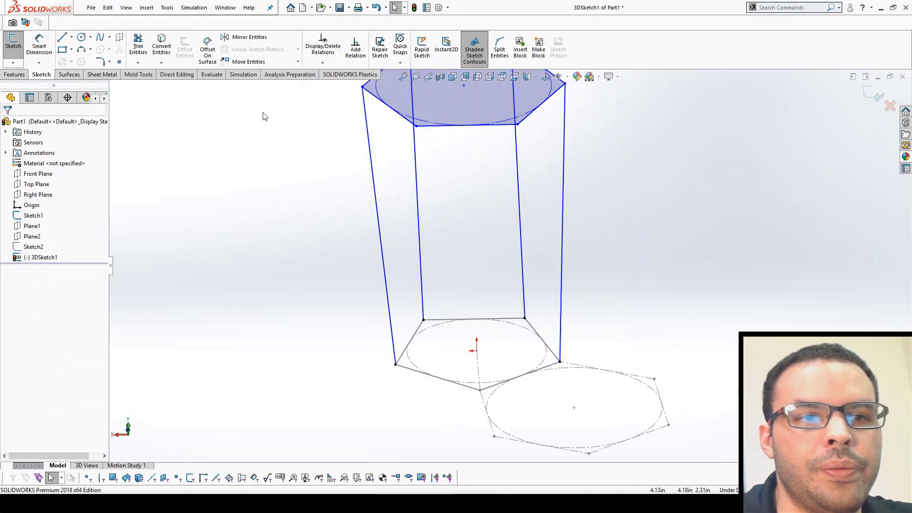
# Draw two lines from adjacent hexagon vertices to a shared free apex point below, forming a triangle.
pyautogui.click(62, 37)
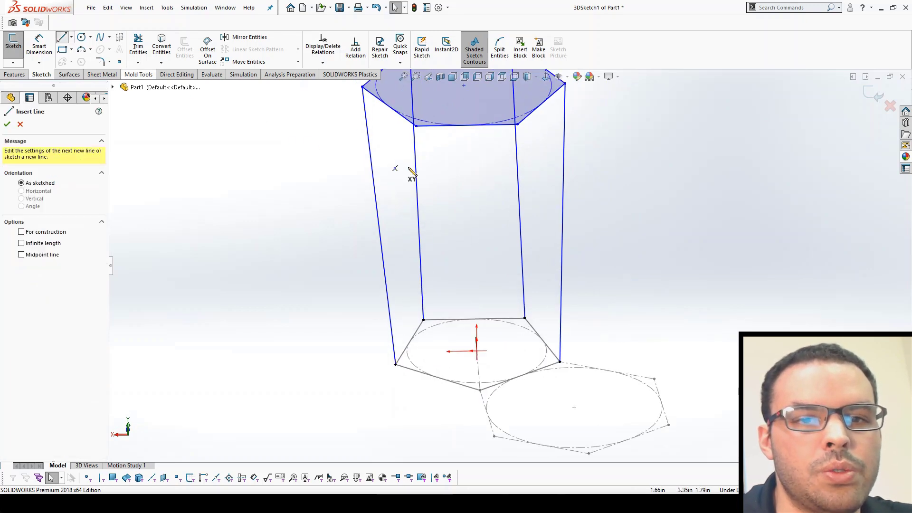
pyautogui.click(416, 126)
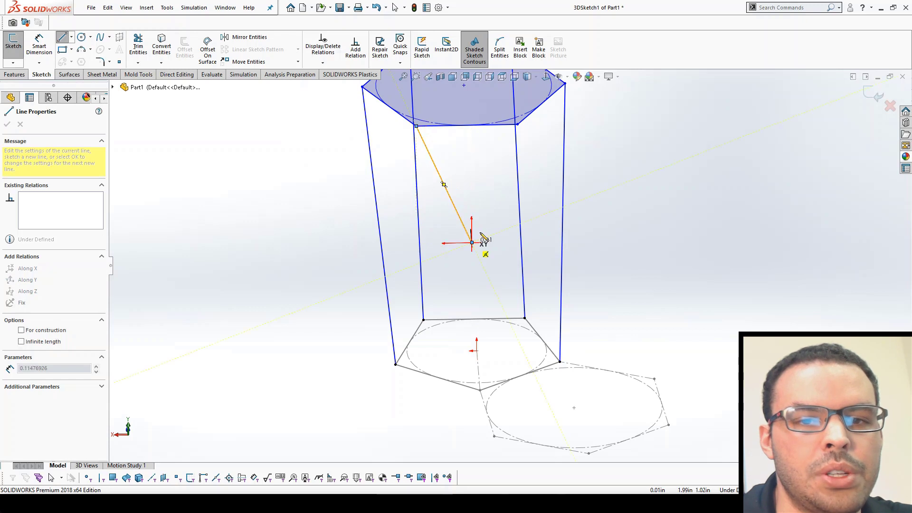
pyautogui.click(472, 242)
pyautogui.click(517, 124)
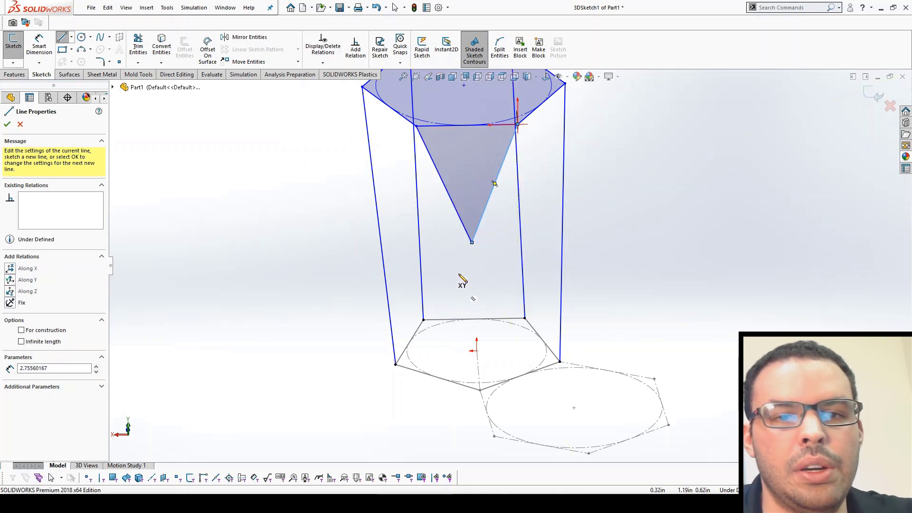
pyautogui.press('Escape')
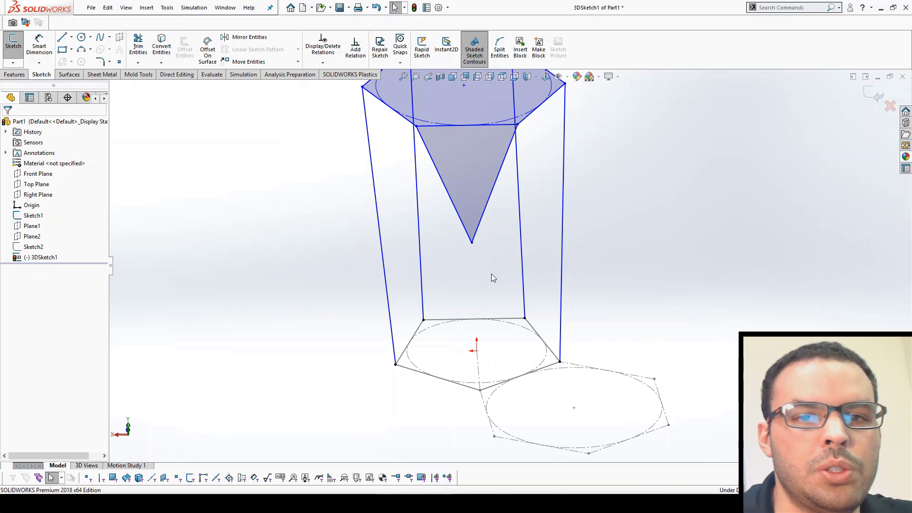
pyautogui.moveTo(492, 275)
pyautogui.mouseDown(button='middle')
pyautogui.moveTo(438, 264)
pyautogui.moveTo(469, 238)
pyautogui.mouseUp(button='middle')
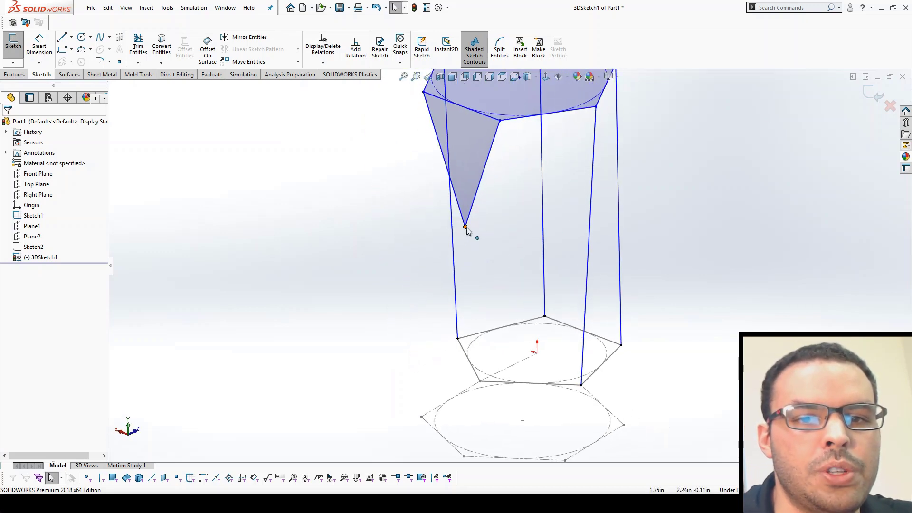
pyautogui.click(467, 229)
pyautogui.click(114, 87)
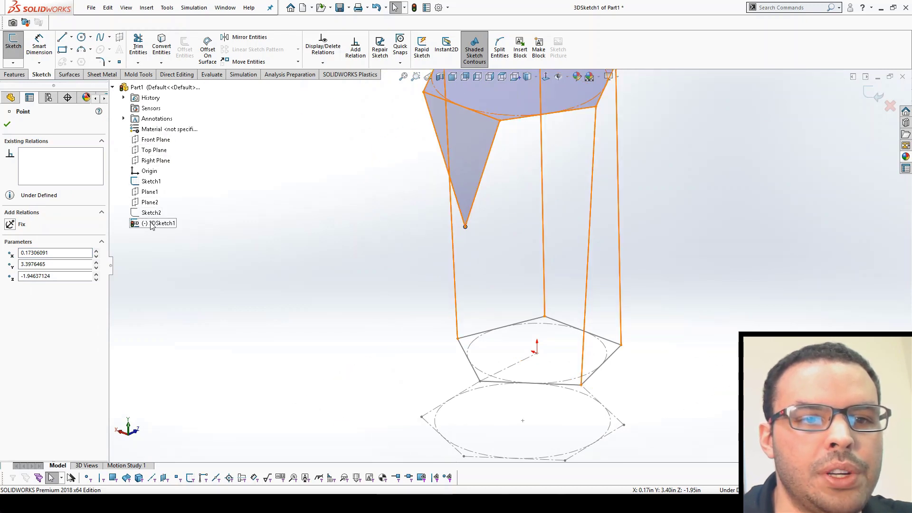
# Add an On Plane relation putting the apex point on Plane2.
pyautogui.click(150, 205)
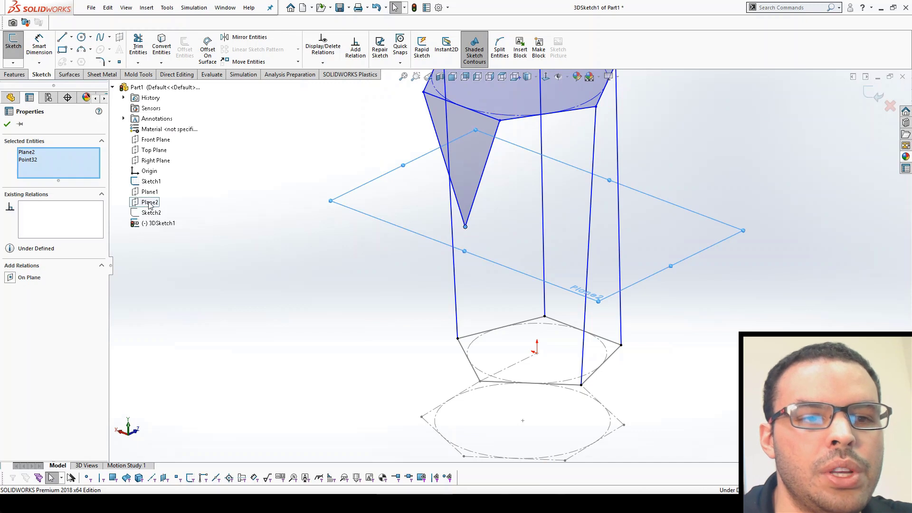
pyautogui.click(11, 278)
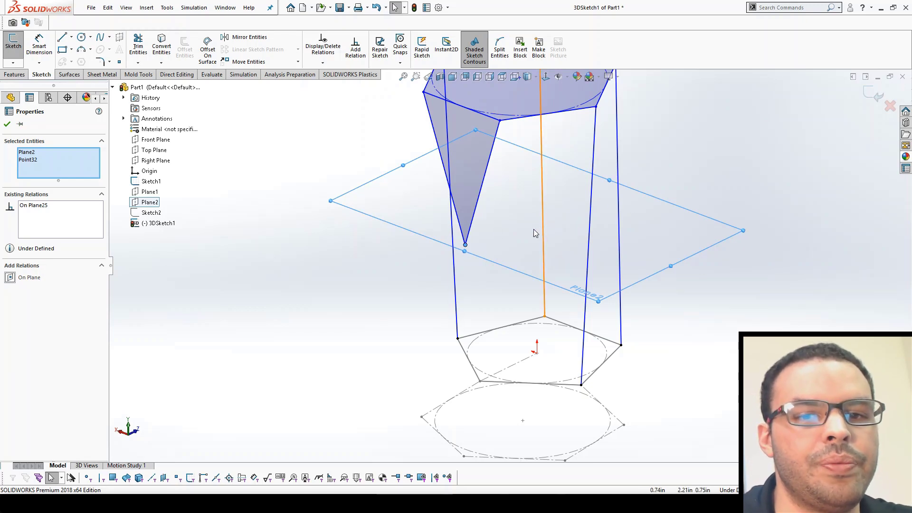
pyautogui.click(287, 267)
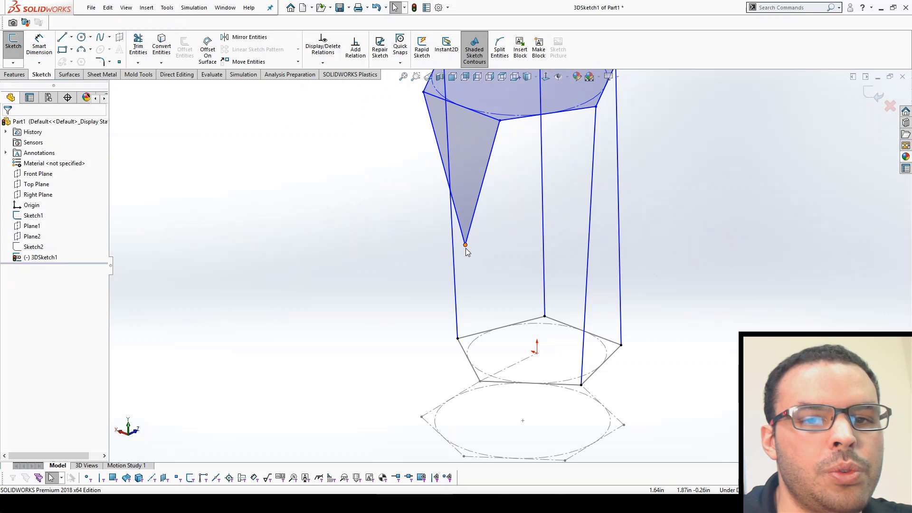
# Add an On Plane relation putting the apex point on the Right Plane.
pyautogui.click(465, 246)
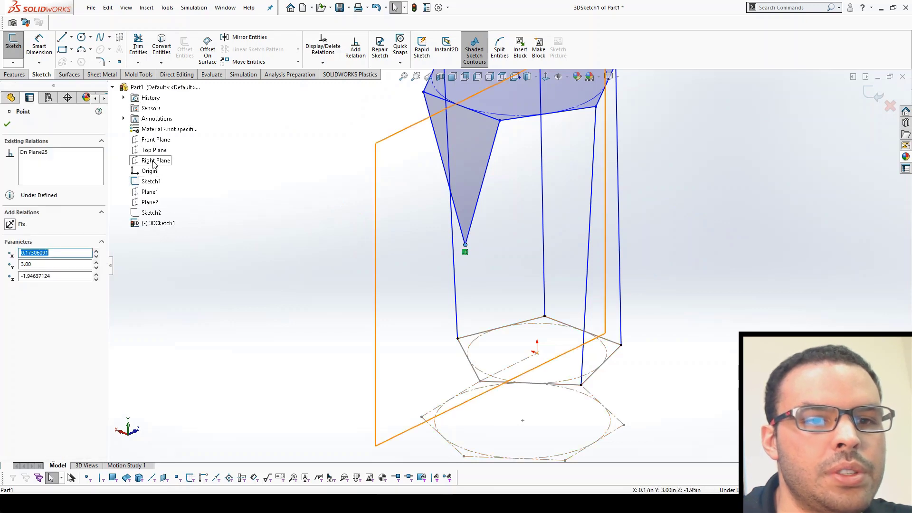
pyautogui.keyDown('ctrl'); pyautogui.click(154, 161); pyautogui.keyUp('ctrl')
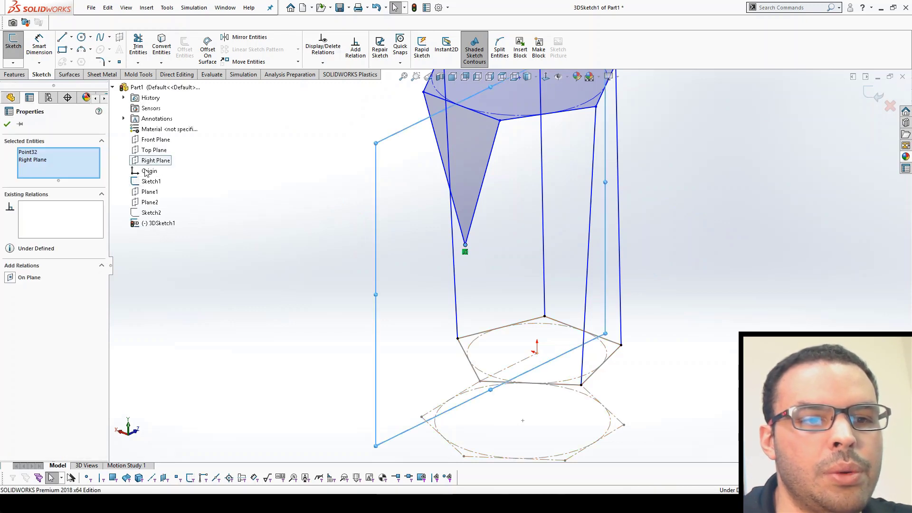
pyautogui.click(8, 278)
pyautogui.moveTo(126, 277)
pyautogui.mouseDown(button='middle')
pyautogui.moveTo(278, 286)
pyautogui.moveTo(302, 341)
pyautogui.moveTo(300, 379)
pyautogui.moveTo(345, 271)
pyautogui.moveTo(300, 274)
pyautogui.mouseUp(button='middle')
pyautogui.click(300, 274)
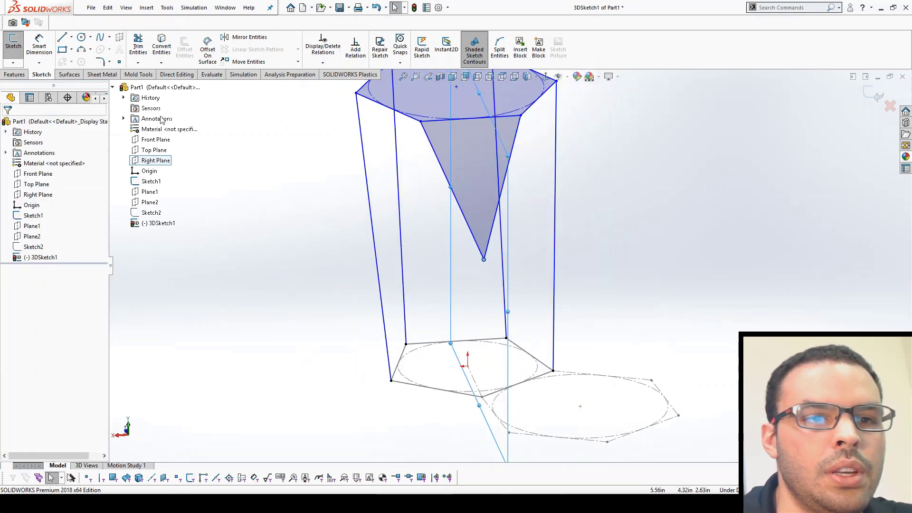
# Draw two lines from pentagon vertices up to the triangle's apex.
pyautogui.click(69, 40)
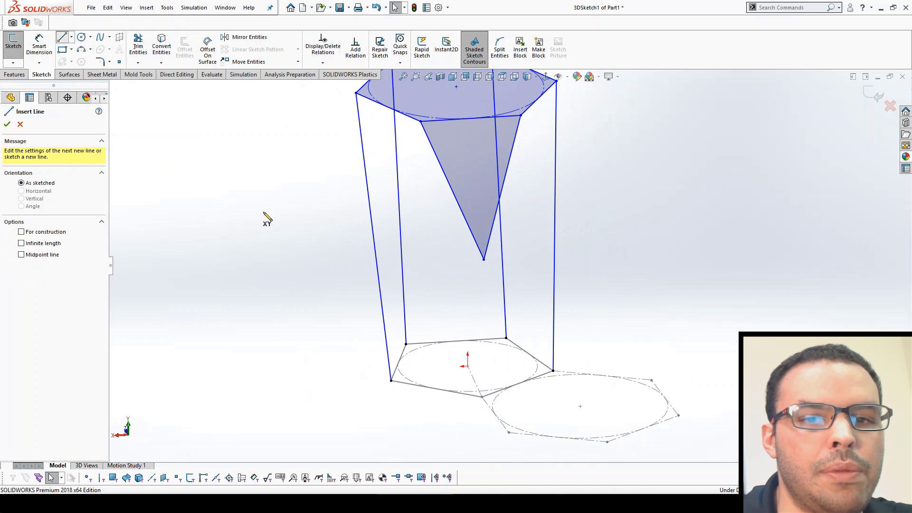
pyautogui.click(482, 397)
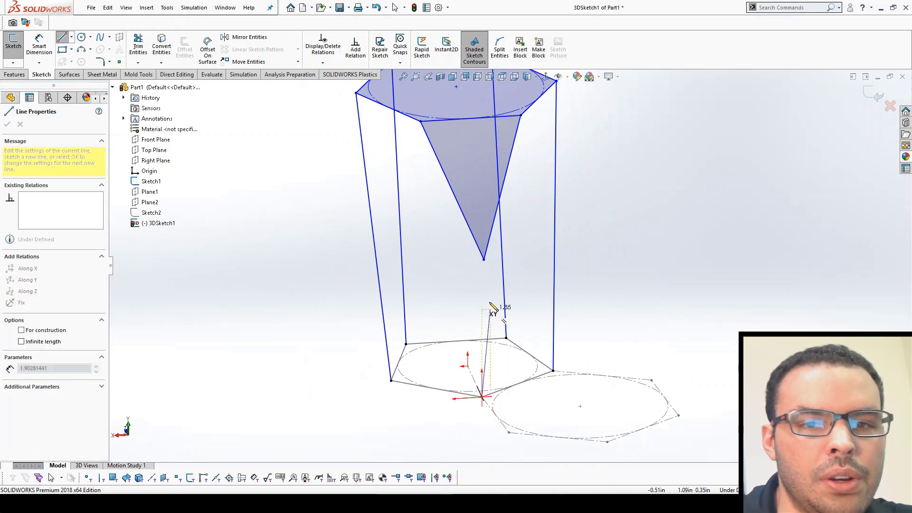
pyautogui.click(484, 260)
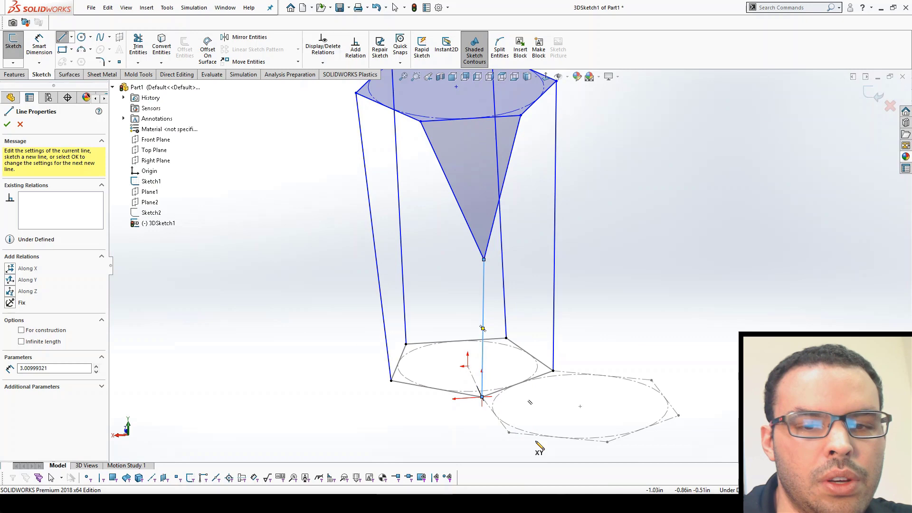
pyautogui.moveTo(509, 432)
pyautogui.mouseDown(button='middle')
pyautogui.moveTo(448, 442)
pyautogui.moveTo(489, 440)
pyautogui.moveTo(493, 424)
pyautogui.moveTo(536, 416)
pyautogui.moveTo(475, 430)
pyautogui.moveTo(418, 419)
pyautogui.mouseUp(button='middle')
pyautogui.click(405, 406)
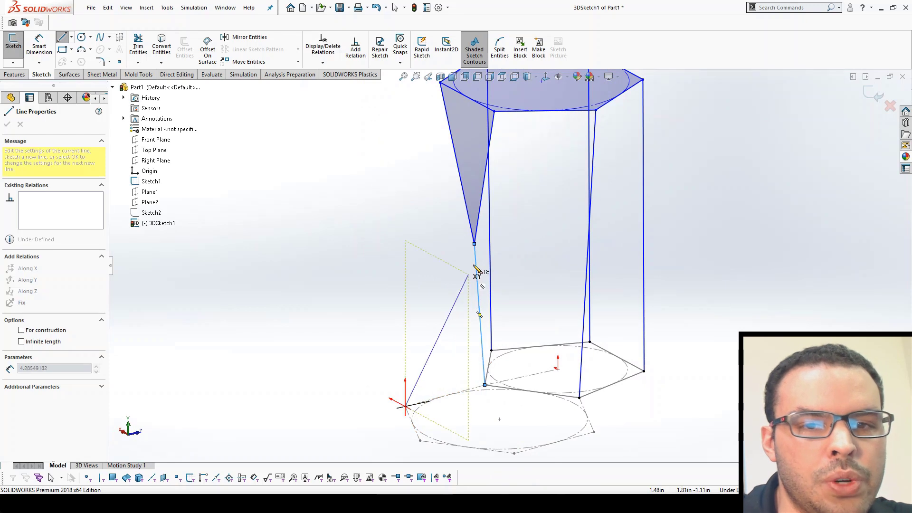
pyautogui.click(475, 243)
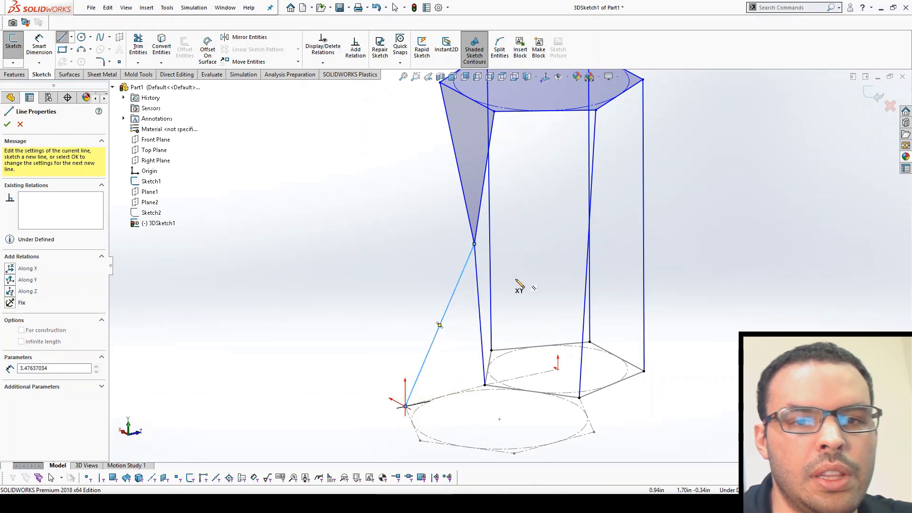
pyautogui.press('Escape')
# Convert the new slanted line into construction geometry.
pyautogui.click(446, 310)
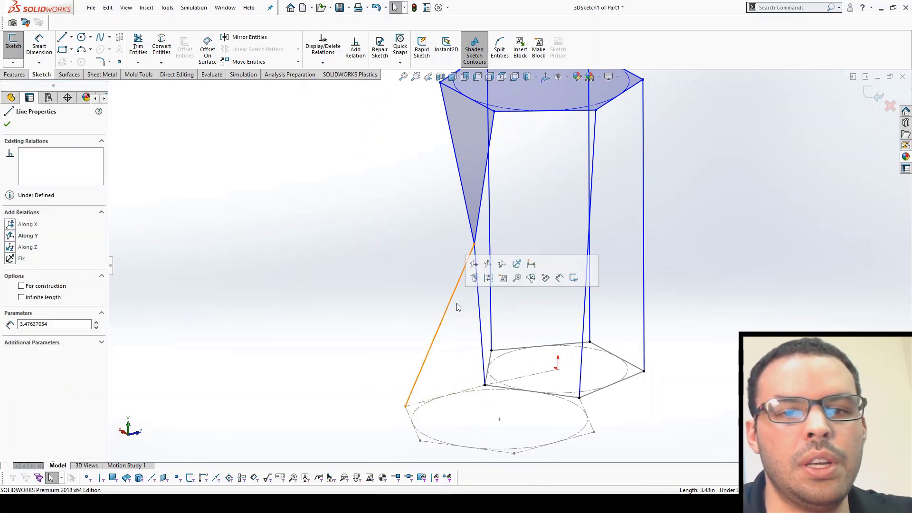
pyautogui.click(489, 286)
pyautogui.moveTo(379, 323); pyautogui.dragTo(483, 322, button='middle')
# Apply a shared relation to the four lines around the triangular side face.
pyautogui.click(499, 325)
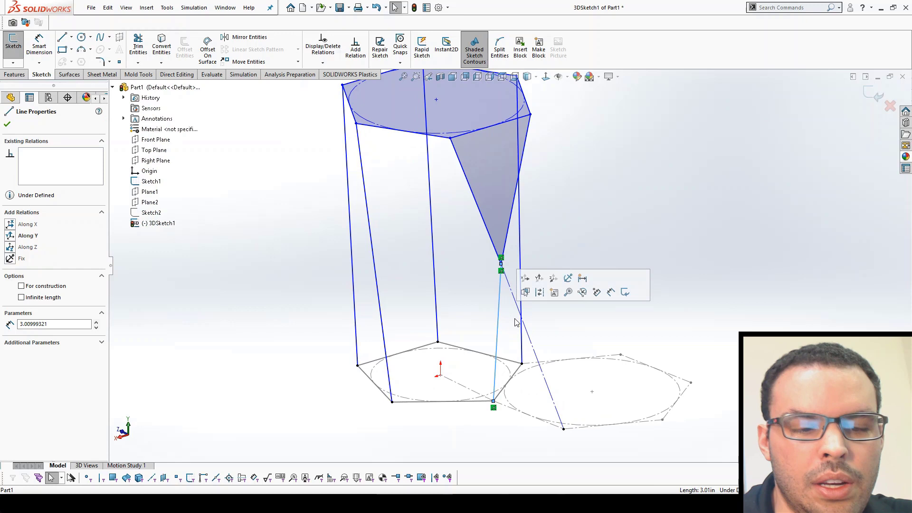
pyautogui.keyDown('ctrl'); pyautogui.click(515, 307); pyautogui.keyUp('ctrl')
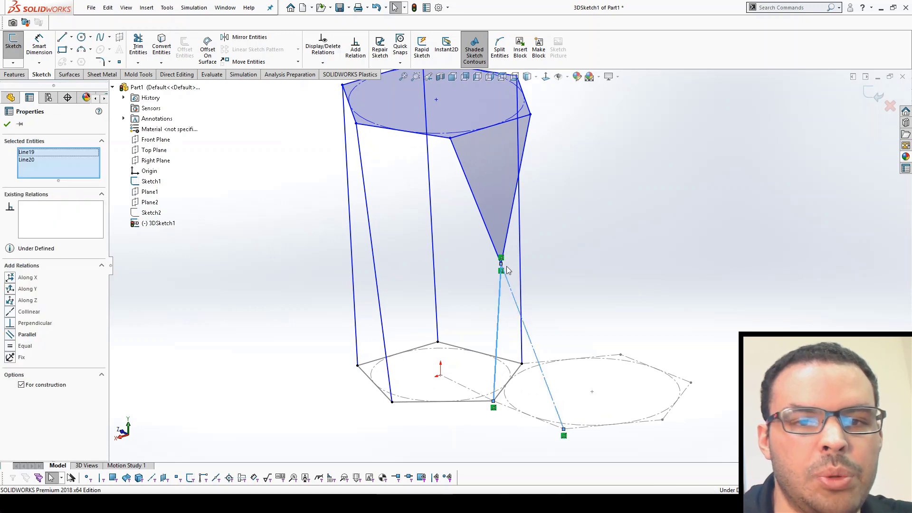
pyautogui.keyDown('ctrl'); pyautogui.click(504, 245); pyautogui.keyUp('ctrl')
pyautogui.keyDown('ctrl'); pyautogui.click(489, 233); pyautogui.keyUp('ctrl')
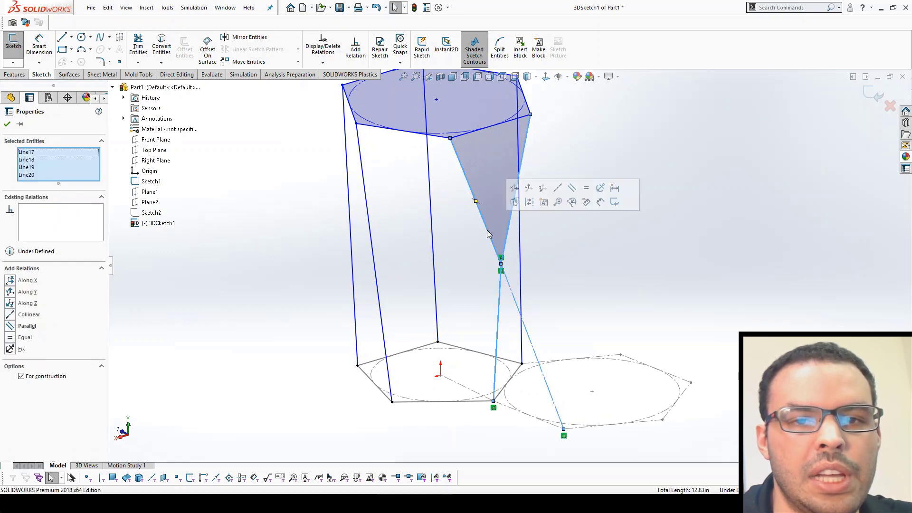
pyautogui.click(587, 187)
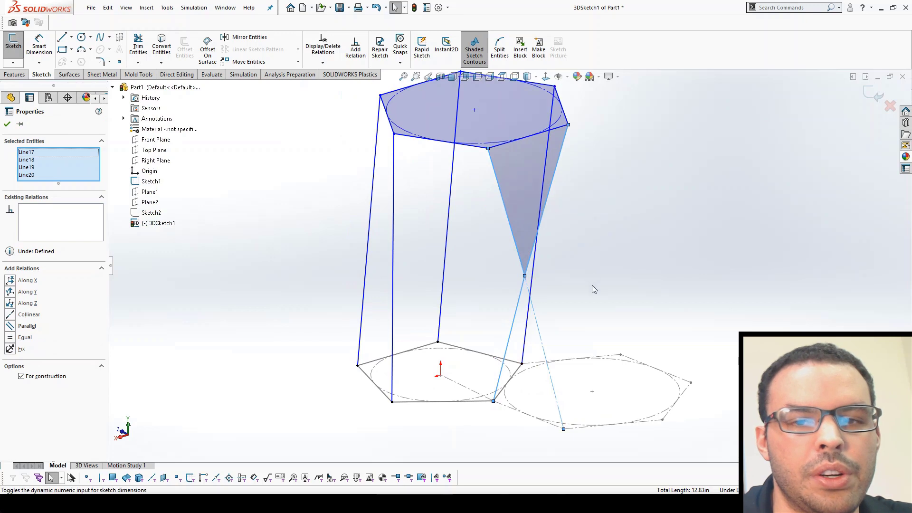
pyautogui.click(572, 290)
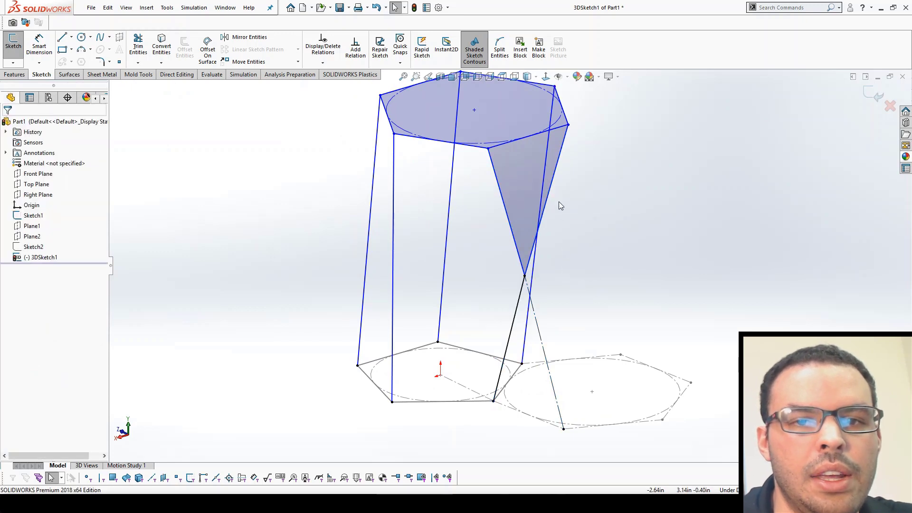
# Make an upper hexagon edge equal in length to a base pentagon edge.
pyautogui.click(558, 131)
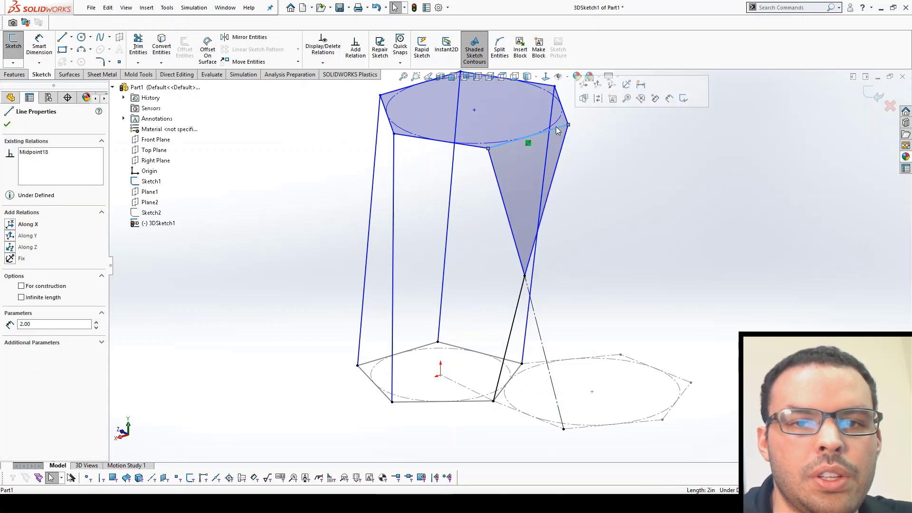
pyautogui.keyDown('ctrl'); pyautogui.click(482, 402); pyautogui.keyUp('ctrl')
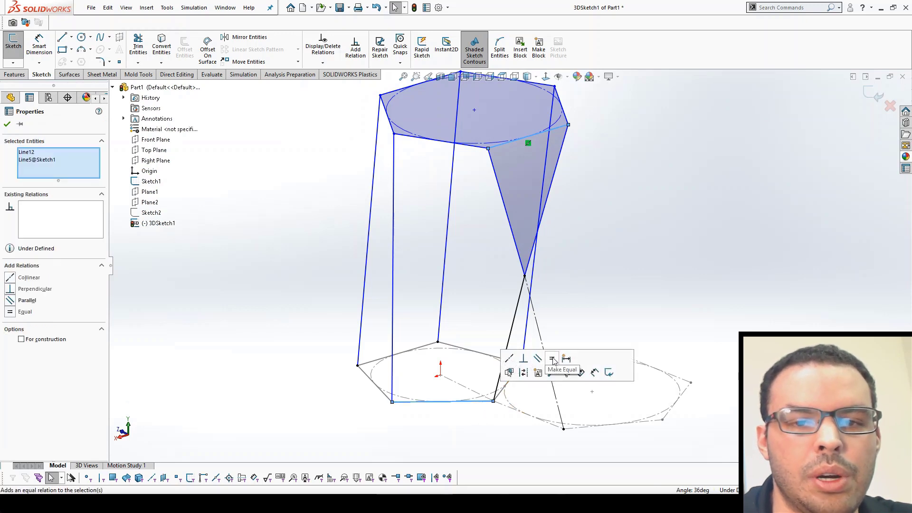
pyautogui.click(554, 361)
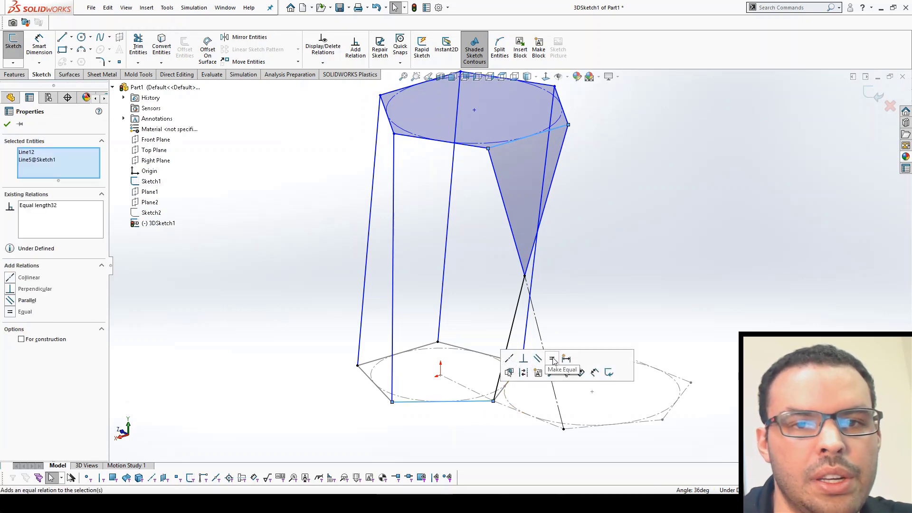
pyautogui.click(605, 272)
pyautogui.moveTo(578, 269)
pyautogui.mouseDown(button='middle')
pyautogui.moveTo(597, 275)
pyautogui.moveTo(603, 295)
pyautogui.moveTo(584, 305)
pyautogui.mouseUp(button='middle')
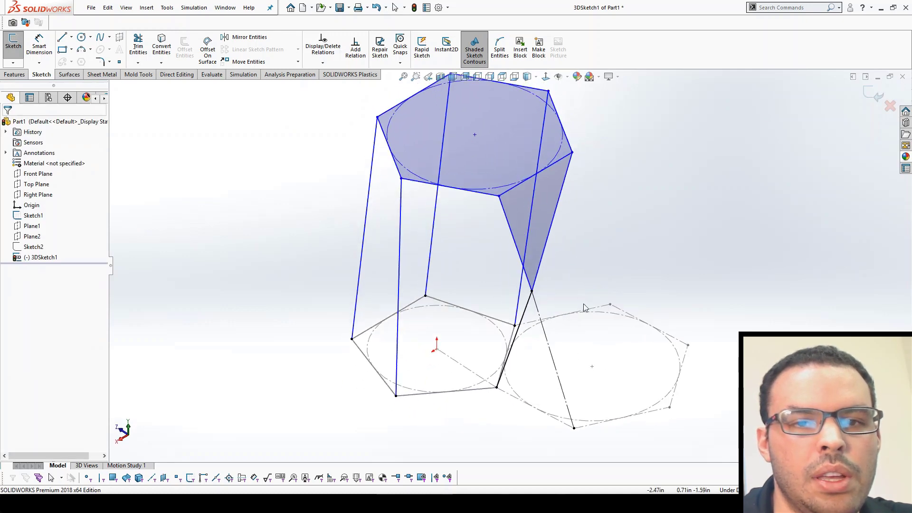
# Put the hexagon's centre point On Plane with the Right Plane, then drag a top vertex to reshape it.
pyautogui.click(475, 136)
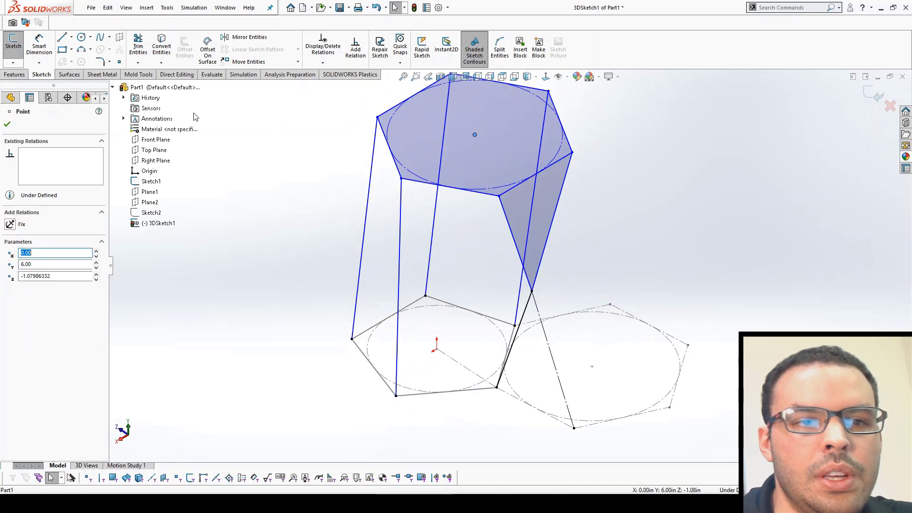
pyautogui.keyDown('ctrl'); pyautogui.click(156, 162); pyautogui.keyUp('ctrl')
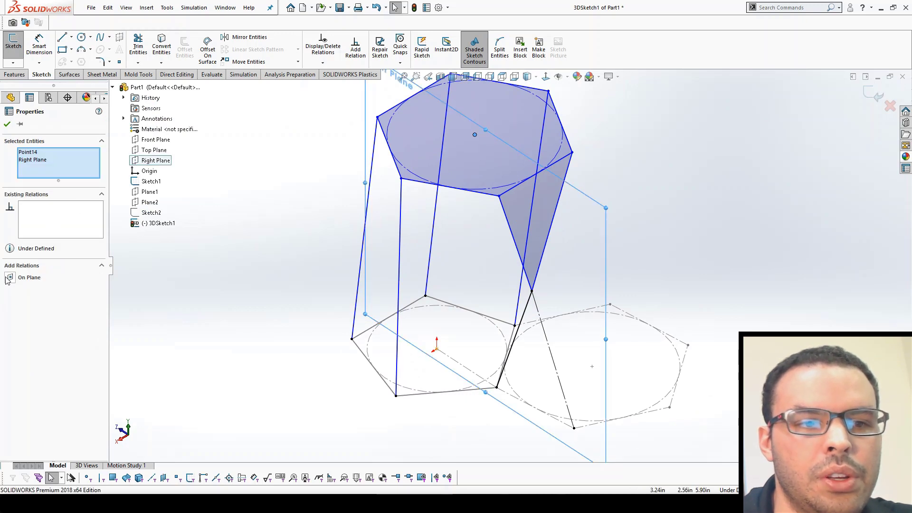
pyautogui.click(11, 278)
pyautogui.click(292, 277)
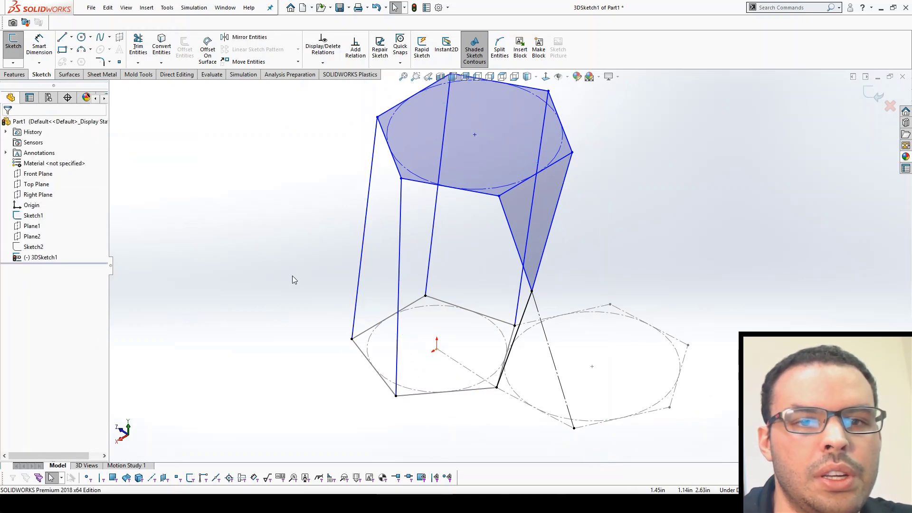
pyautogui.moveTo(372, 289)
pyautogui.mouseDown(button='middle')
pyautogui.moveTo(343, 244)
pyautogui.moveTo(407, 265)
pyautogui.moveTo(402, 247)
pyautogui.mouseUp(button='middle')
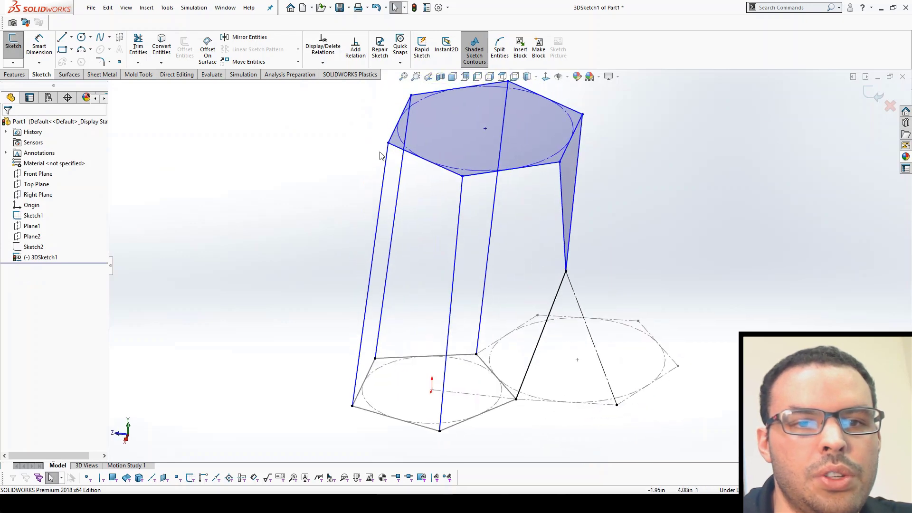
pyautogui.moveTo(389, 142)
pyautogui.mouseDown()
pyautogui.moveTo(358, 162)
pyautogui.moveTo(364, 156)
pyautogui.mouseUp()
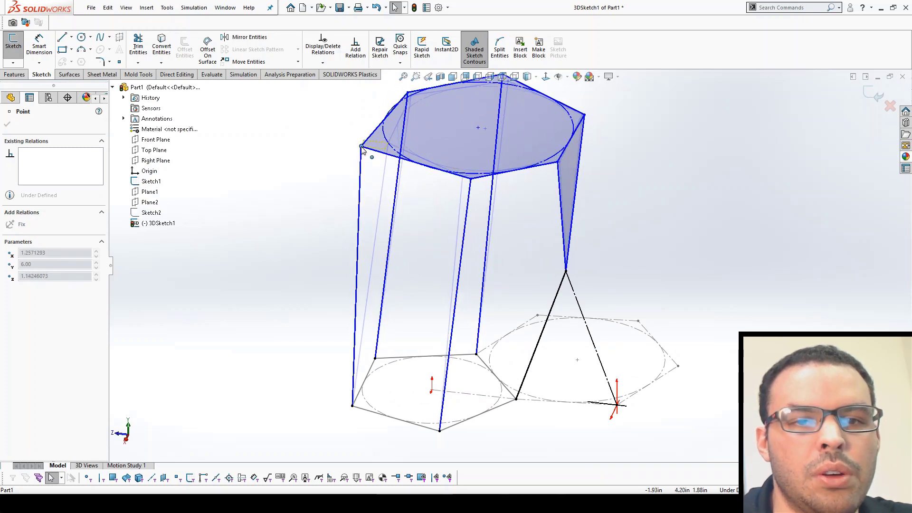
# Make all six top hexagon edges equal, forming a regular hexagon and fully defining 3DSketch1.
pyautogui.click(374, 150)
pyautogui.keyDown('ctrl'); pyautogui.click(370, 142); pyautogui.keyUp('ctrl')
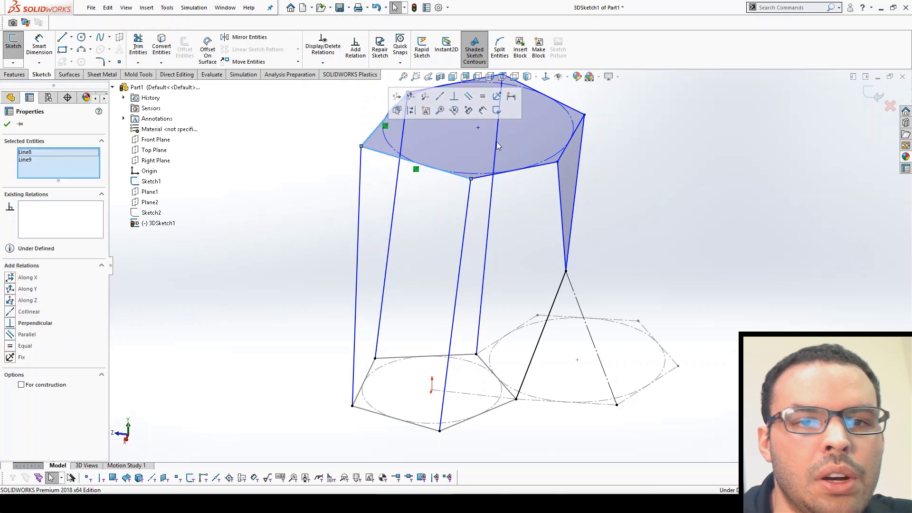
pyautogui.keyDown('ctrl'); pyautogui.moveTo(370, 141); pyautogui.dragTo(427, 204, button='middle'); pyautogui.keyUp('ctrl')
pyautogui.scroll(-2, 465, 174)
pyautogui.keyDown('ctrl'); pyautogui.click(466, 175); pyautogui.keyUp('ctrl')
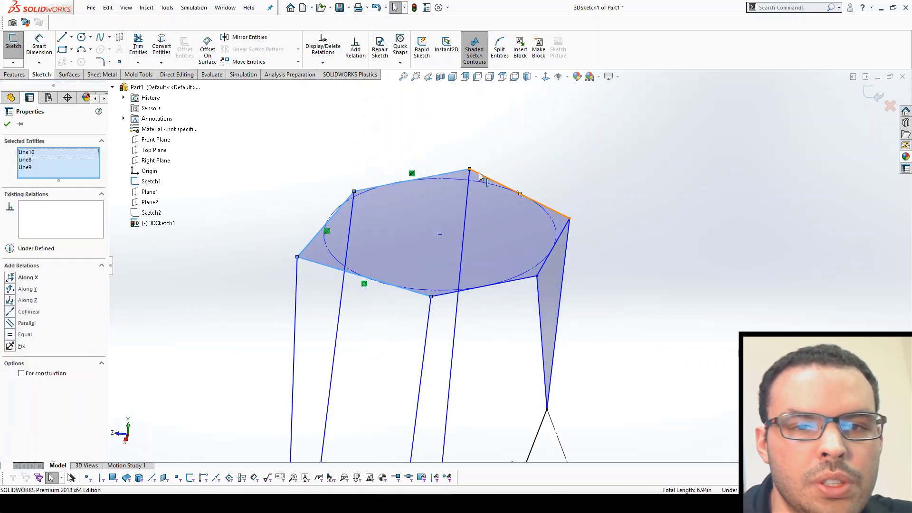
pyautogui.keyDown('ctrl'); pyautogui.click(513, 195); pyautogui.keyUp('ctrl')
pyautogui.keyDown('ctrl'); pyautogui.click(555, 245); pyautogui.keyUp('ctrl')
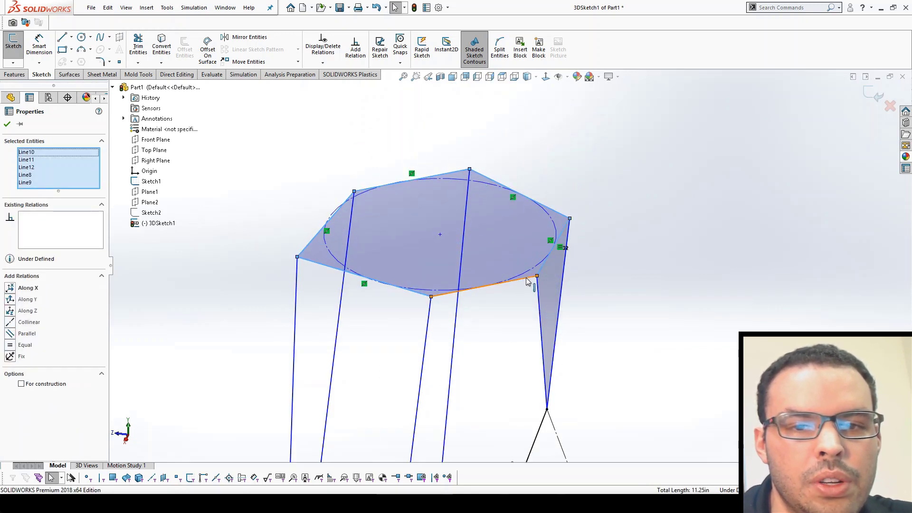
pyautogui.keyDown('ctrl'); pyautogui.click(531, 280); pyautogui.keyUp('ctrl')
pyautogui.click(626, 236)
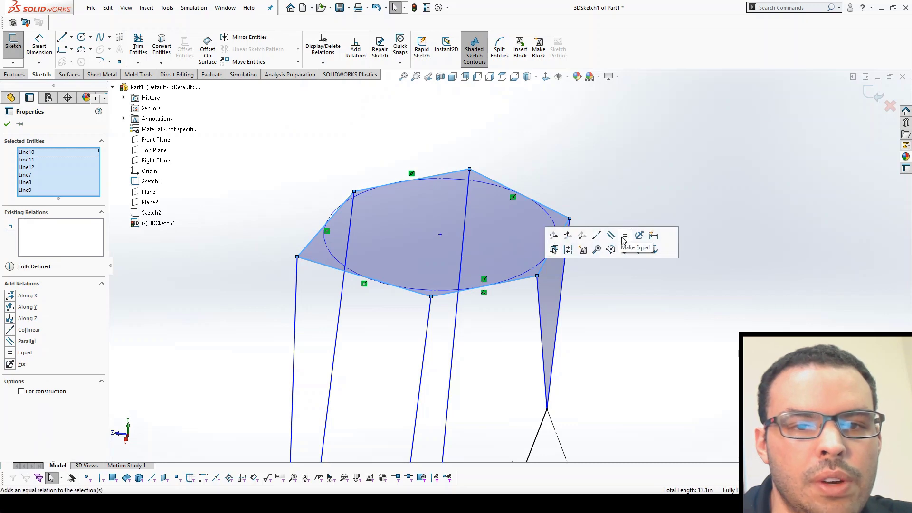
pyautogui.click(641, 289)
pyautogui.scroll(-5, 651, 319)
pyautogui.scroll(3, 550, 380)
pyautogui.moveTo(550, 380)
pyautogui.mouseDown(button='middle')
pyautogui.moveTo(466, 344)
pyautogui.moveTo(487, 326)
pyautogui.moveTo(517, 326)
pyautogui.moveTo(515, 337)
pyautogui.mouseUp(button='middle')
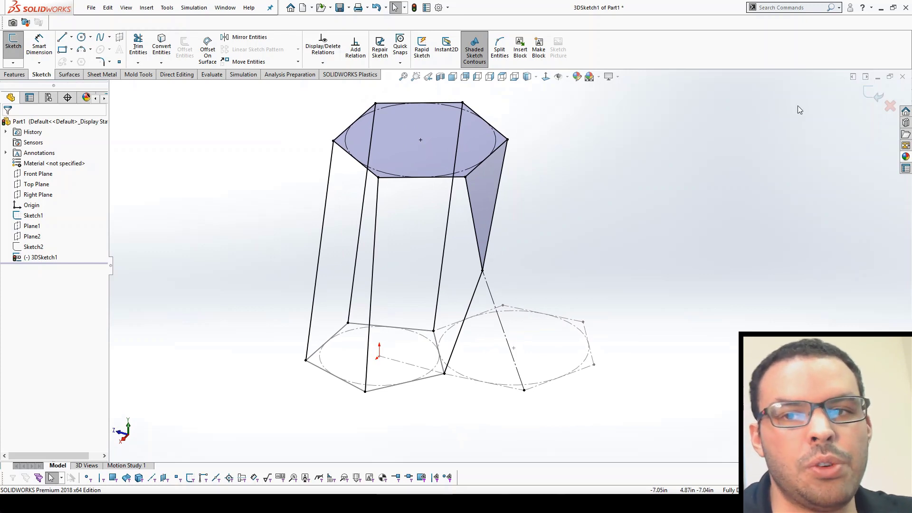
# Exit 3DSketch1 and bring up the surfacing commands.
pyautogui.click(872, 94)
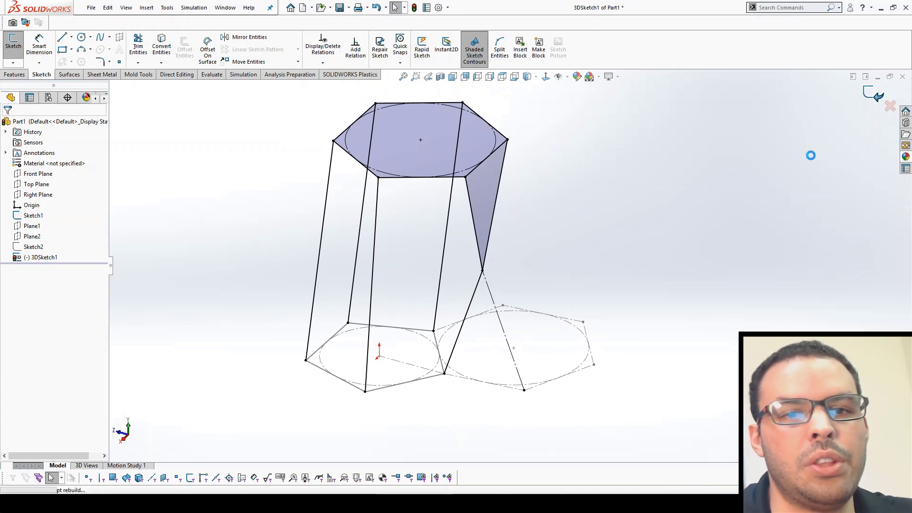
pyautogui.click(596, 246)
pyautogui.moveTo(589, 255); pyautogui.dragTo(539, 239, button='middle')
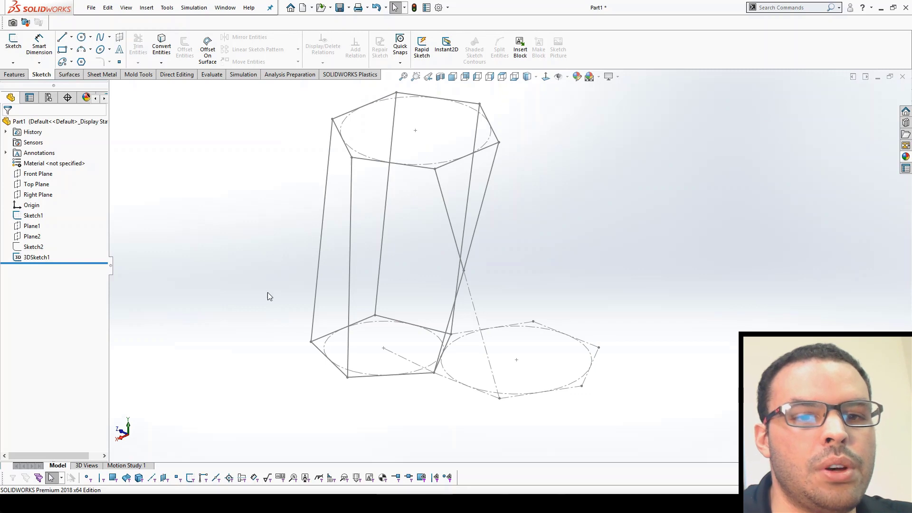
pyautogui.click(70, 75)
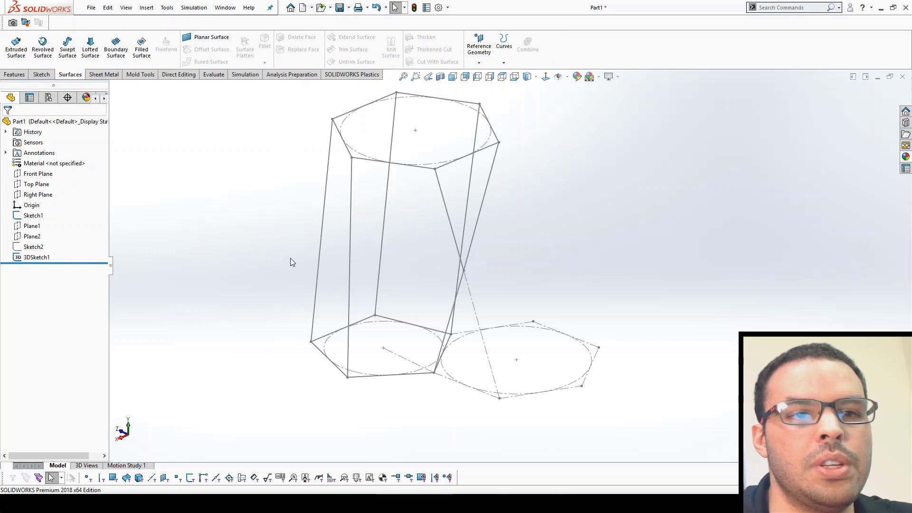
# Create Surface-Plane1, a planar surface bounded by the Sketch1 pentagon.
pyautogui.click(211, 38)
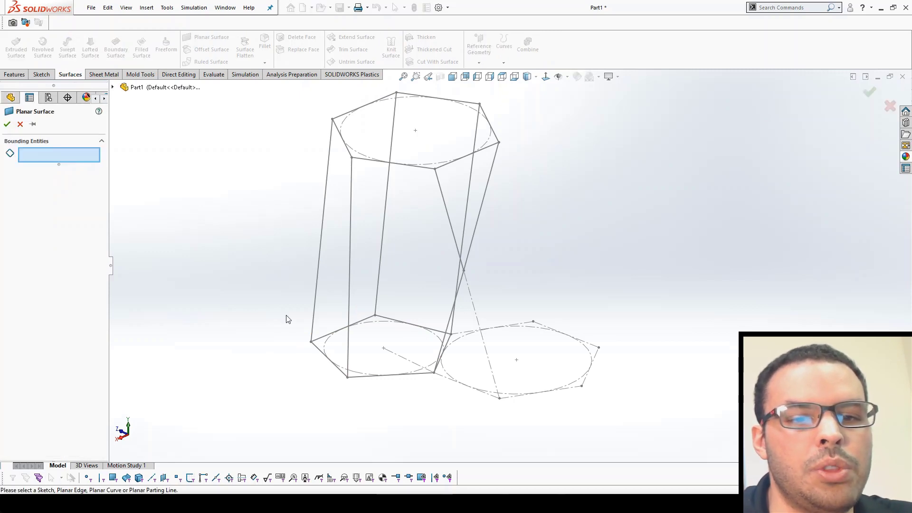
pyautogui.click(333, 369)
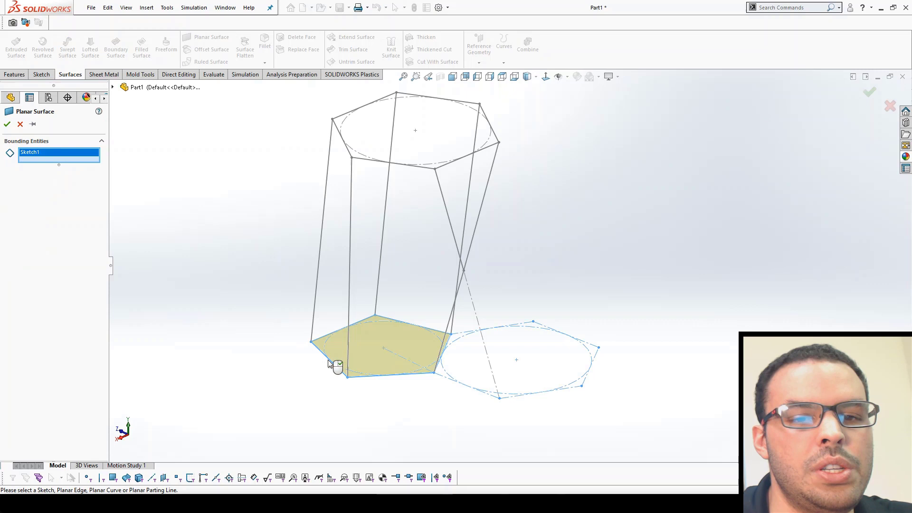
pyautogui.click(7, 124)
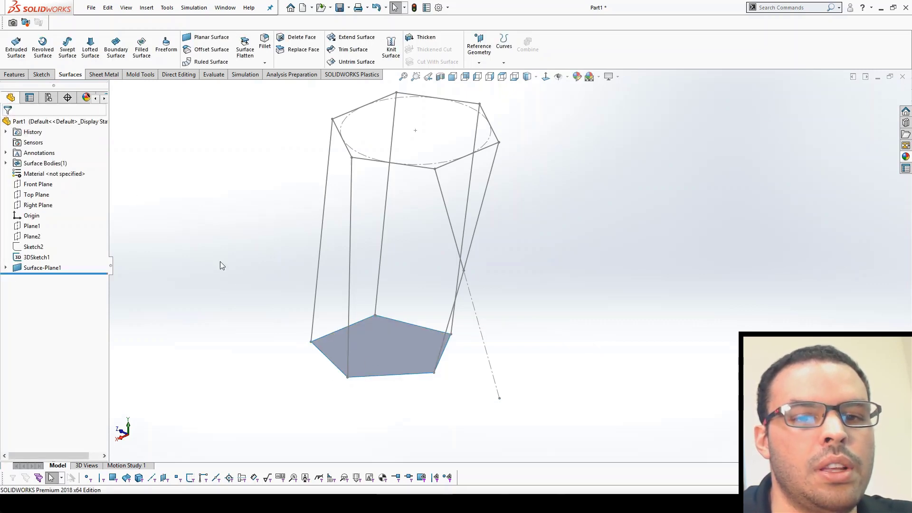
pyautogui.scroll(-3, 461, 163)
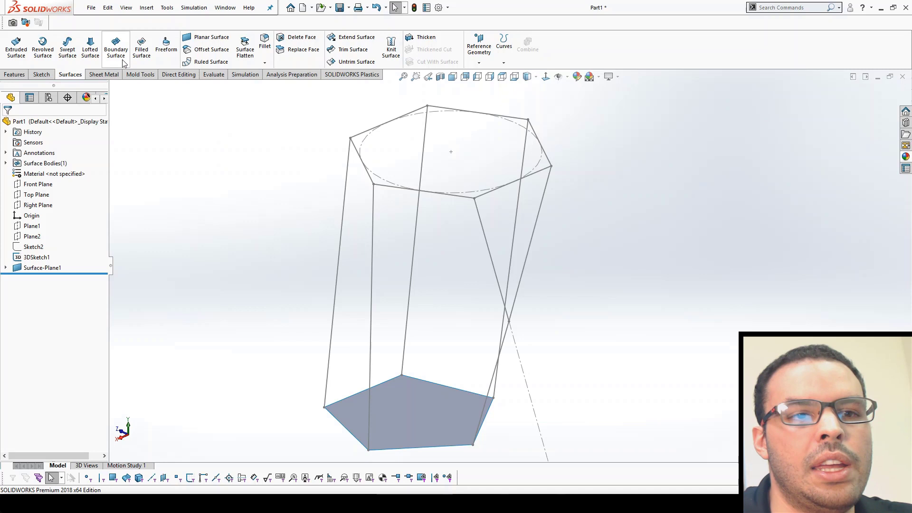
# Start a boundary surface and group three upper hexagon edges as the first-direction profile.
pyautogui.click(116, 46)
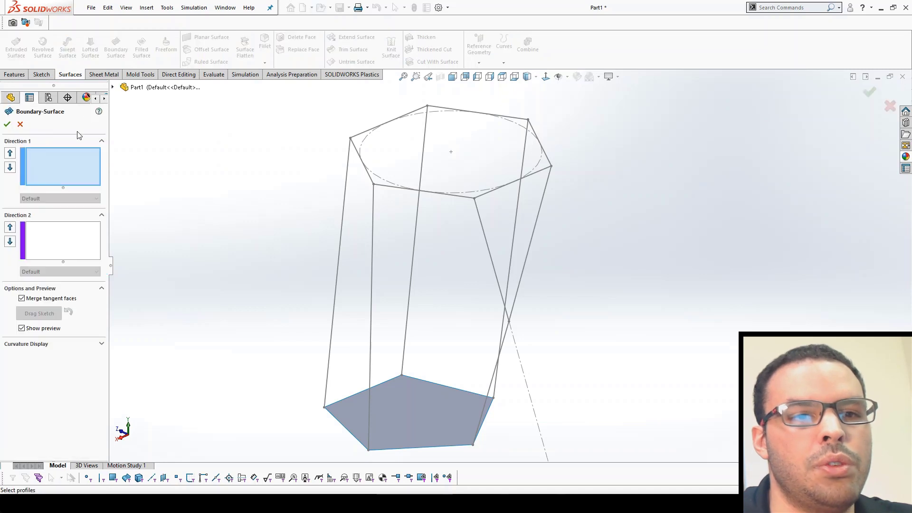
pyautogui.click(77, 170)
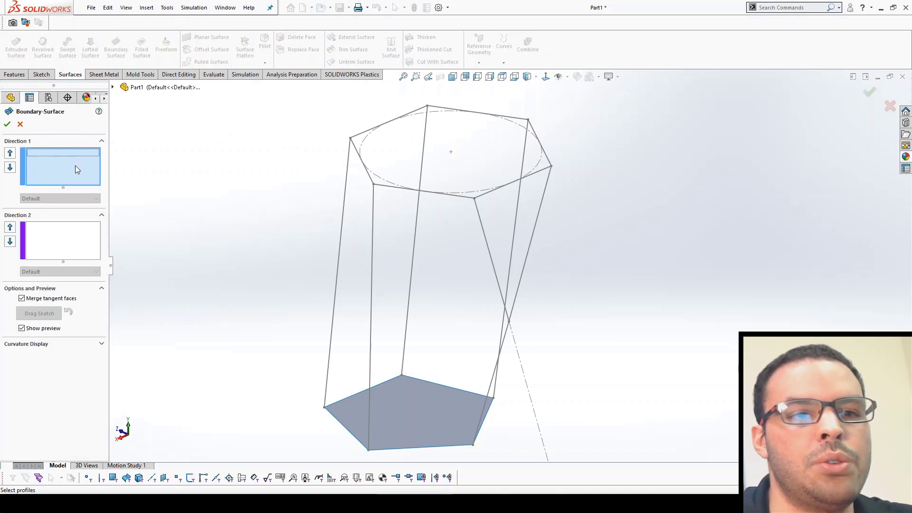
pyautogui.rightClick(256, 164)
pyautogui.click(289, 188)
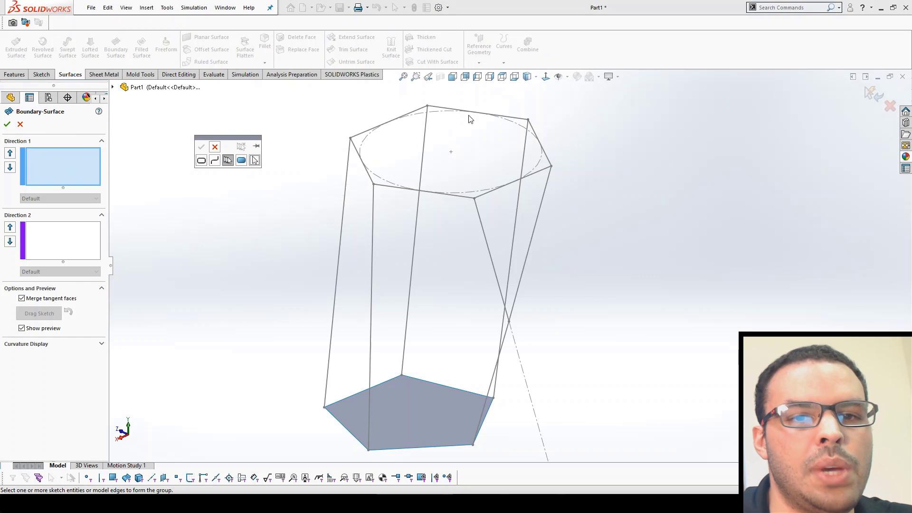
pyautogui.click(436, 108)
pyautogui.click(421, 110)
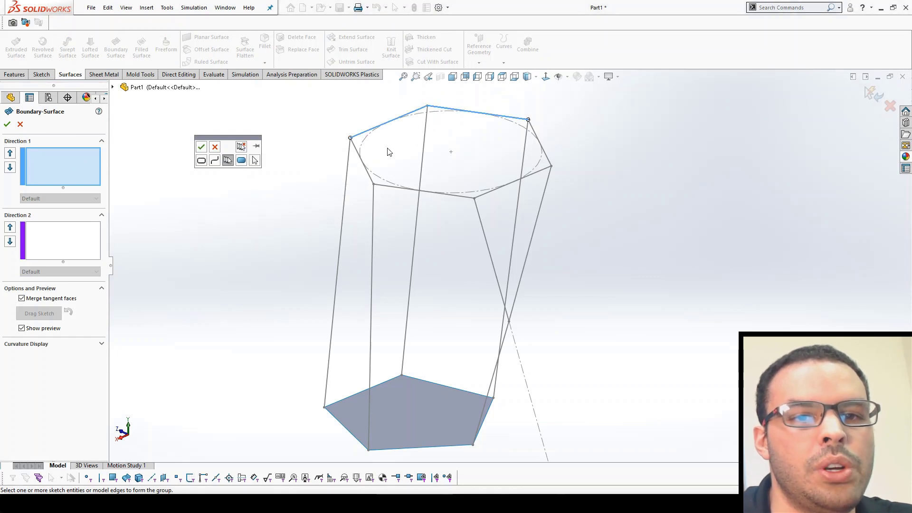
pyautogui.click(357, 155)
pyautogui.rightClick(356, 155)
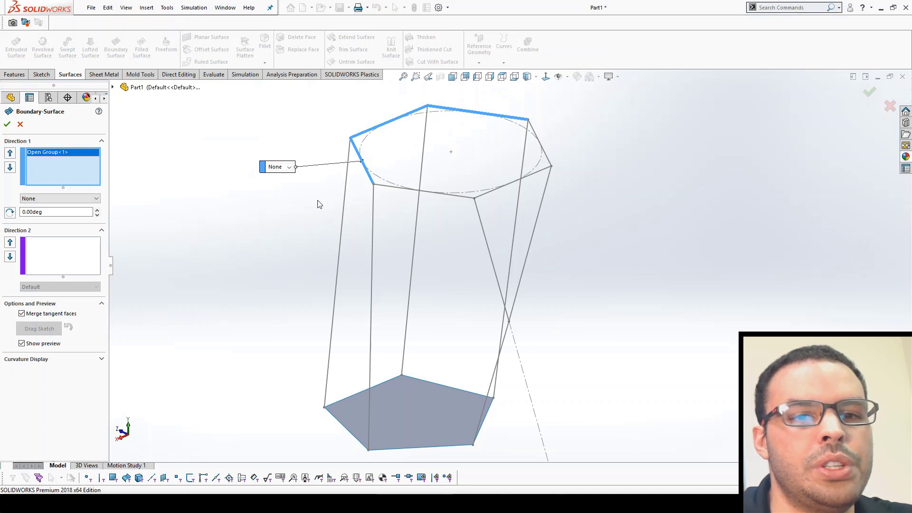
# Group the front and right hexagon edges as the second profile, flip connectors, and accept the flat cap.
pyautogui.rightClick(300, 205)
pyautogui.click(328, 231)
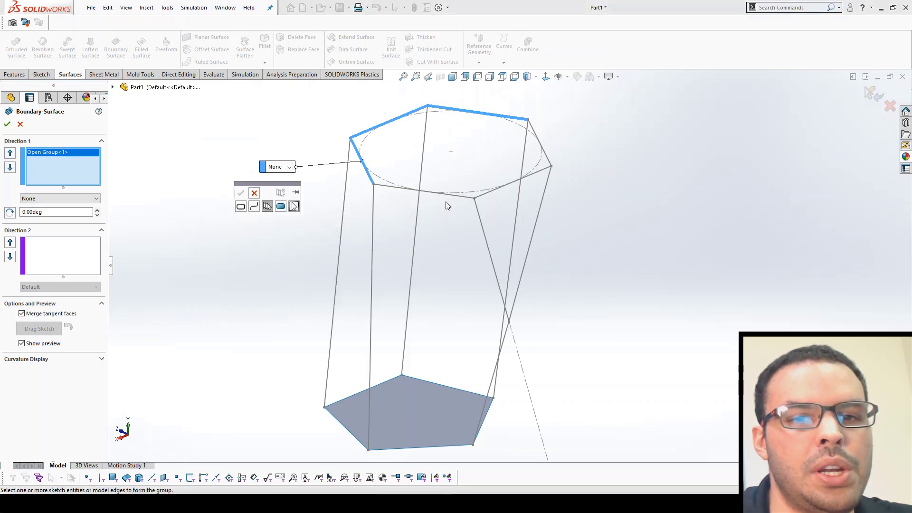
pyautogui.click(455, 199)
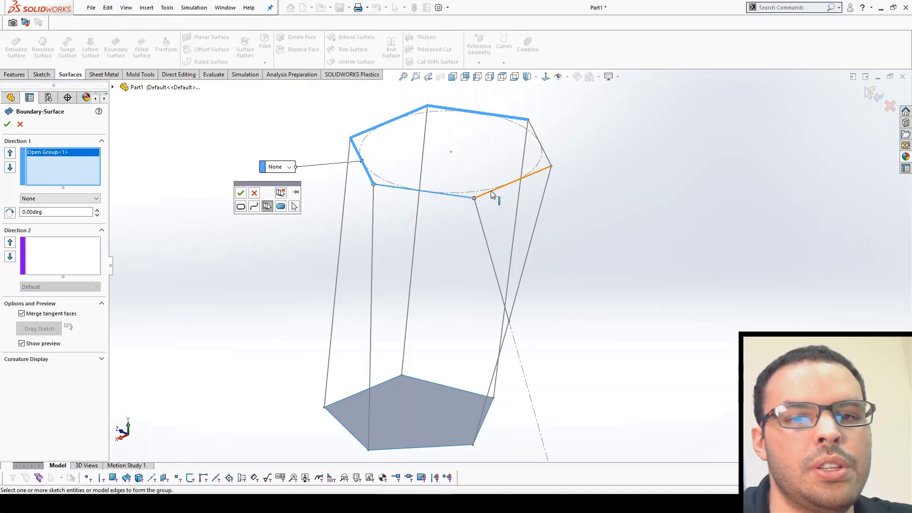
pyautogui.click(549, 159)
pyautogui.click(240, 195)
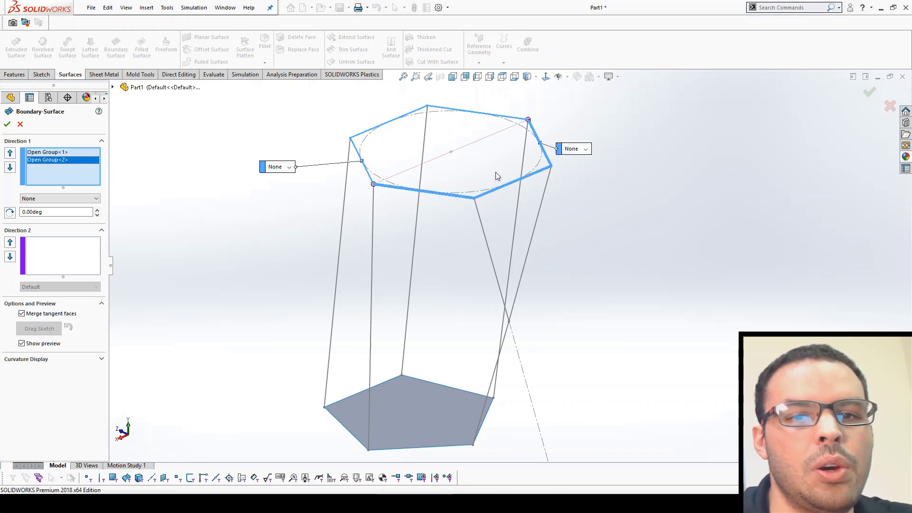
pyautogui.rightClick(506, 187)
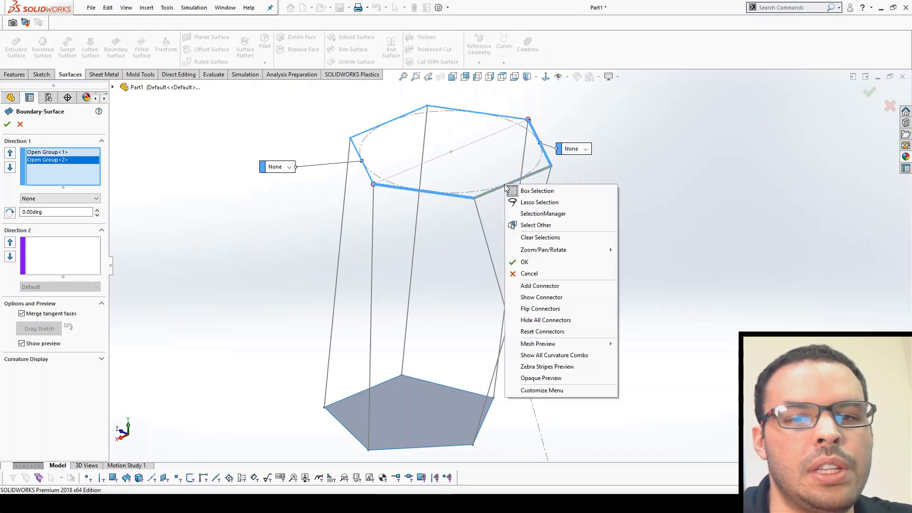
pyautogui.click(547, 310)
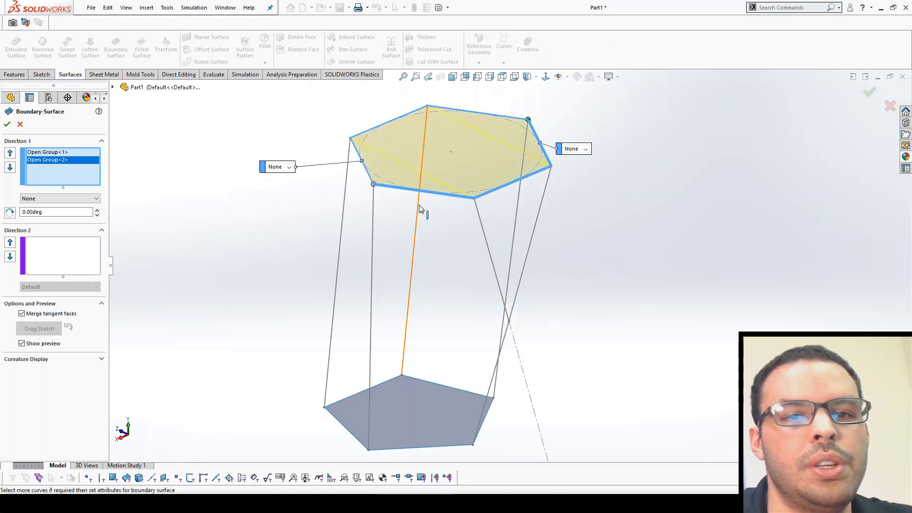
pyautogui.moveTo(423, 206); pyautogui.dragTo(440, 217, button='middle')
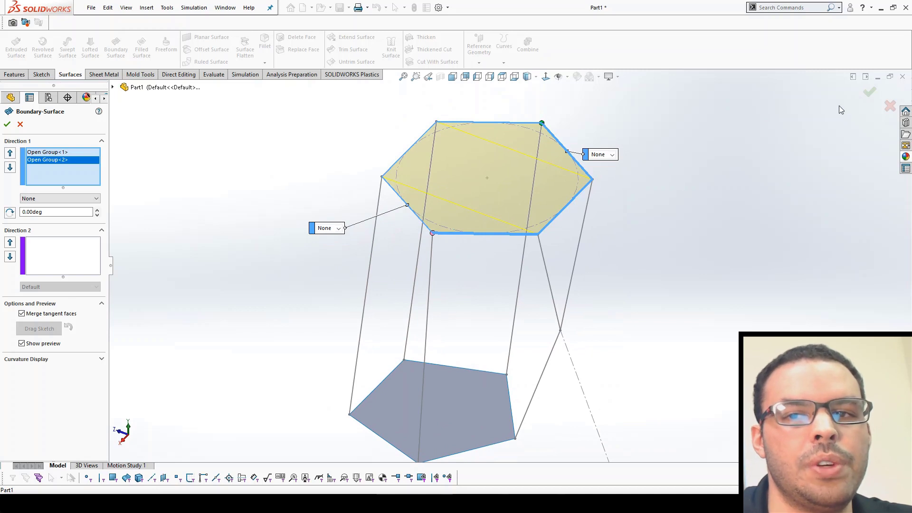
pyautogui.click(871, 92)
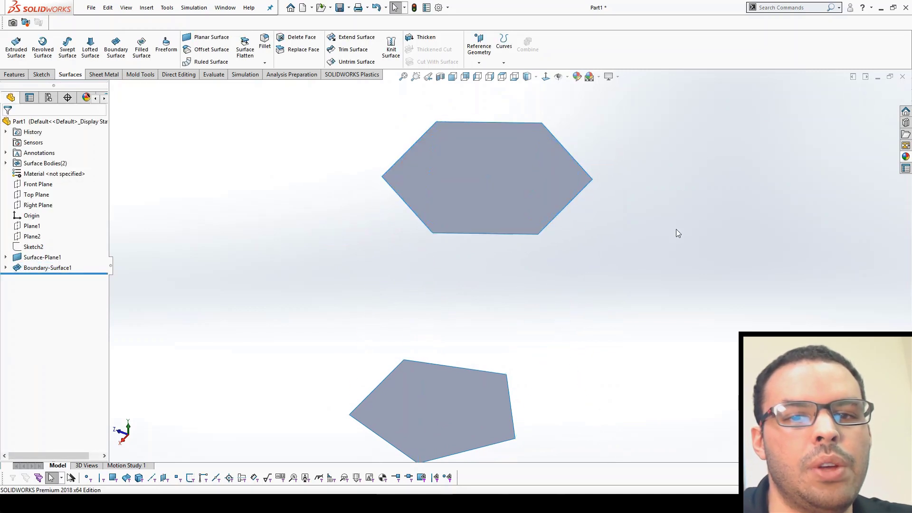
# Show 3DSketch1 under Boundary-Surface1 so the side-edge wireframe reappears, then start another boundary surface.
pyautogui.moveTo(538, 153); pyautogui.dragTo(475, 190, button='middle')
pyautogui.click(444, 182)
pyautogui.press('Escape')
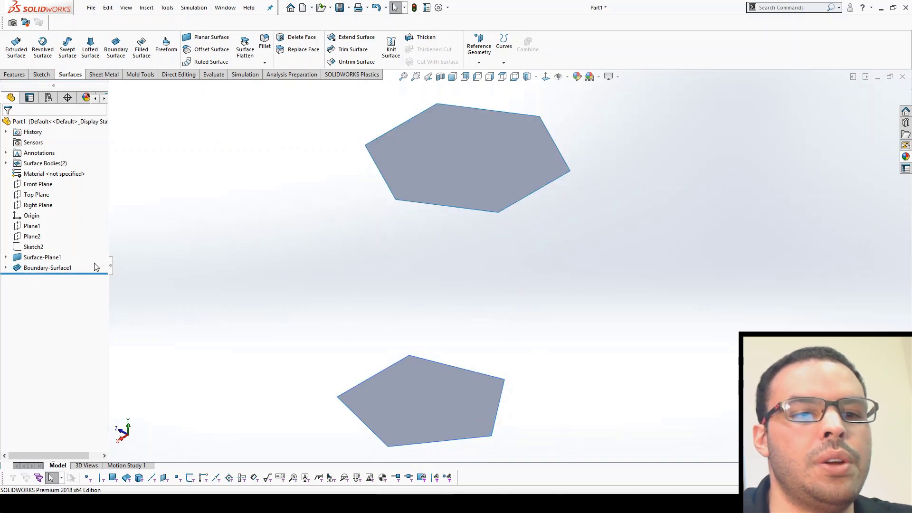
pyautogui.click(6, 268)
pyautogui.click(45, 278)
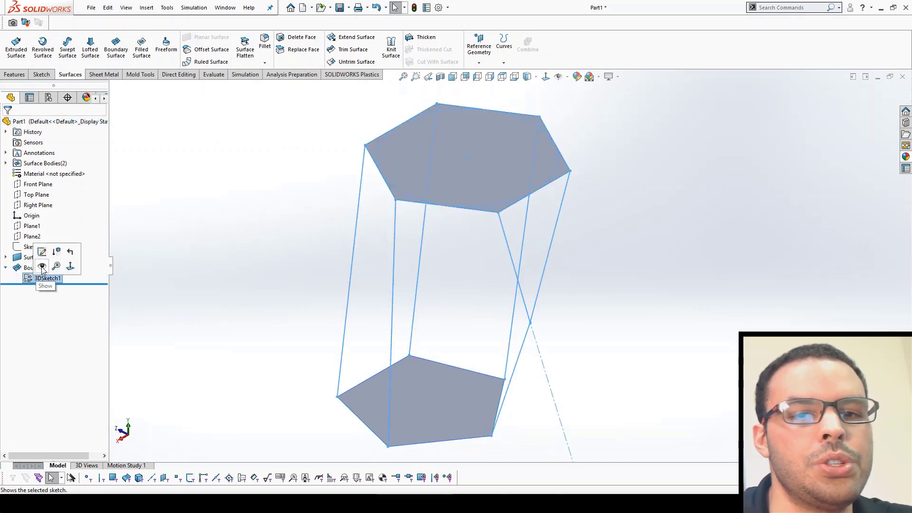
pyautogui.moveTo(180, 284); pyautogui.dragTo(461, 248, button='middle')
pyautogui.scroll(-2, 427, 141)
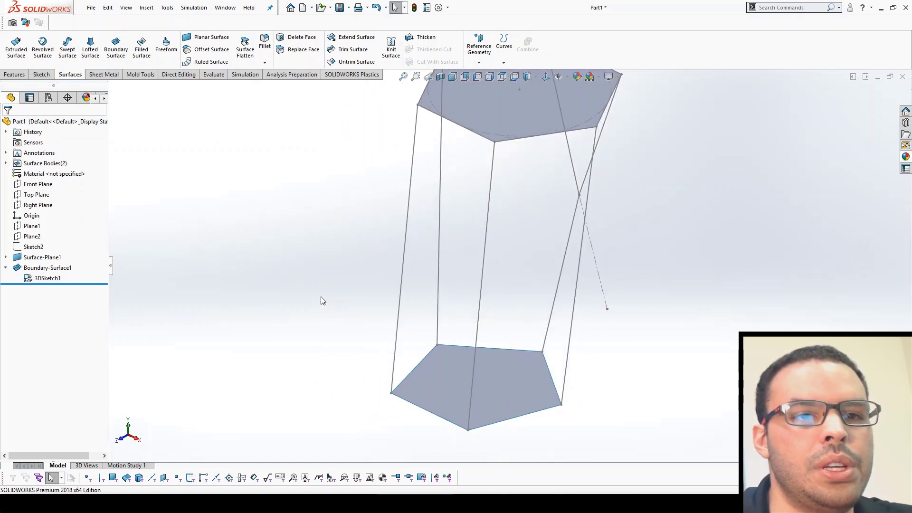
pyautogui.click(116, 45)
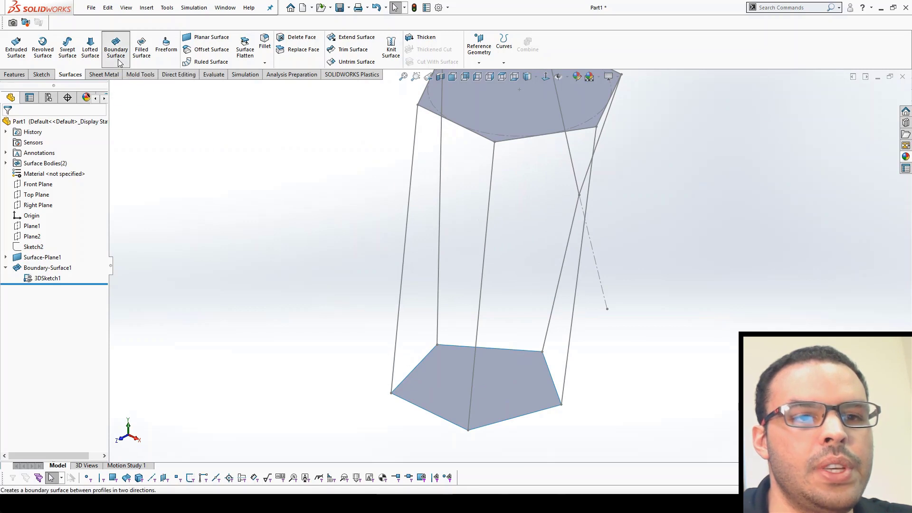
# Create Boundary-Surface2 as a side face spanning the left and middle vertical edges.
pyautogui.click(418, 143)
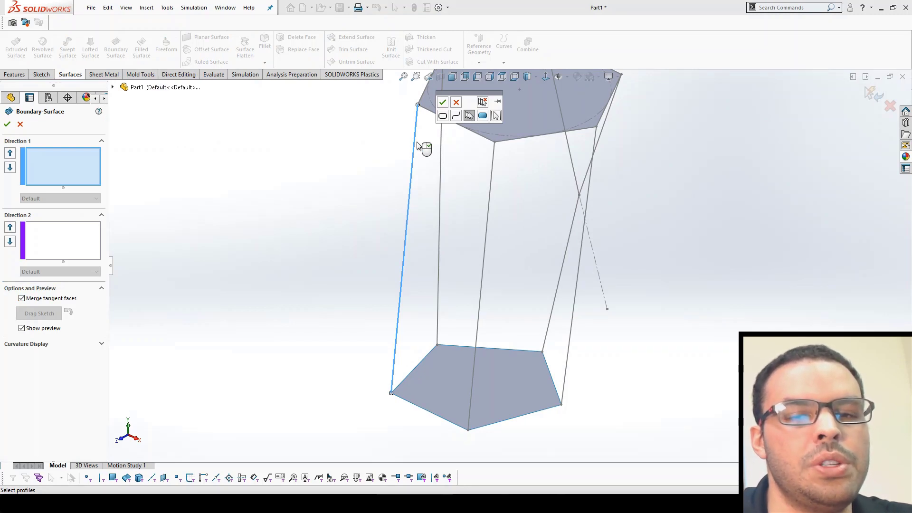
pyautogui.click(444, 106)
pyautogui.click(493, 188)
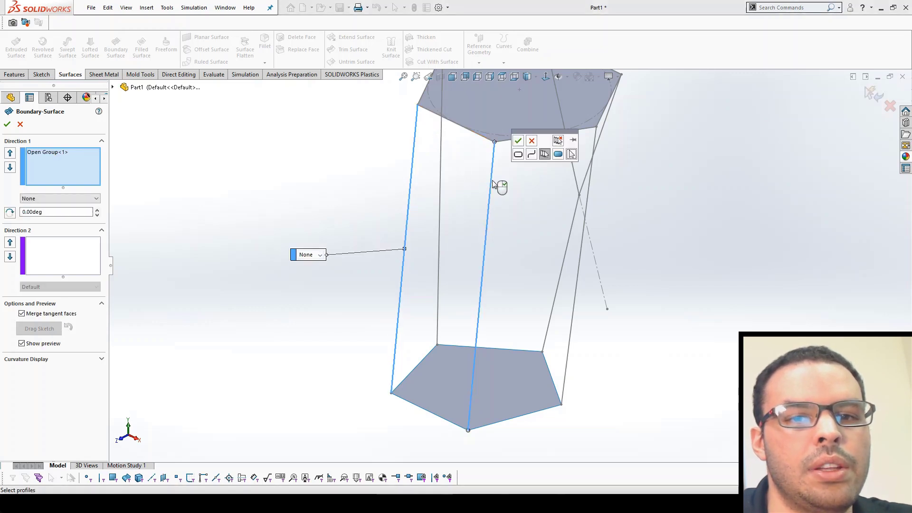
pyautogui.click(518, 140)
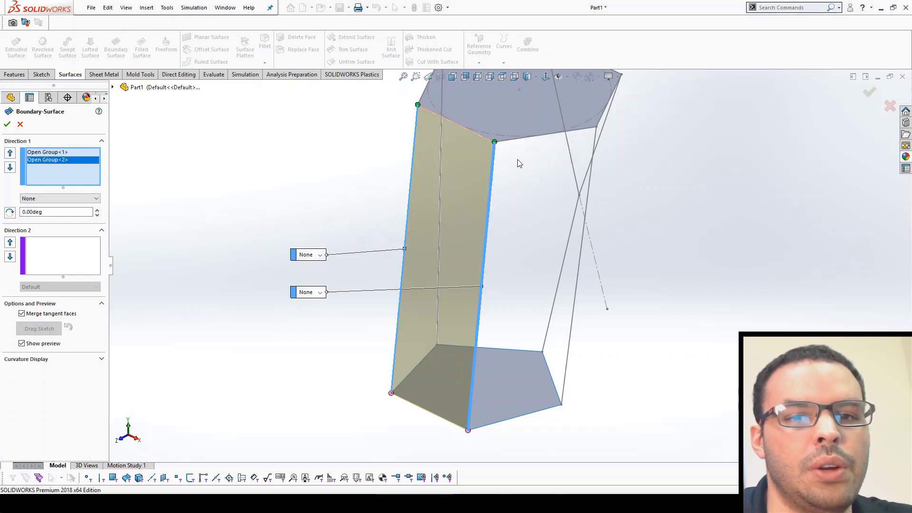
pyautogui.rightClick(520, 220)
pyautogui.click(540, 284)
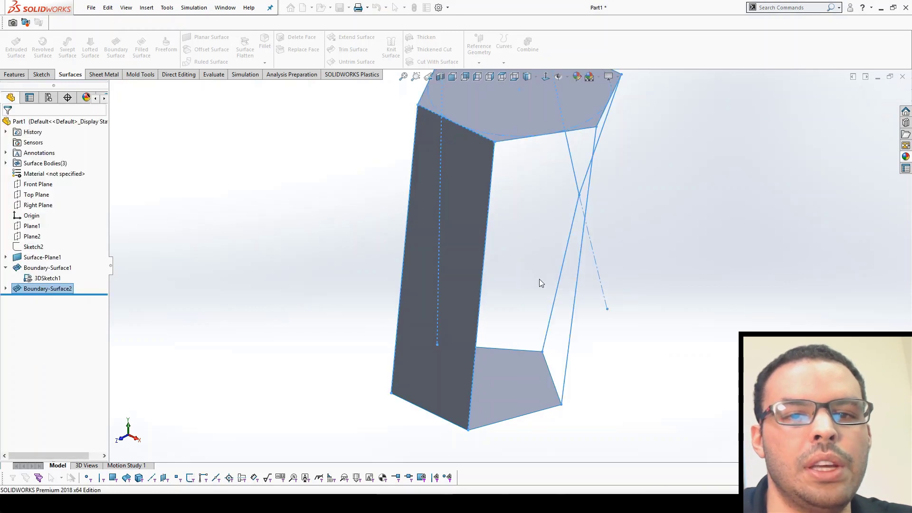
pyautogui.moveTo(540, 283); pyautogui.dragTo(440, 259, button='middle')
pyautogui.click(440, 259)
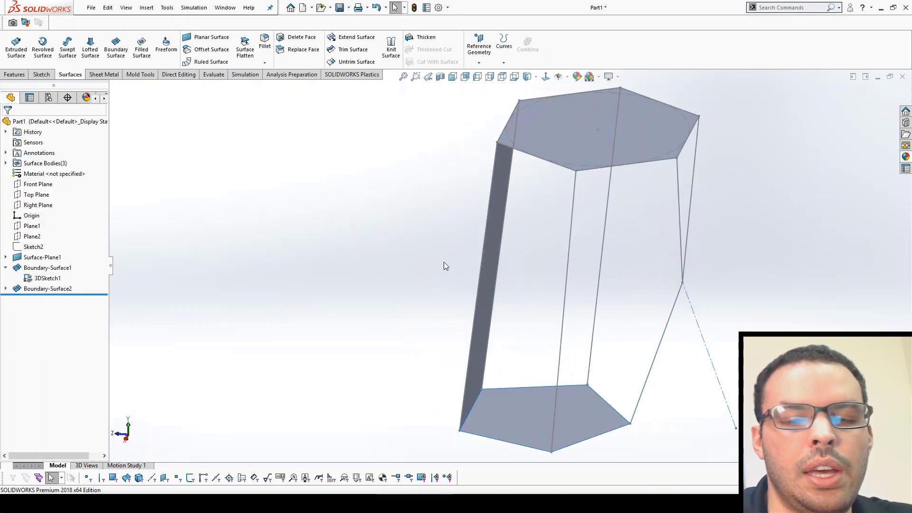
# Create Boundary-Surface3 as a side face between the next pair of vertical edges.
pyautogui.press('Return')
pyautogui.moveTo(463, 274); pyautogui.dragTo(501, 277, button='middle')
pyautogui.click(522, 237)
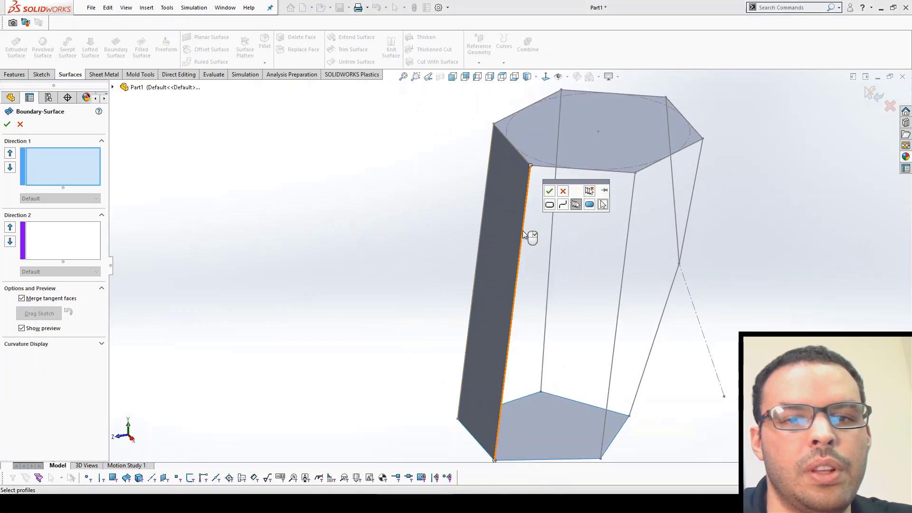
pyautogui.click(550, 191)
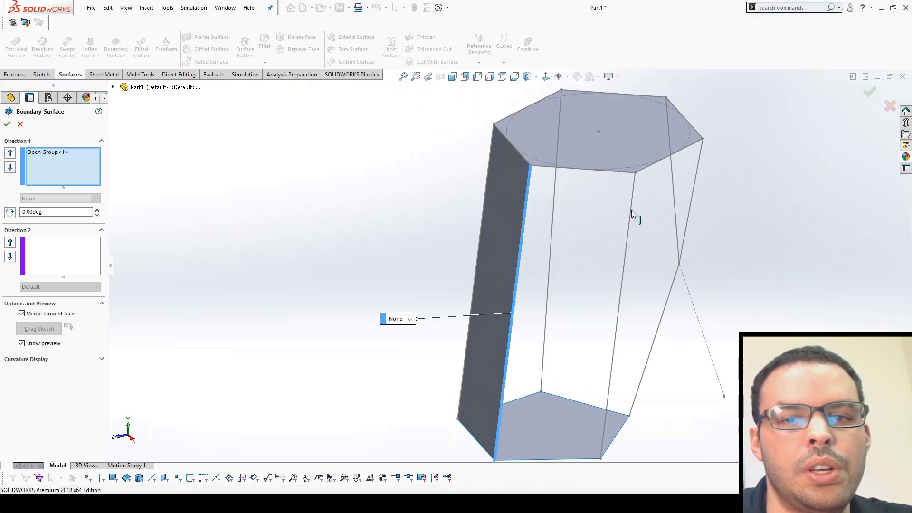
pyautogui.click(631, 211)
pyautogui.rightClick(632, 215)
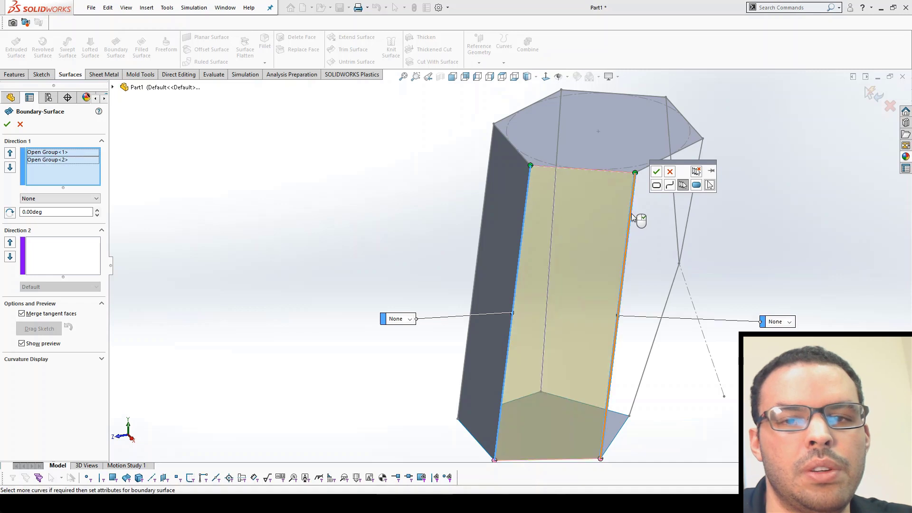
pyautogui.rightClick(632, 218)
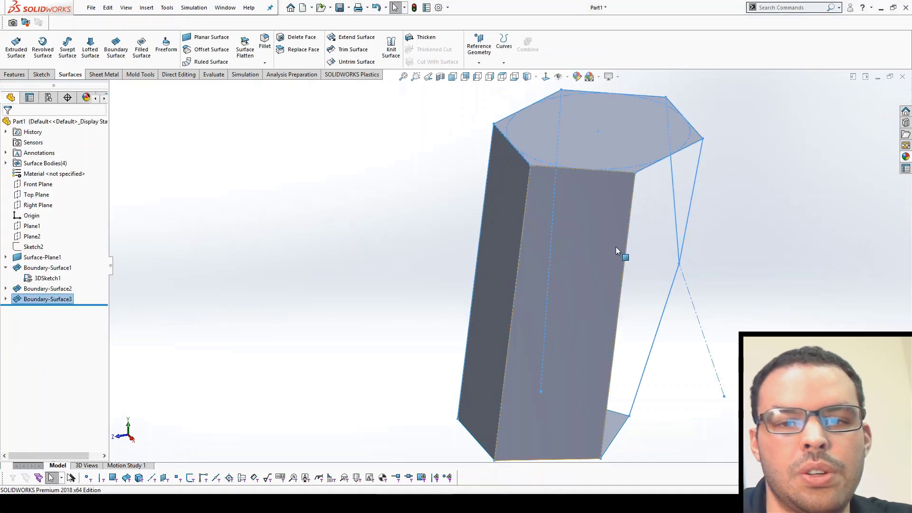
# Create Boundary-Surface4 as a side face between two opposite edges on the open side.
pyautogui.moveTo(616, 250); pyautogui.dragTo(573, 248, button='middle')
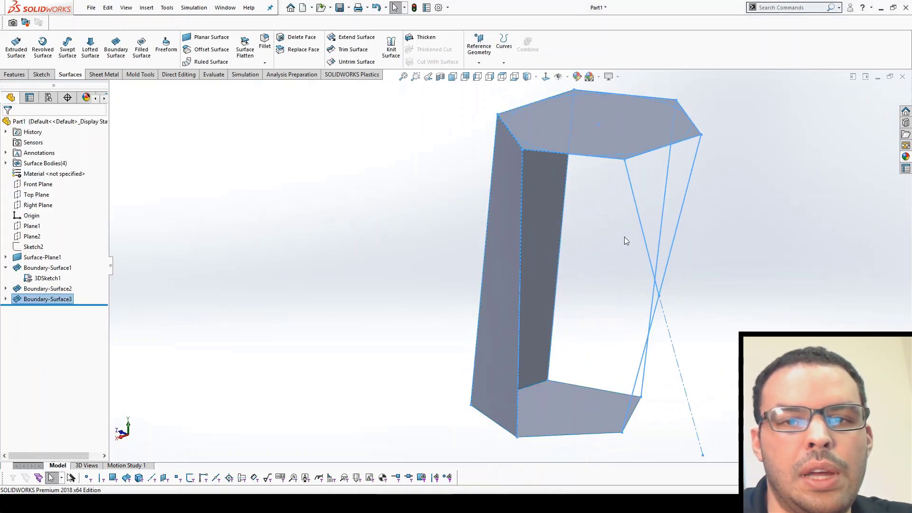
pyautogui.moveTo(658, 235); pyautogui.dragTo(505, 217, button='middle')
pyautogui.moveTo(589, 241); pyautogui.dragTo(562, 215, button='middle')
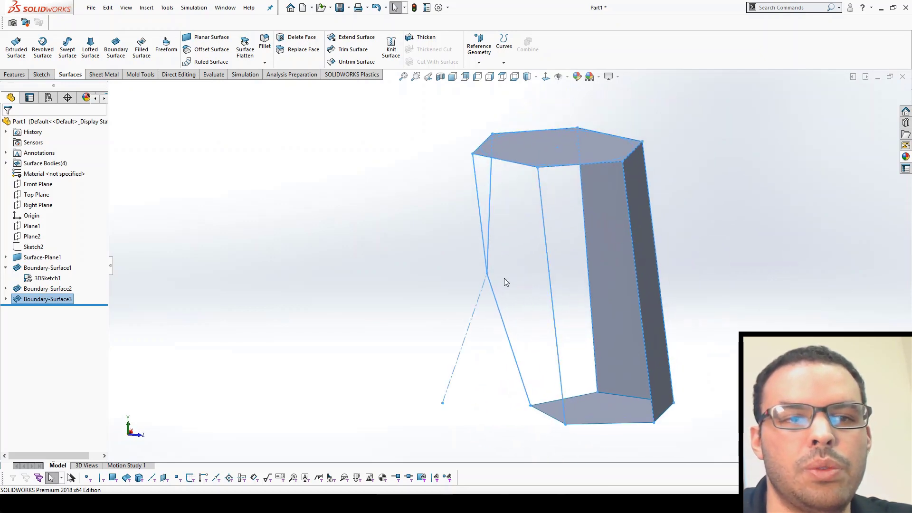
pyautogui.press('Return')
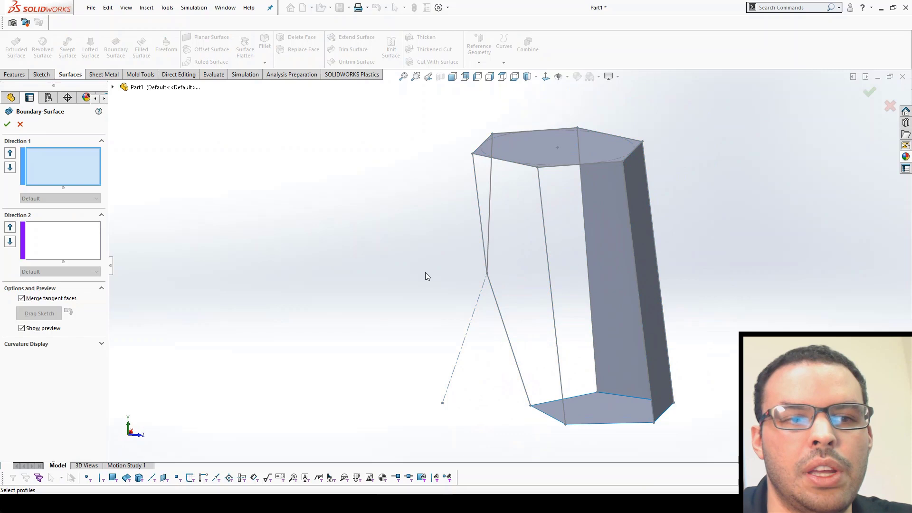
pyautogui.click(544, 207)
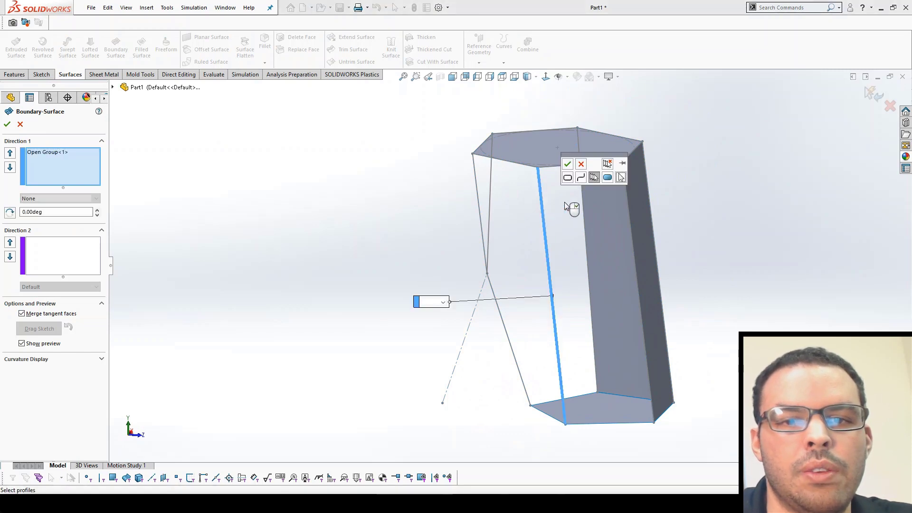
pyautogui.click(626, 198)
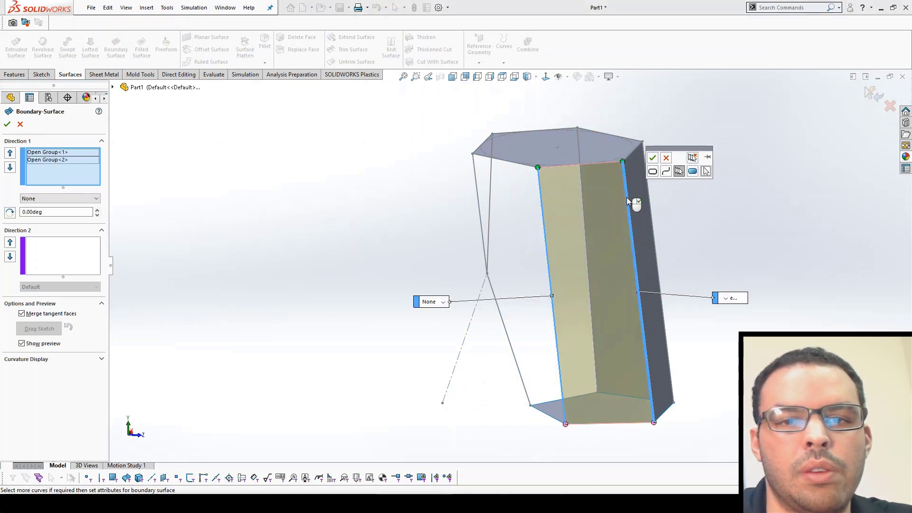
pyautogui.rightClick(686, 198)
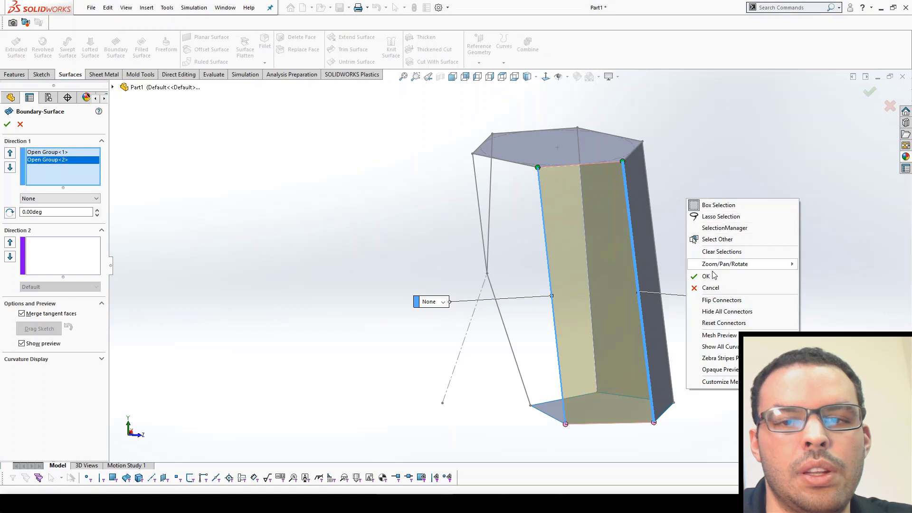
pyautogui.click(707, 277)
pyautogui.moveTo(711, 279); pyautogui.dragTo(675, 253, button='middle')
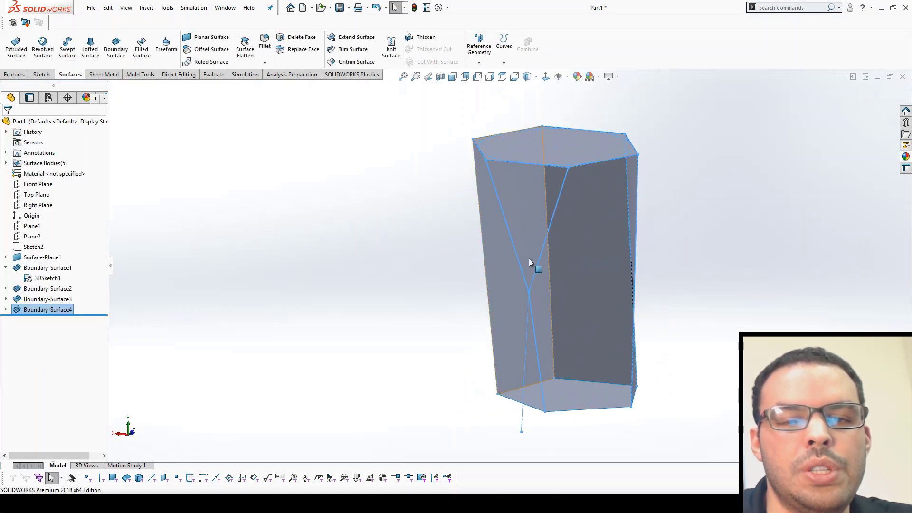
# Open Filled Surface and cancel it, leaving the five surface bodies unchanged.
pyautogui.click(713, 287)
pyautogui.moveTo(713, 287)
pyautogui.mouseDown(button='middle')
pyautogui.moveTo(768, 297)
pyautogui.moveTo(694, 305)
pyautogui.moveTo(708, 297)
pyautogui.mouseUp(button='middle')
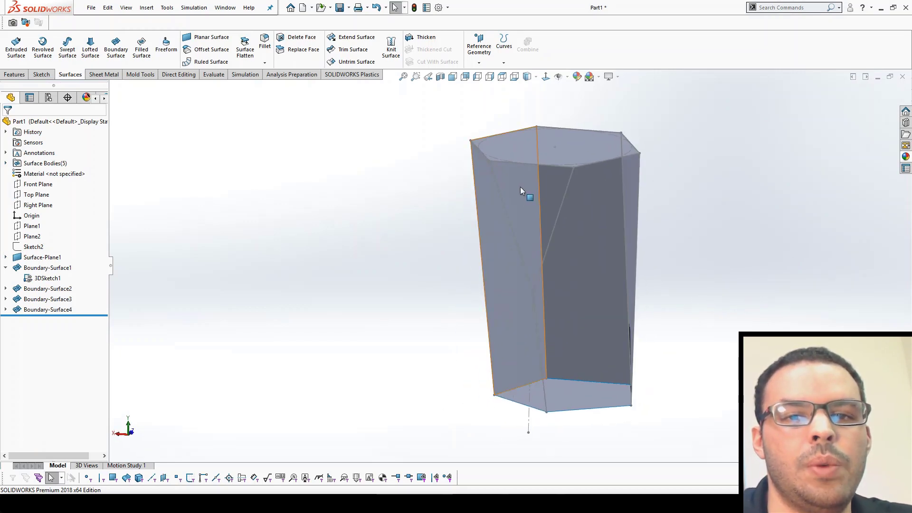
pyautogui.click(142, 52)
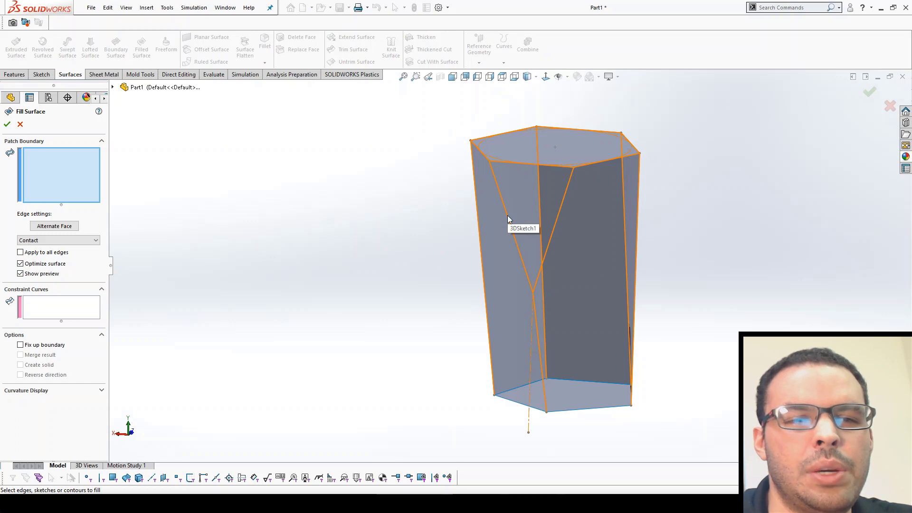
pyautogui.click(20, 124)
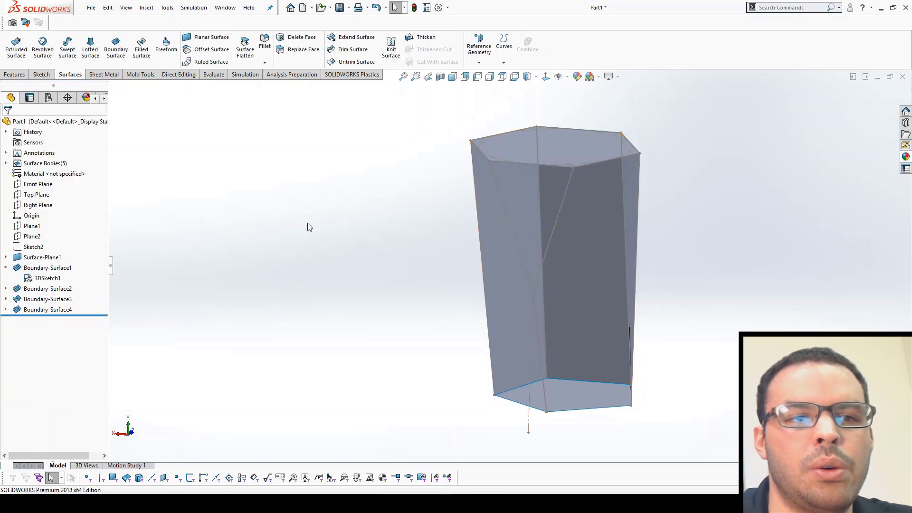
# Create 3DSketch2 by converting the V-shaped lines of 3DSketch1, then exit the sketch.
pyautogui.click(41, 75)
pyautogui.click(12, 62)
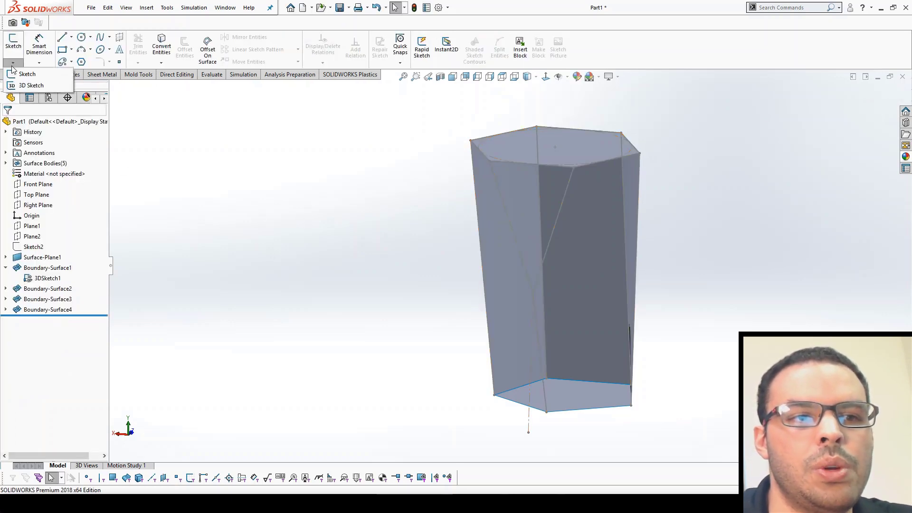
pyautogui.click(26, 86)
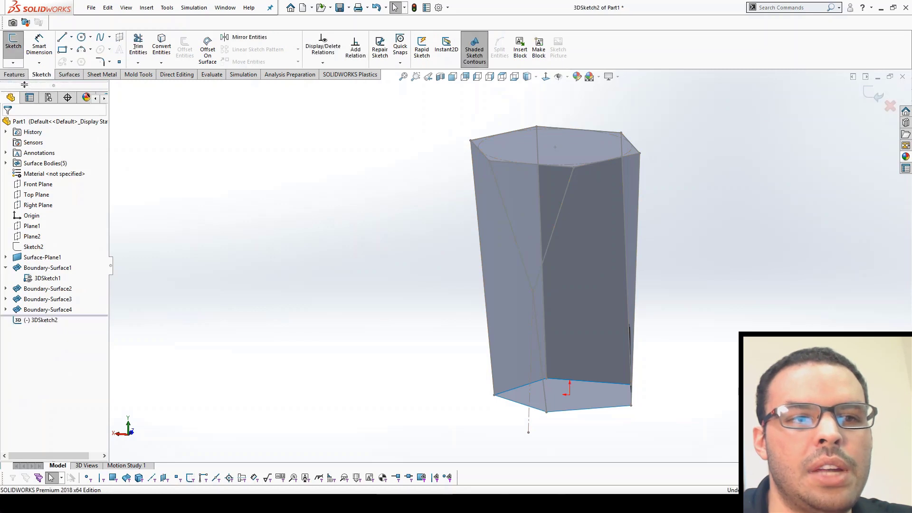
pyautogui.click(518, 244)
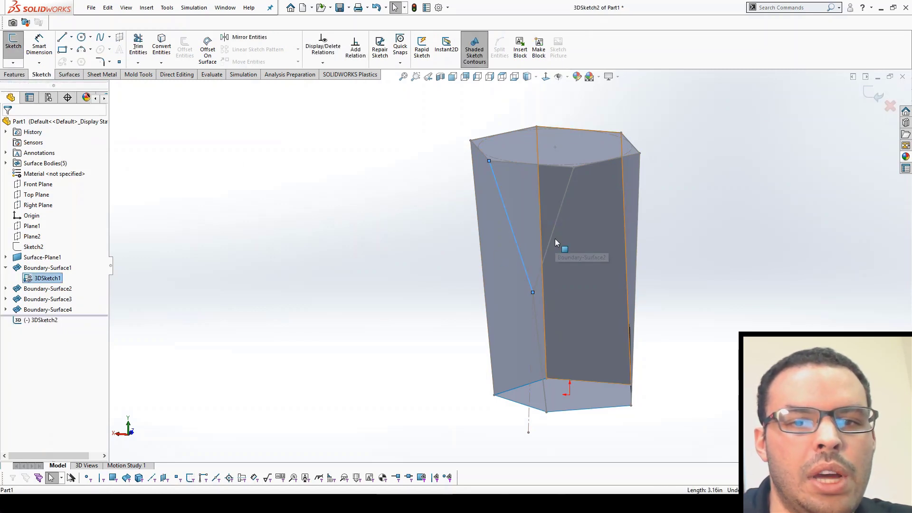
pyautogui.click(166, 56)
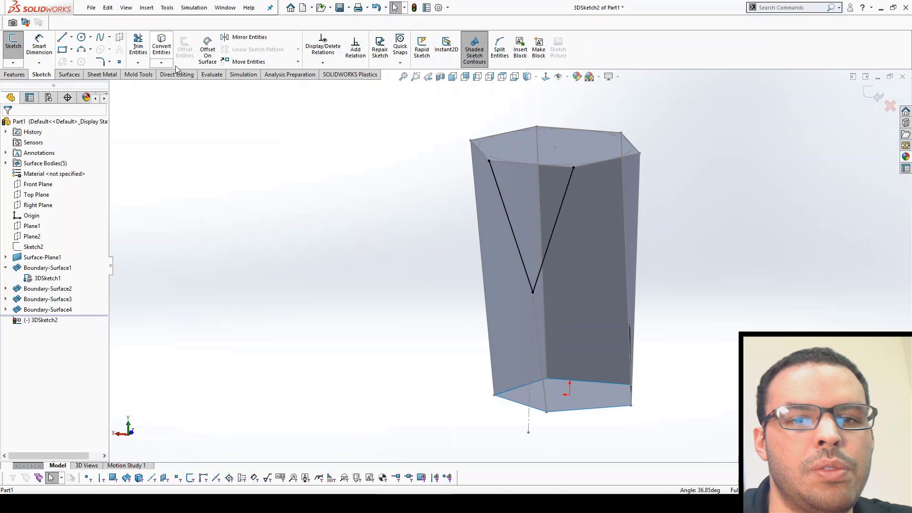
pyautogui.click(873, 94)
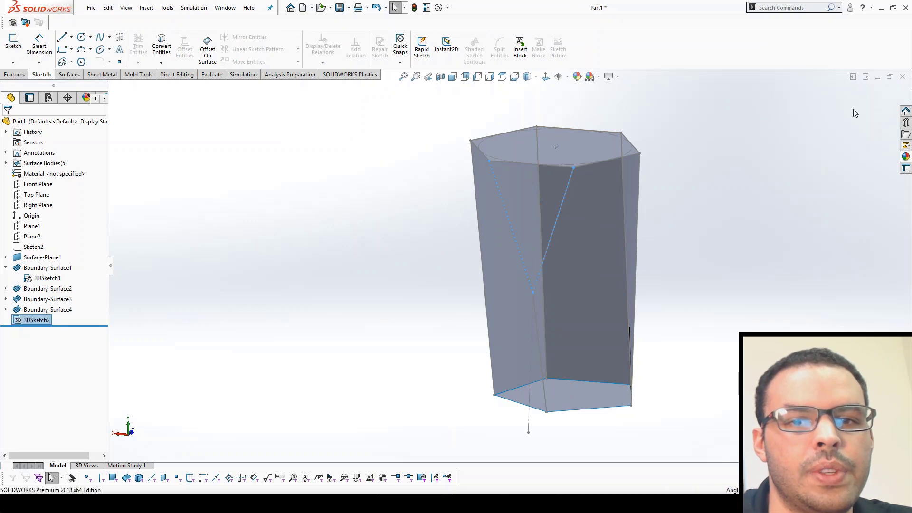
# Create Surface-Fill1 bounded by 3DSketch2 and the top edge to patch the triangular opening.
pyautogui.click(70, 75)
pyautogui.click(142, 47)
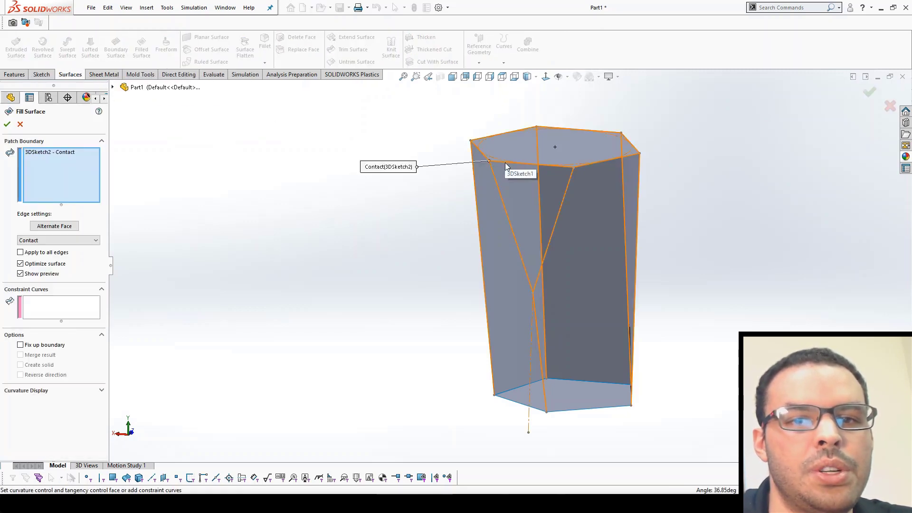
pyautogui.click(560, 76)
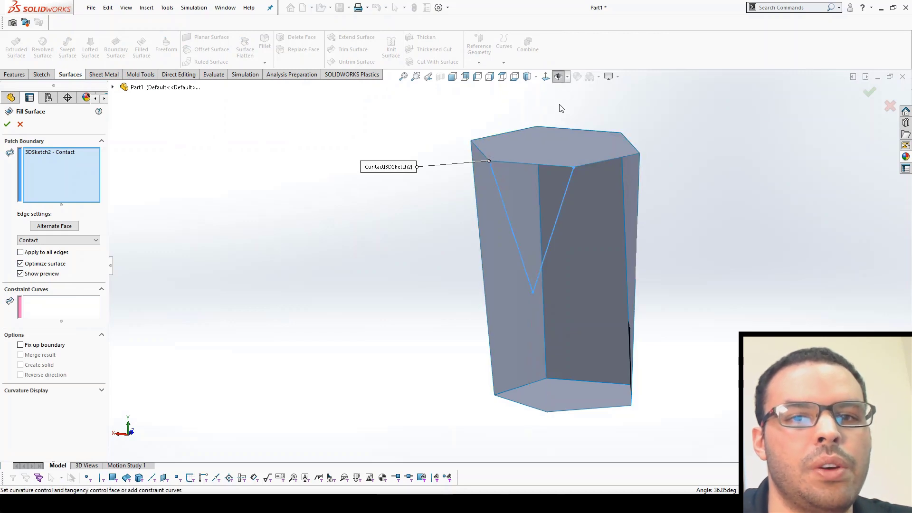
pyautogui.click(523, 162)
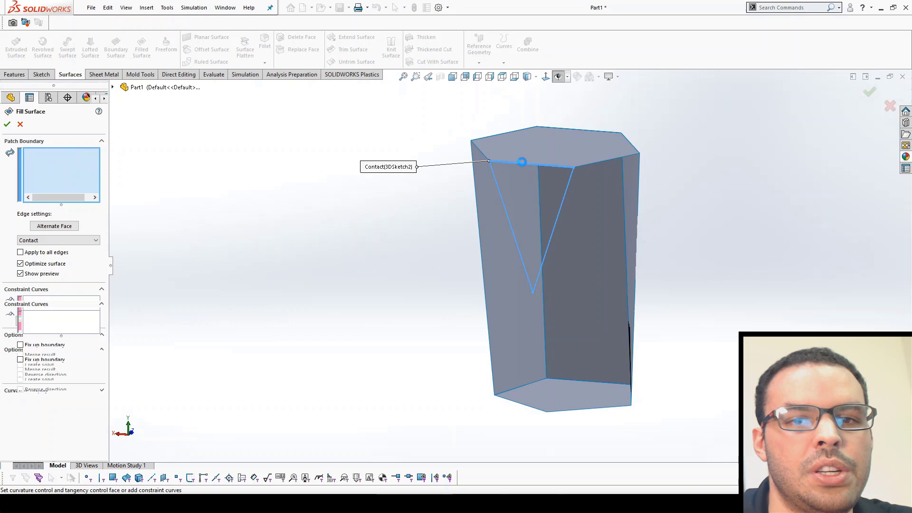
pyautogui.rightClick(522, 162)
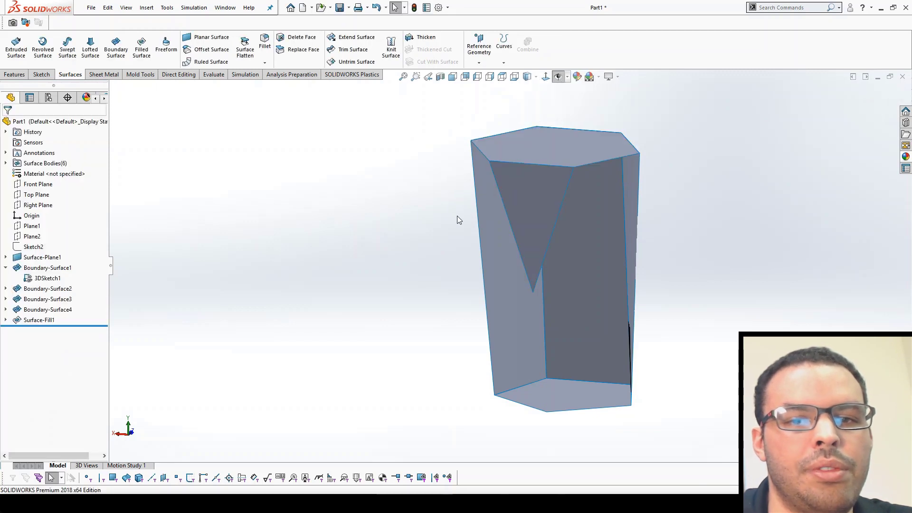
pyautogui.moveTo(445, 282); pyautogui.dragTo(398, 292, button='middle')
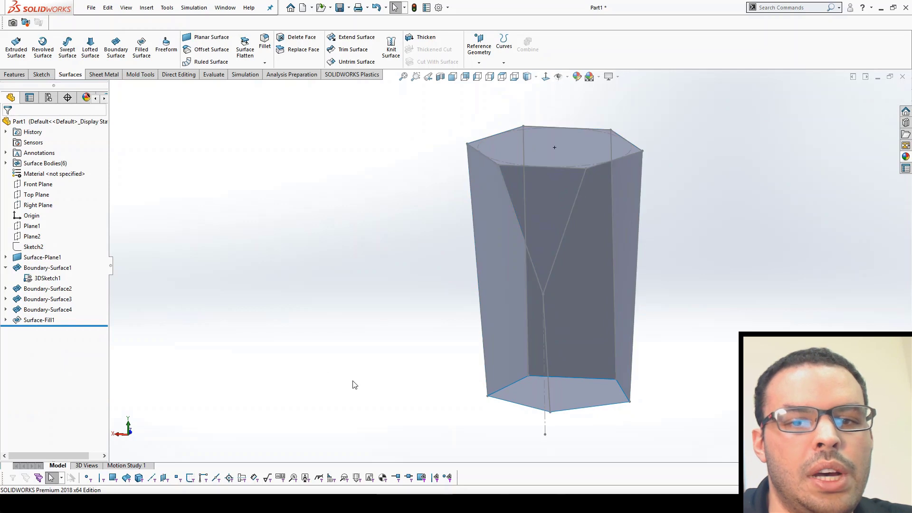
# Create 3DSketch3 by converting the diagonal line of 3DSketch1.
pyautogui.moveTo(353, 383); pyautogui.dragTo(581, 372, button='middle')
pyautogui.click(583, 370)
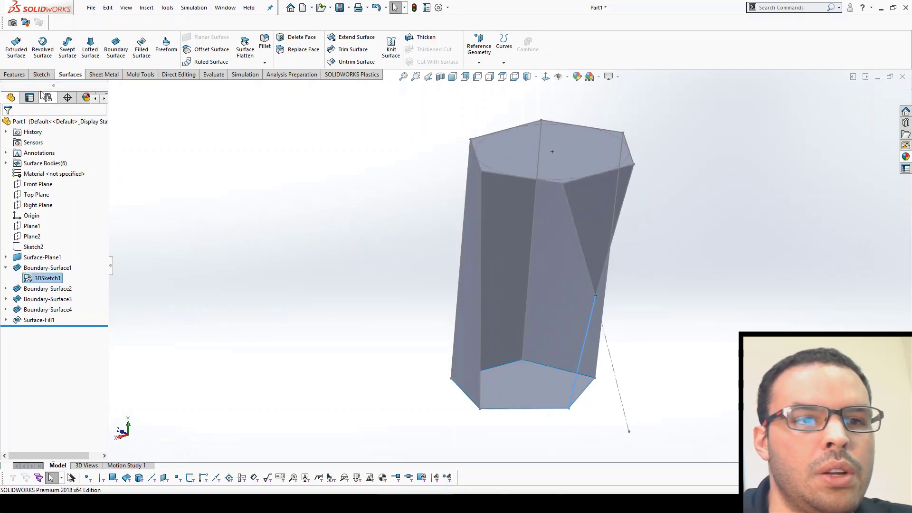
pyautogui.click(41, 74)
pyautogui.click(12, 62)
pyautogui.click(29, 85)
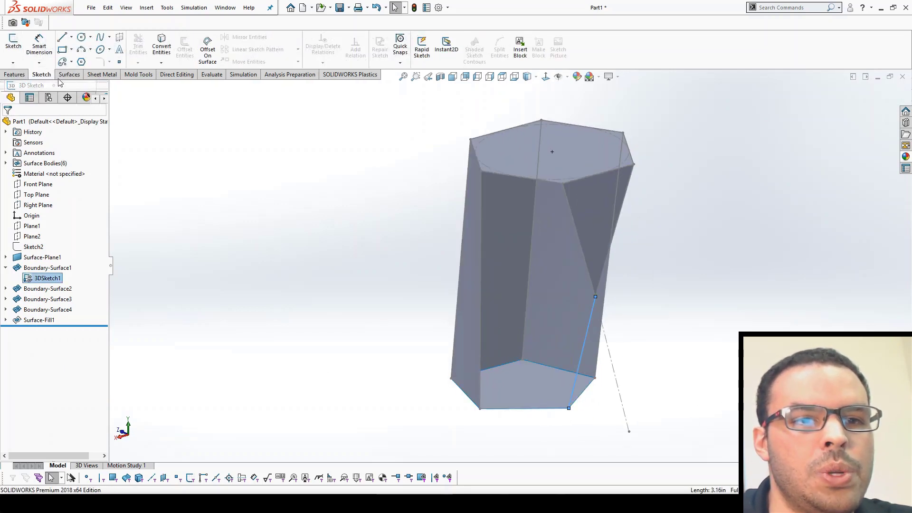
pyautogui.click(873, 92)
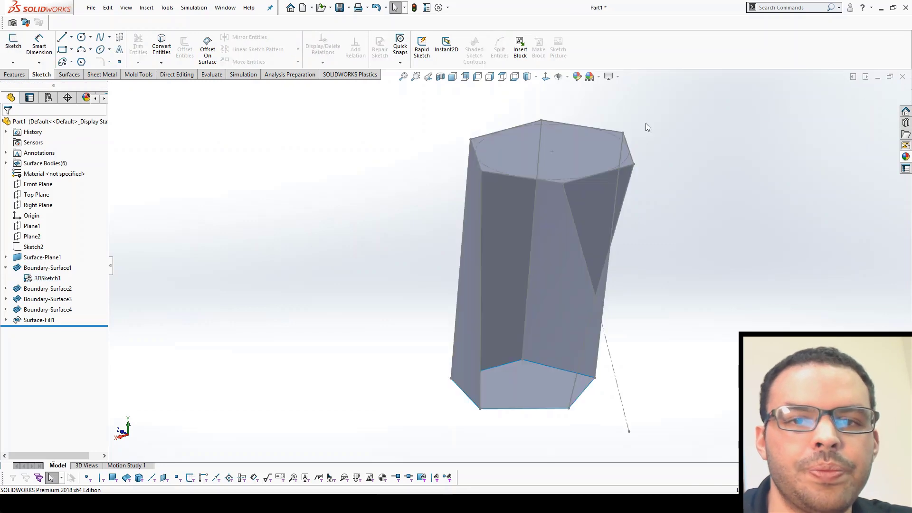
pyautogui.click(13, 62)
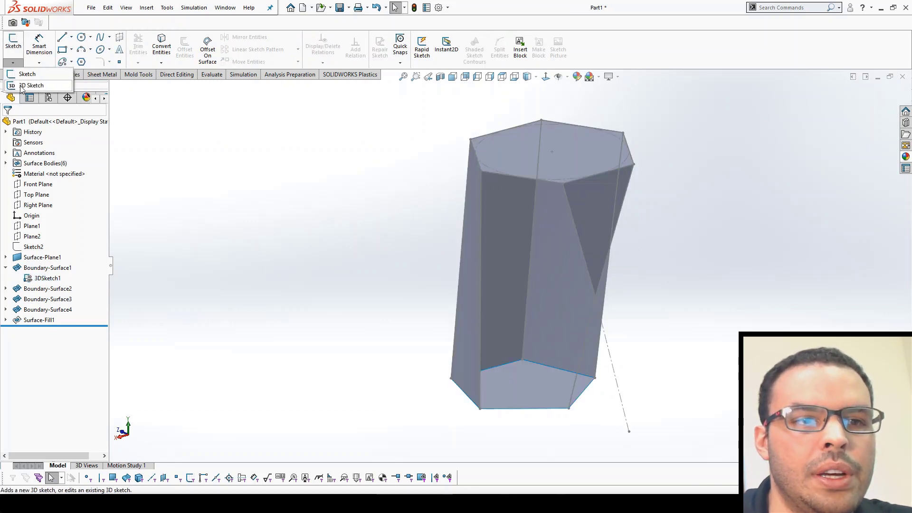
pyautogui.click(28, 85)
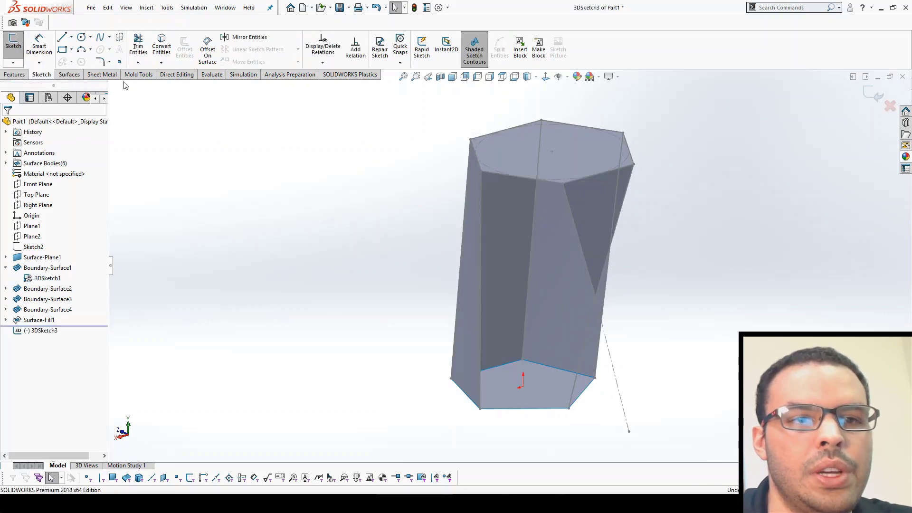
pyautogui.click(585, 340)
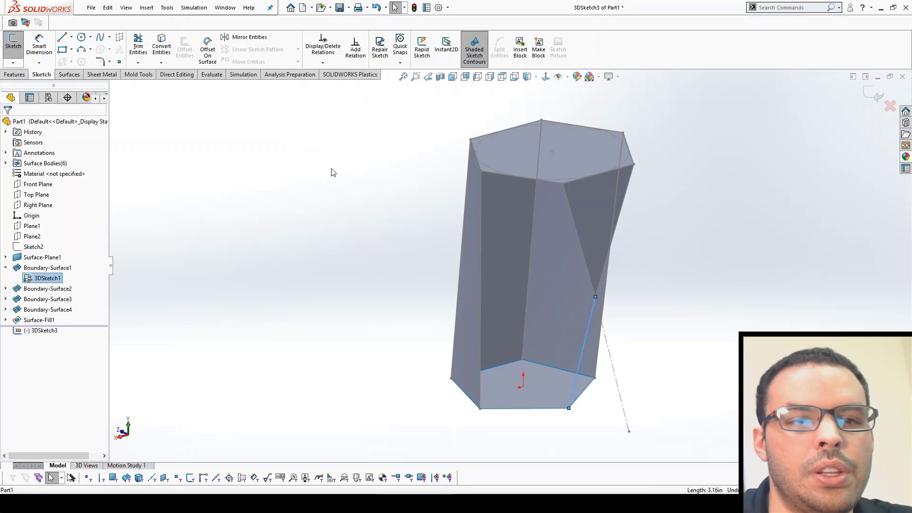
pyautogui.click(161, 49)
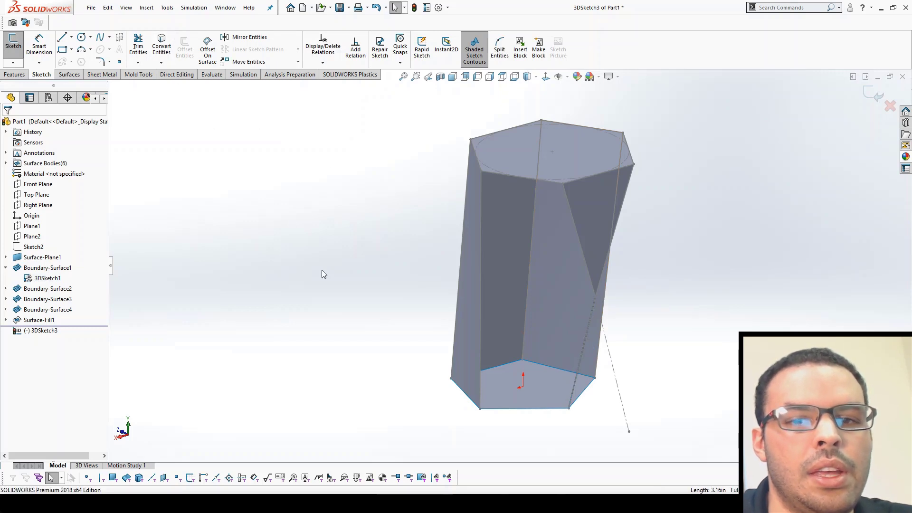
pyautogui.click(873, 94)
# Create Surface-Fill2 bounded by 3DSketch3 plus the bottom, left, top front and right edges.
pyautogui.moveTo(757, 258); pyautogui.dragTo(619, 298, button='middle')
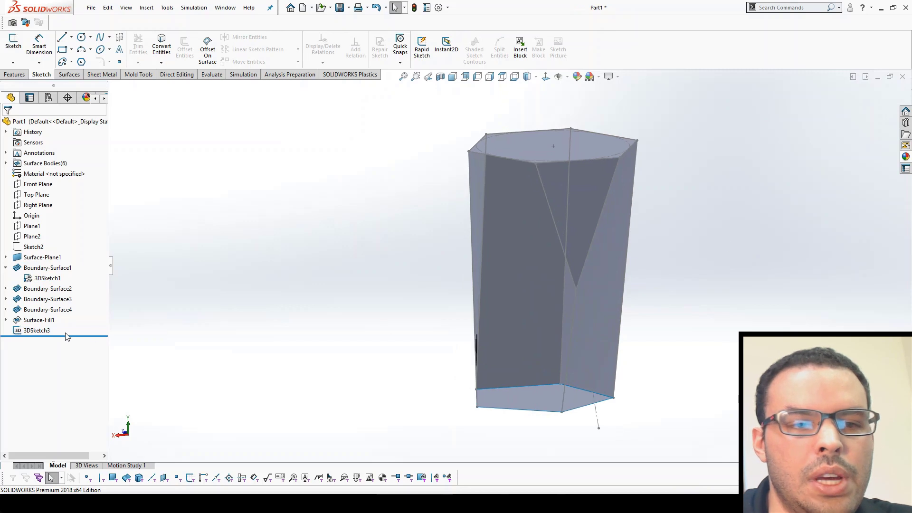
pyautogui.click(40, 331)
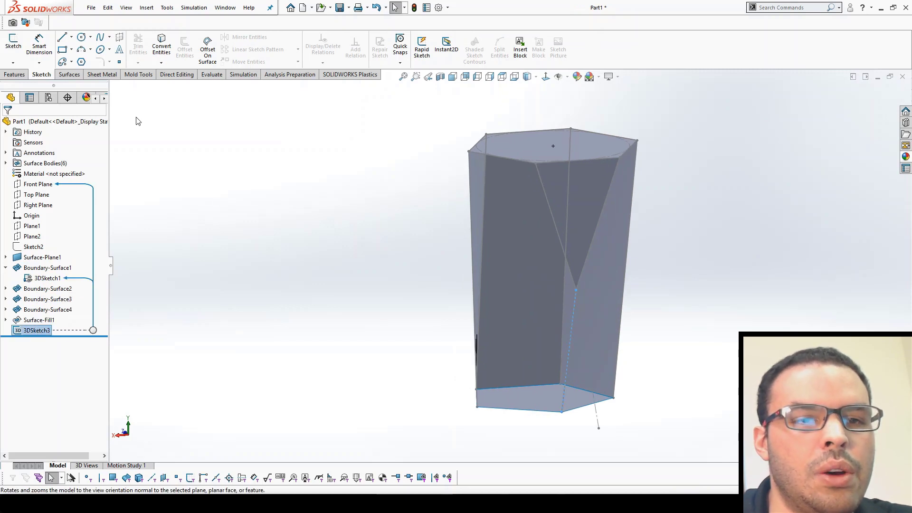
pyautogui.click(69, 74)
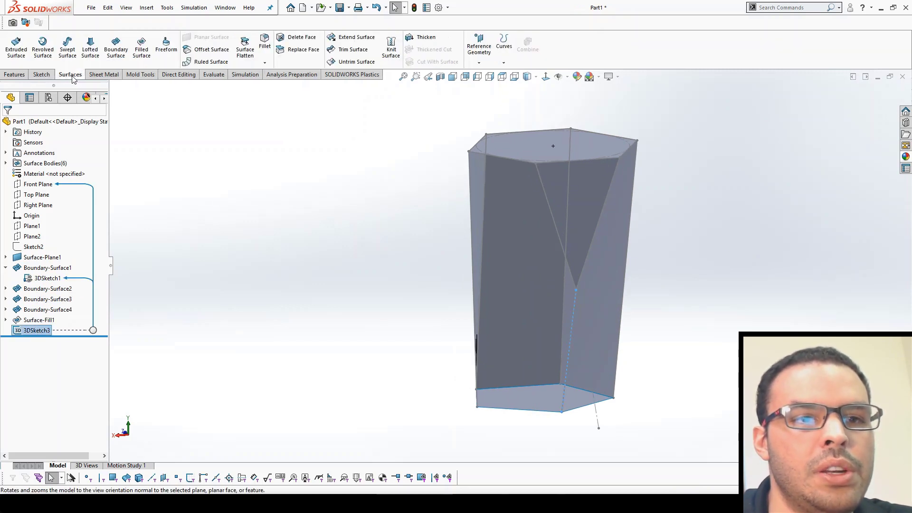
pyautogui.click(142, 48)
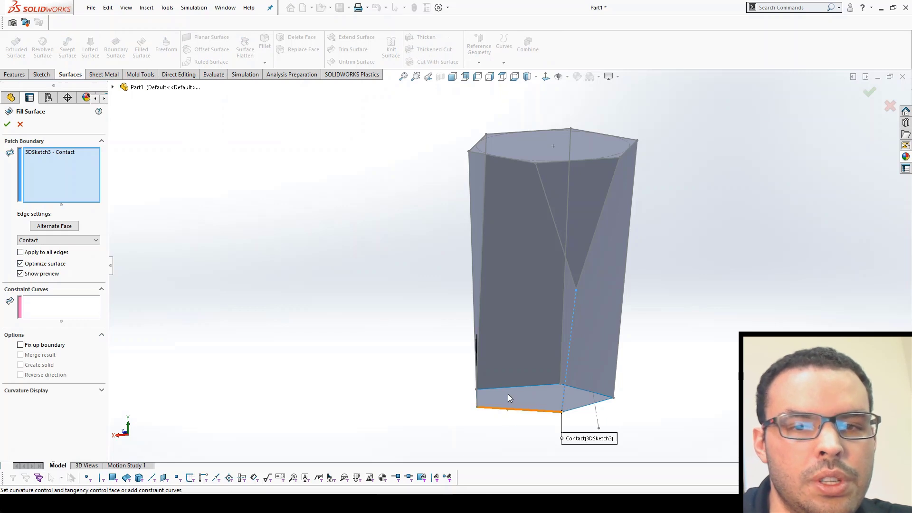
pyautogui.click(558, 76)
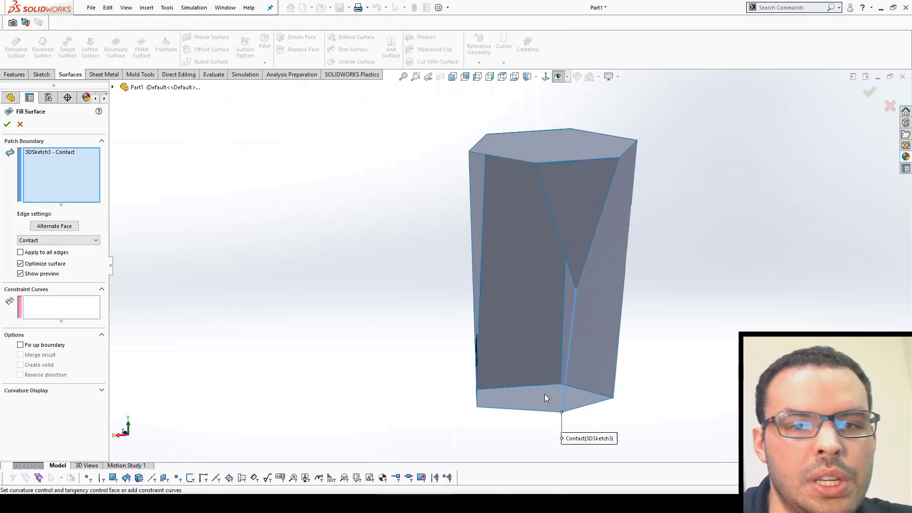
pyautogui.click(527, 415)
pyautogui.click(490, 241)
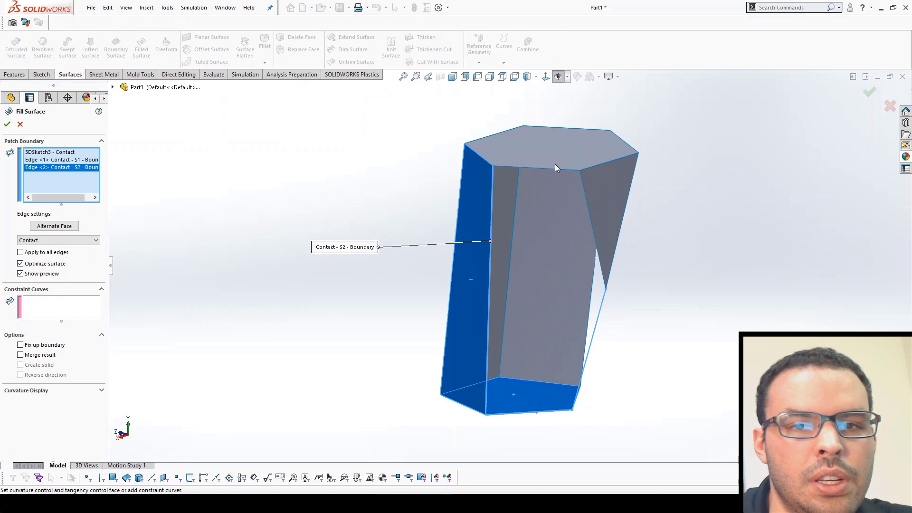
pyautogui.click(558, 170)
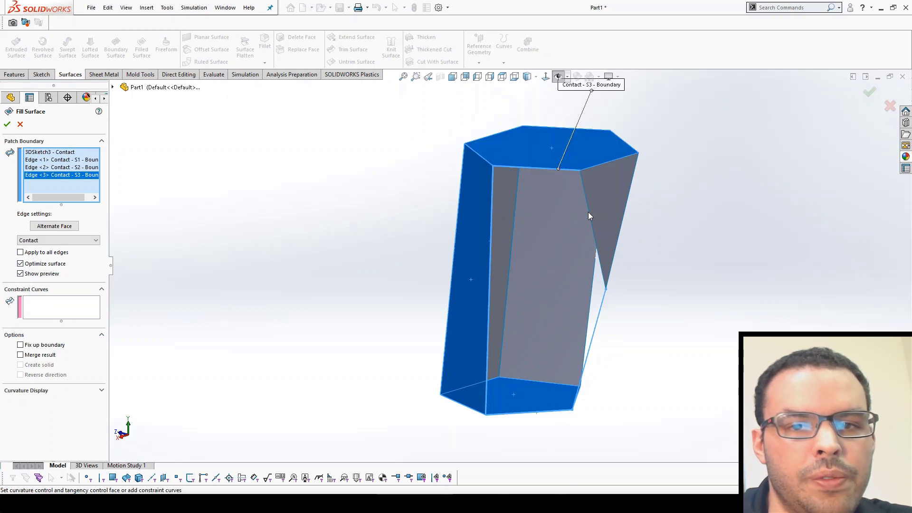
pyautogui.click(590, 214)
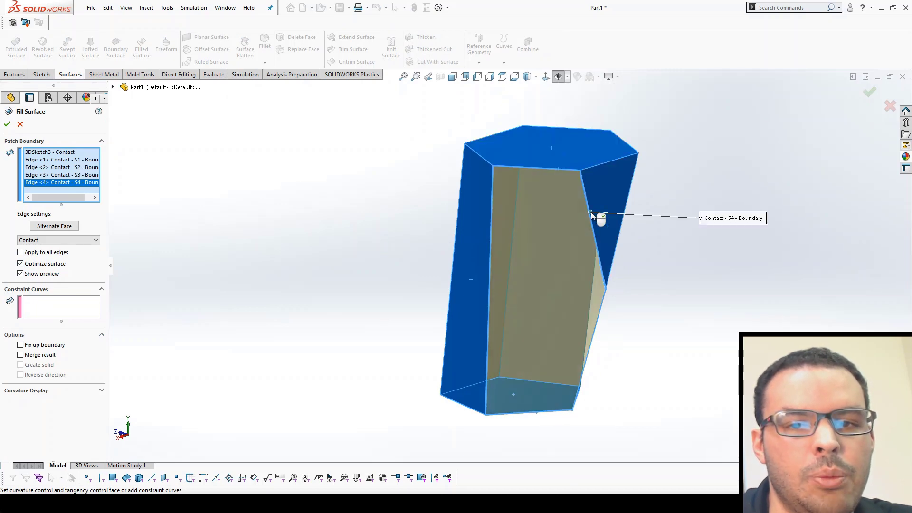
pyautogui.rightClick(591, 215)
pyautogui.moveTo(592, 215); pyautogui.dragTo(426, 188, button='middle')
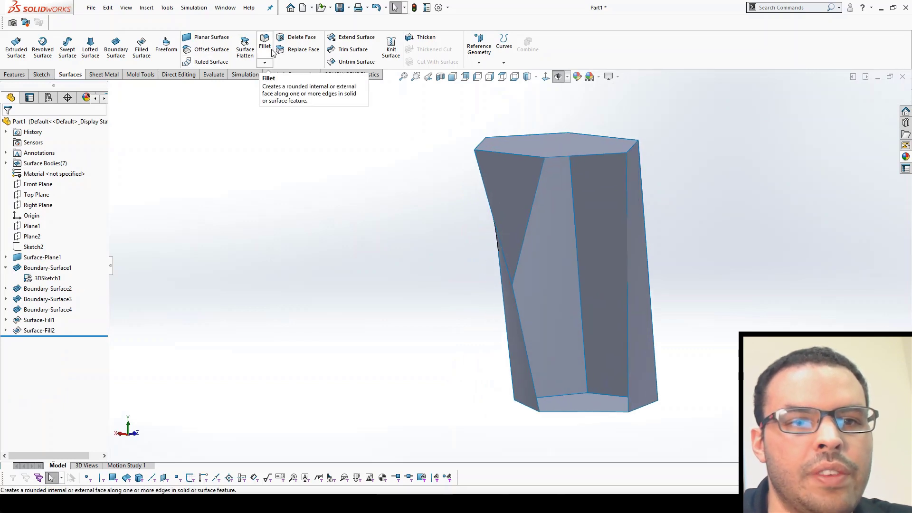
# Create Surface-Fill3 from the top, right, bottom and two side edges to close the last open face.
pyautogui.click(142, 50)
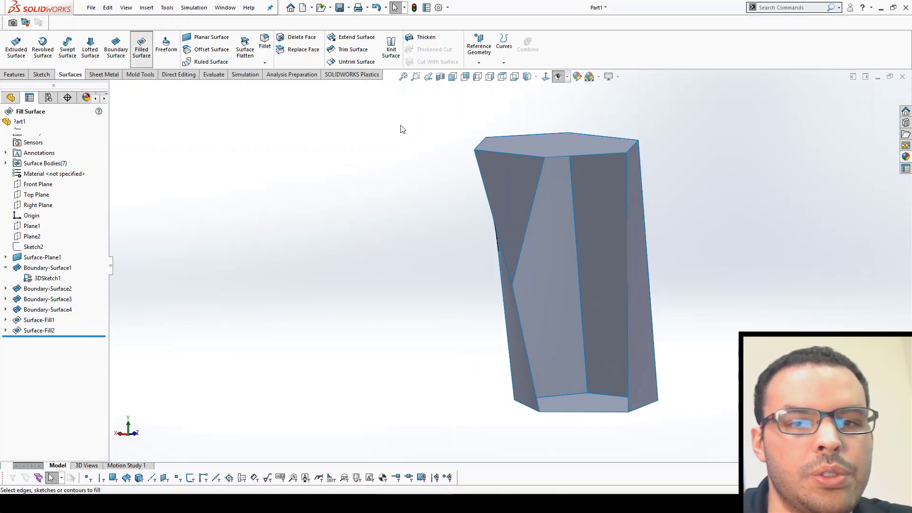
pyautogui.click(600, 154)
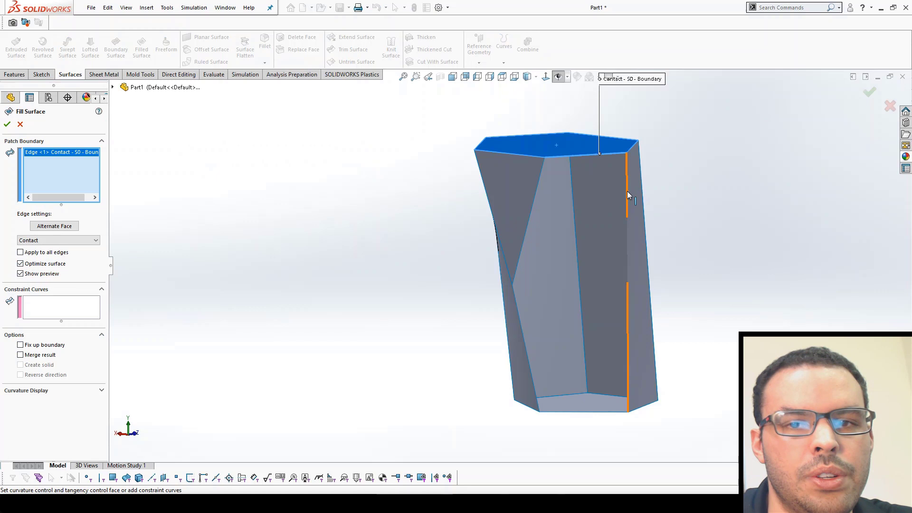
pyautogui.click(627, 191)
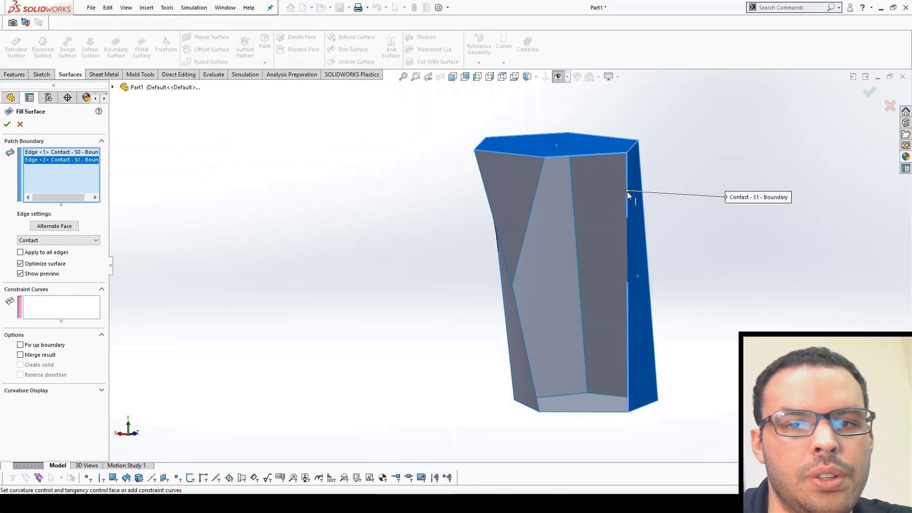
pyautogui.click(602, 413)
pyautogui.click(524, 341)
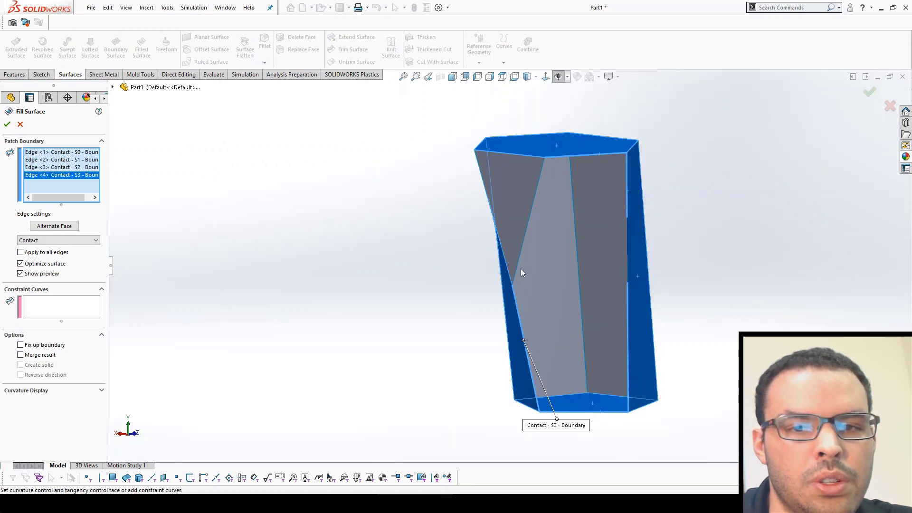
pyautogui.click(521, 252)
pyautogui.rightClick(520, 251)
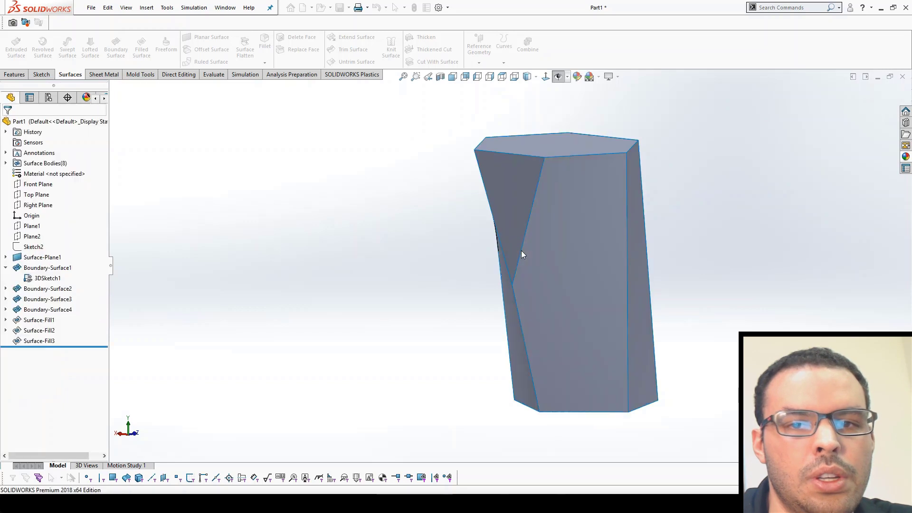
pyautogui.moveTo(667, 255); pyautogui.dragTo(772, 279, button='middle')
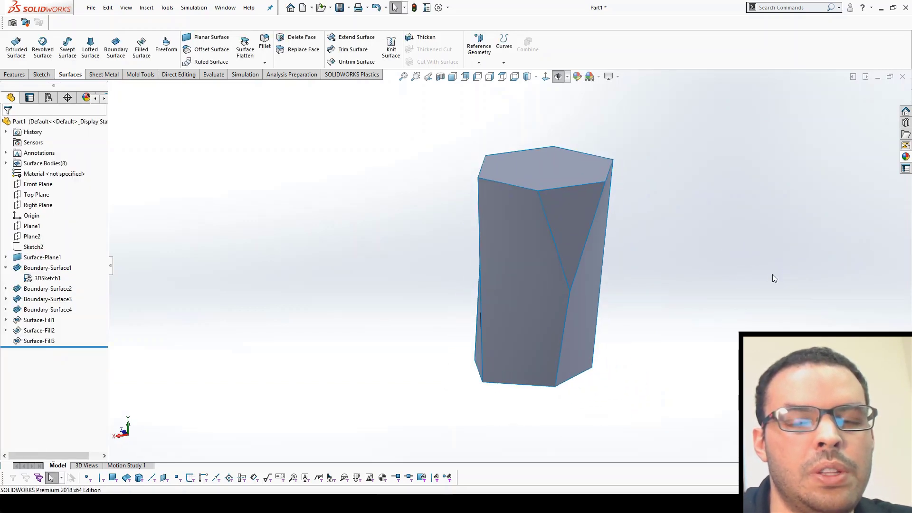
# Knit the eight surfaces, Surface-Plane1 through Surface-Fill3, into one solid and save as SCUTOID 3.
pyautogui.click(391, 49)
pyautogui.click(113, 87)
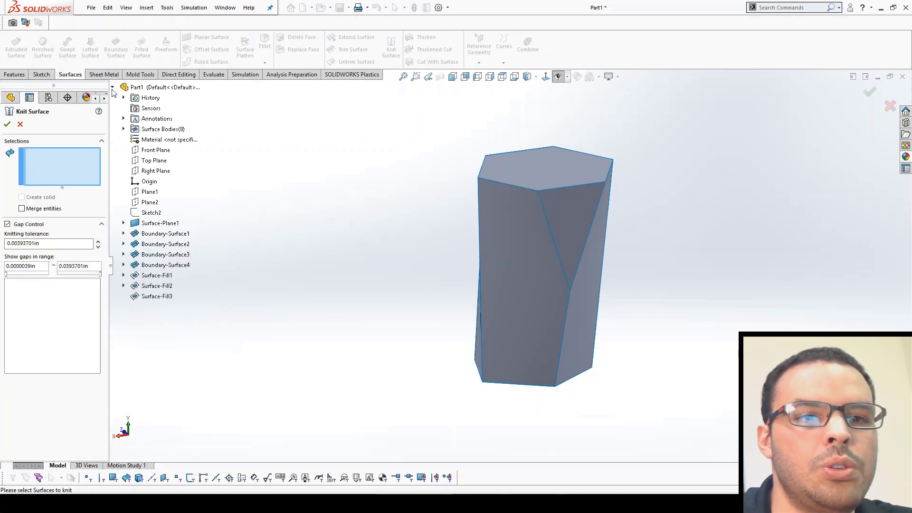
pyautogui.click(124, 129)
pyautogui.click(170, 139)
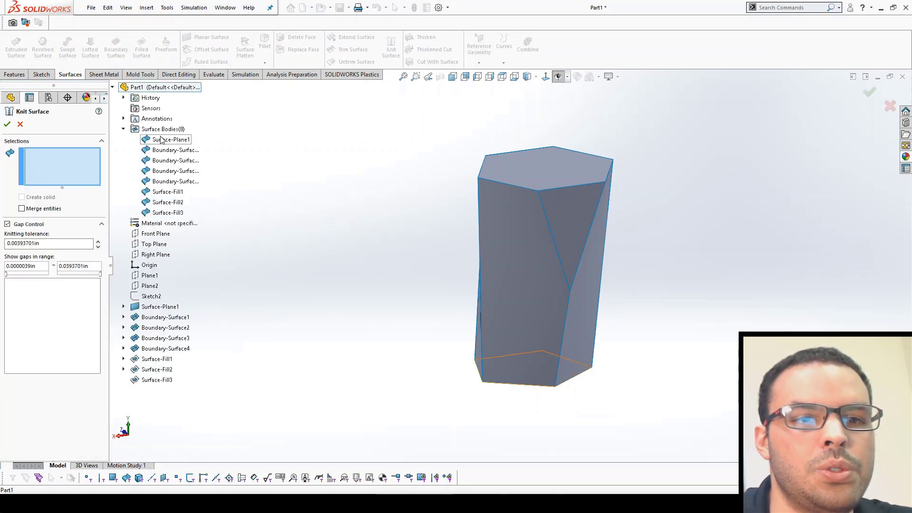
pyautogui.keyDown('shift'); pyautogui.click(170, 213); pyautogui.keyUp('shift')
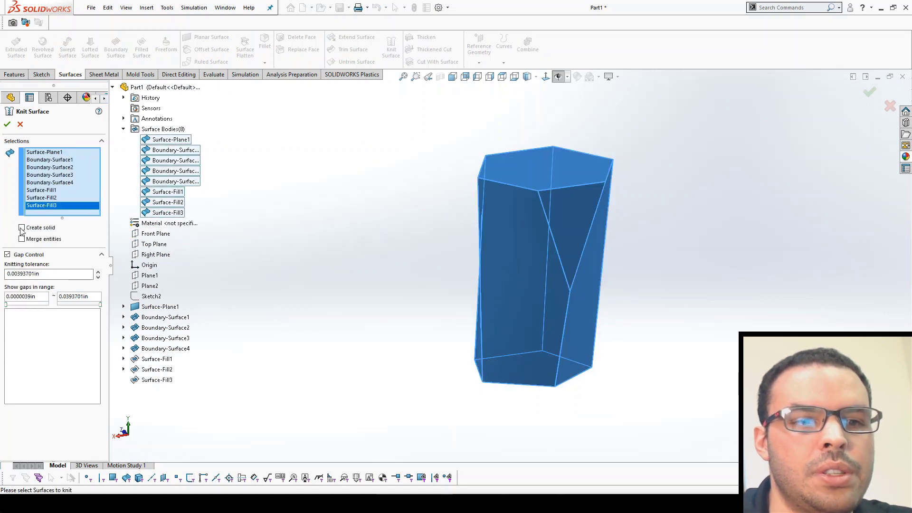
pyautogui.click(8, 125)
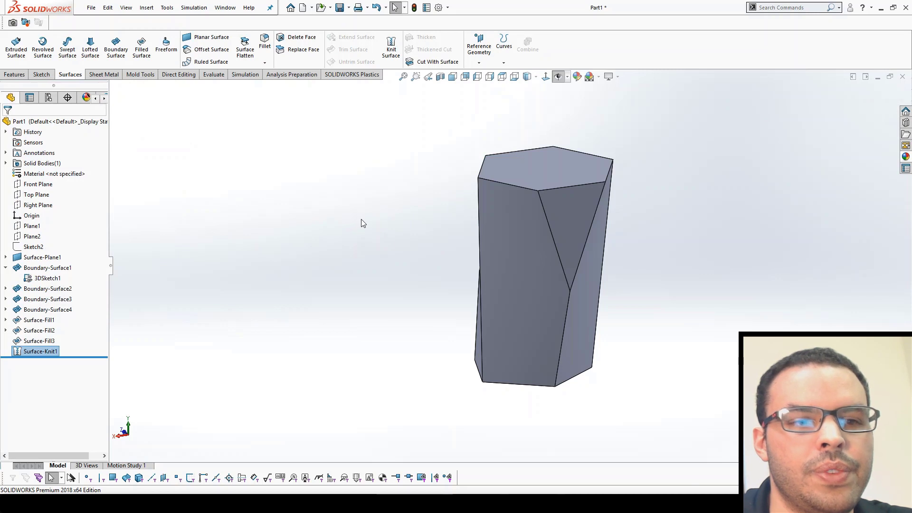
pyautogui.moveTo(362, 220); pyautogui.dragTo(442, 245, button='middle')
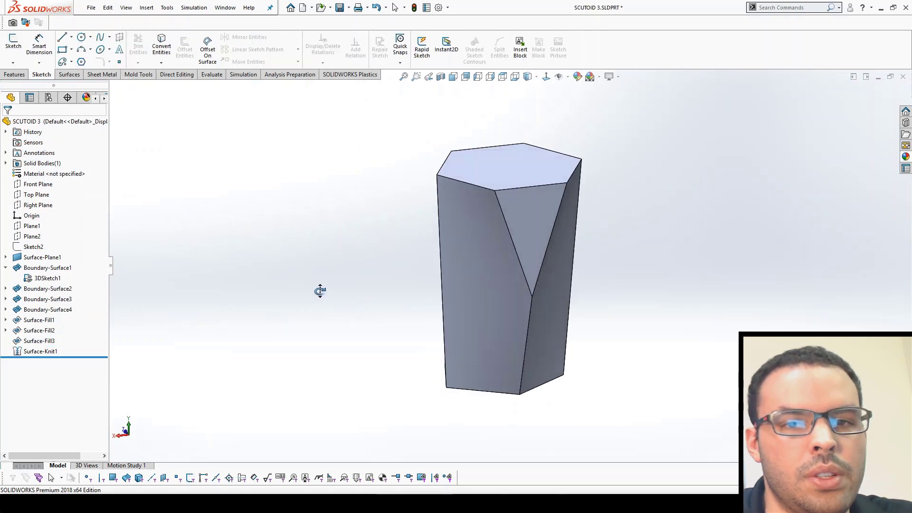
pyautogui.moveTo(320, 291)
pyautogui.mouseDown(button='middle')
pyautogui.moveTo(306, 291)
pyautogui.moveTo(350, 304)
pyautogui.mouseUp(button='middle')
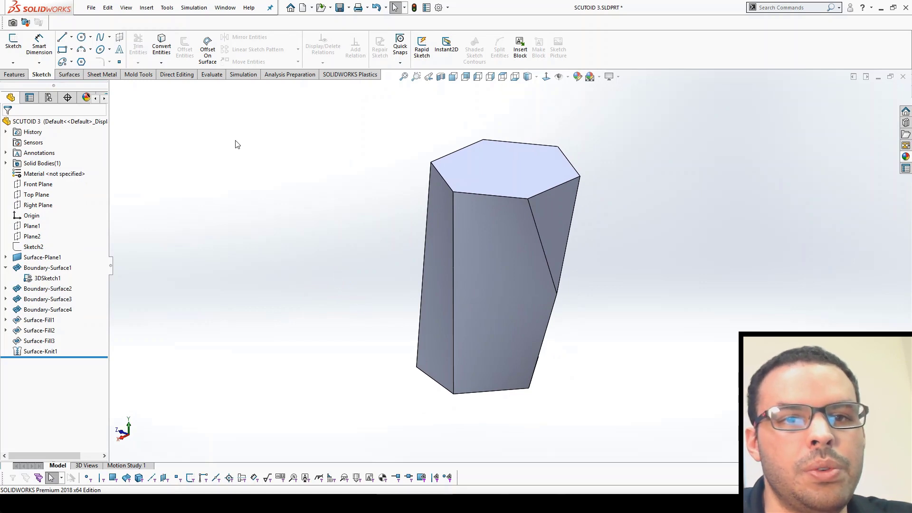
# Make a new assembly from SCUTOID 3, placing the part at the assembly origin.
pyautogui.click(91, 8)
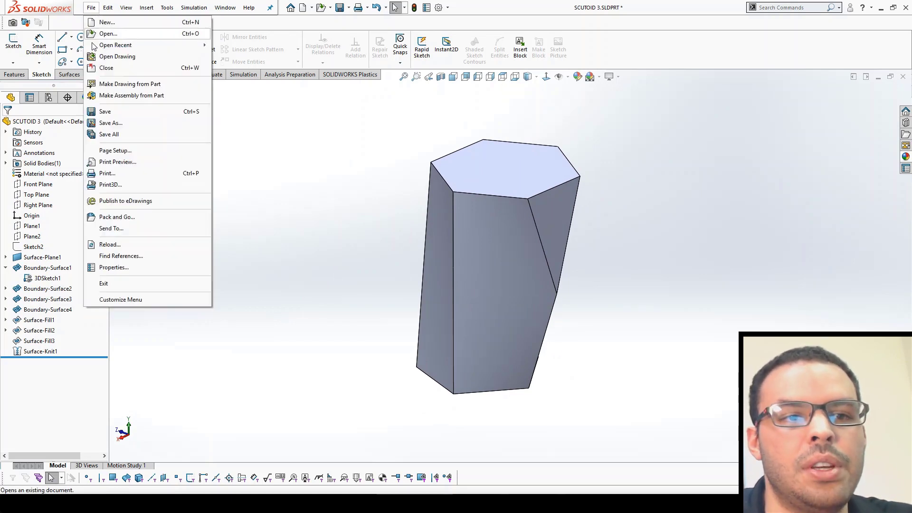
pyautogui.click(118, 95)
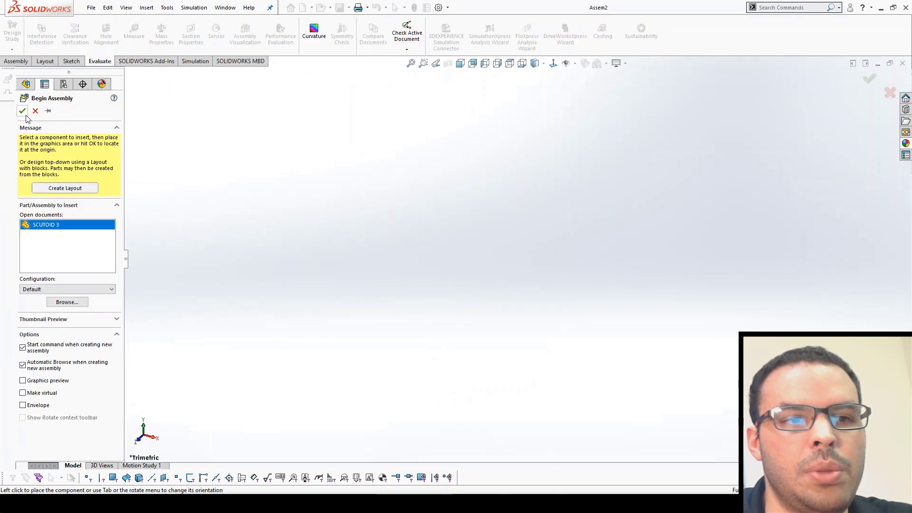
pyautogui.click(22, 111)
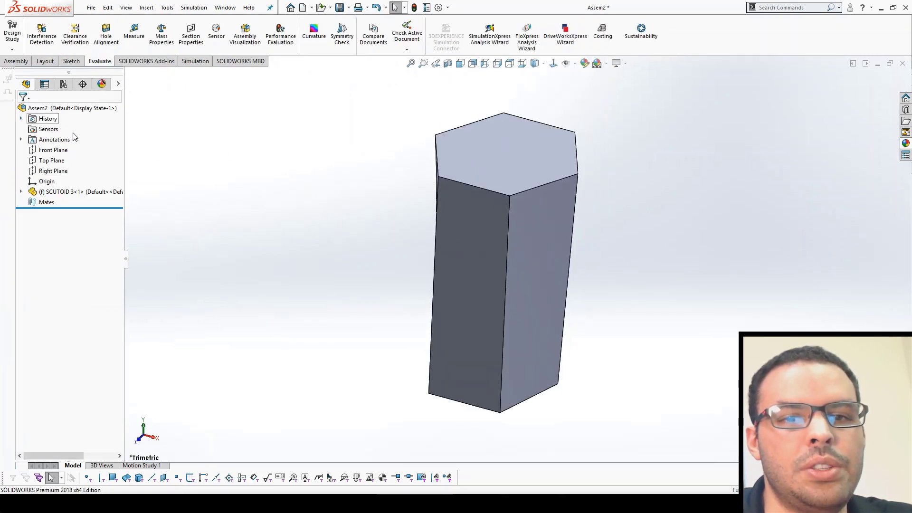
# Drag a second SCUTOID 3 copy out to the right and rotate it to a new orientation.
pyautogui.moveTo(427, 231); pyautogui.dragTo(289, 220, button='middle')
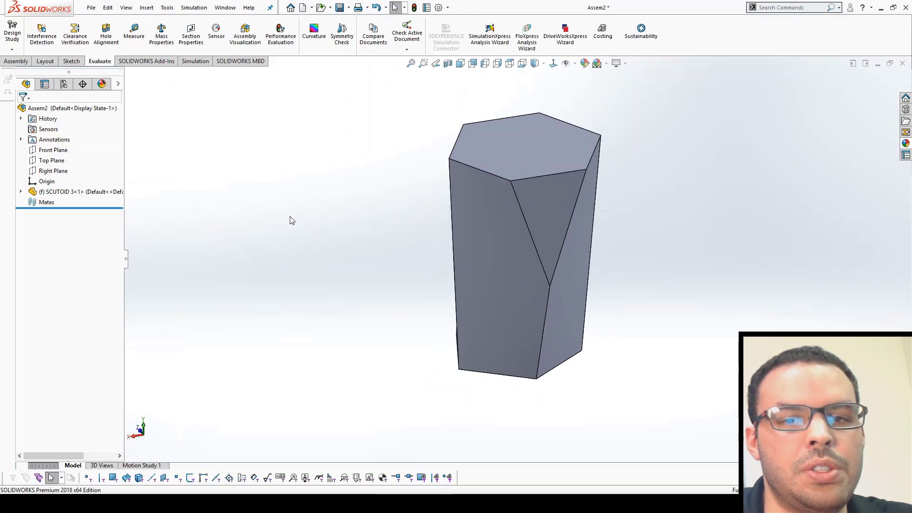
pyautogui.keyDown('ctrl'); pyautogui.moveTo(493, 287); pyautogui.dragTo(708, 256); pyautogui.keyUp('ctrl')
pyautogui.moveTo(689, 179); pyautogui.dragTo(707, 393, button='right')
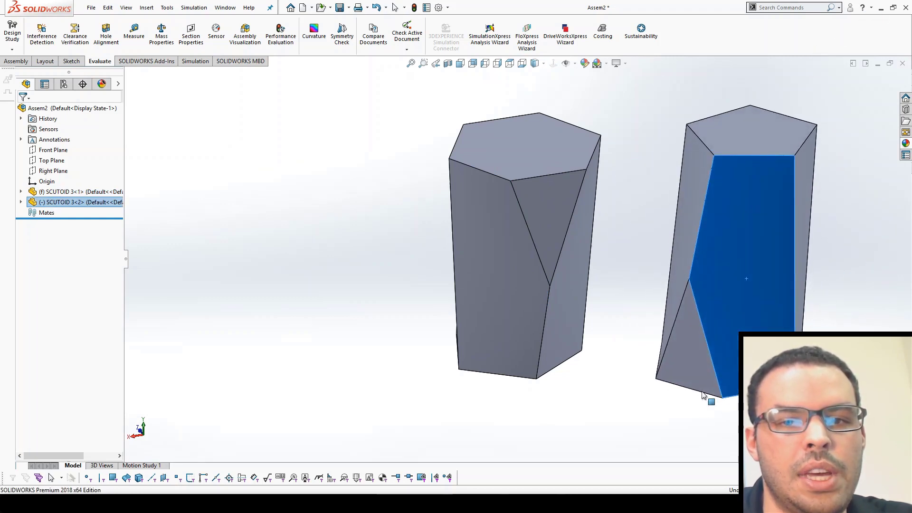
# Make the bottom vertices of the two scutoids coincident.
pyautogui.click(643, 400)
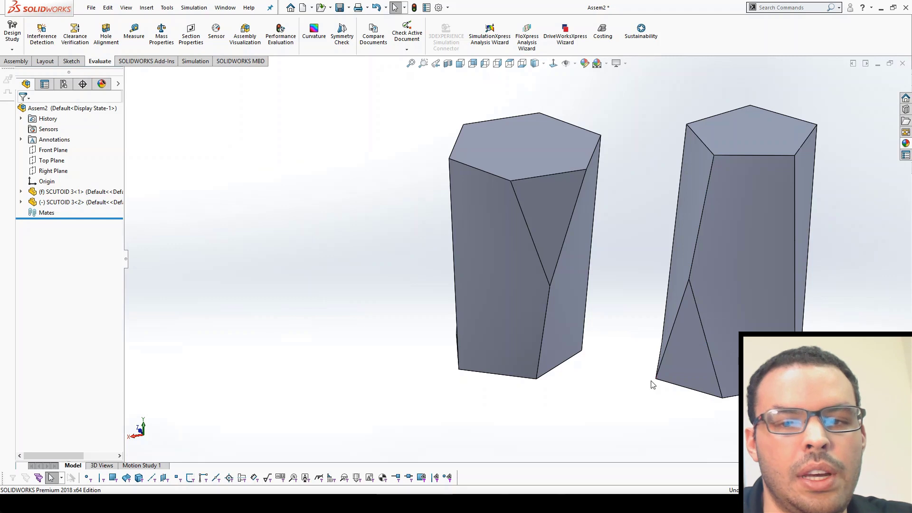
pyautogui.click(654, 385)
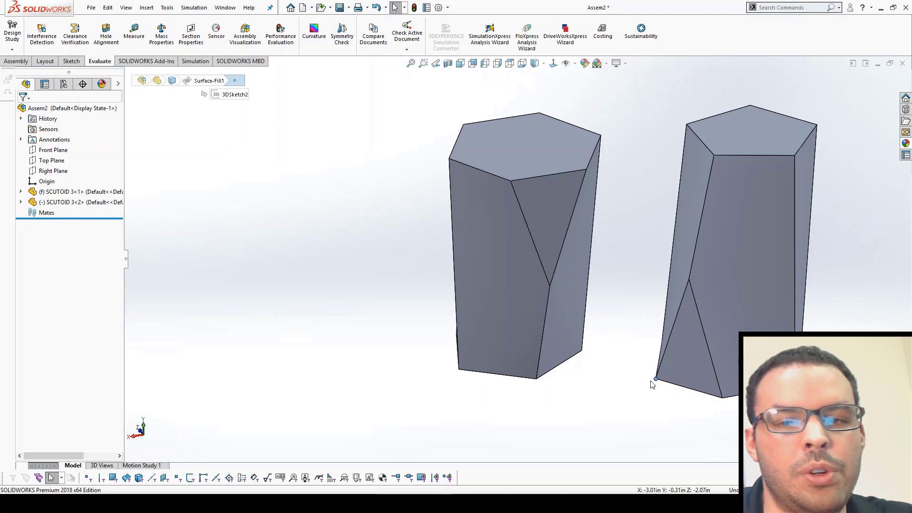
pyautogui.keyDown('ctrl'); pyautogui.click(537, 379); pyautogui.keyUp('ctrl')
pyautogui.click(570, 369)
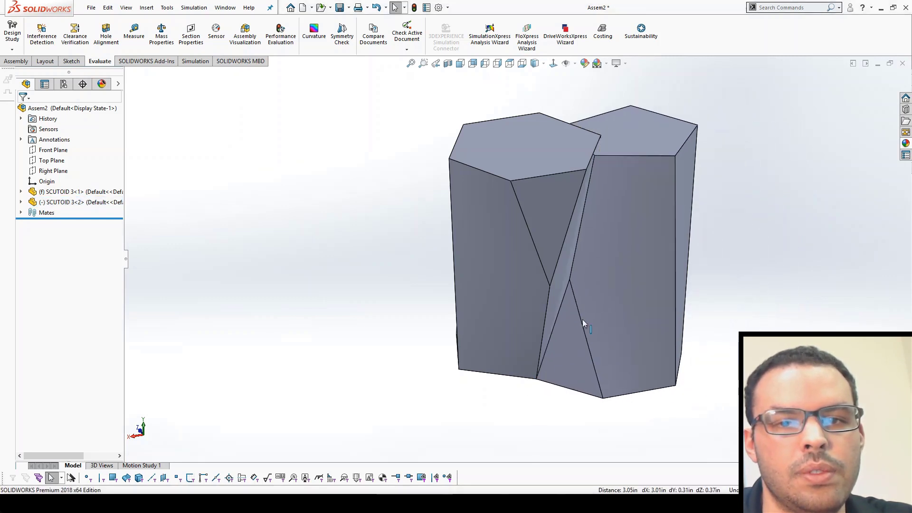
# Mate the left scutoid's hexagon top and the right scutoid's pentagon top as coincident.
pyautogui.click(667, 240)
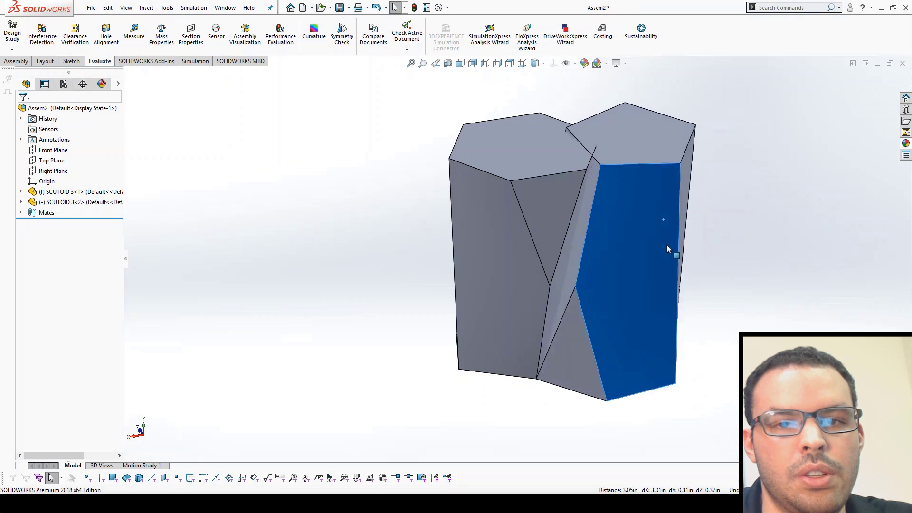
pyautogui.click(645, 148)
pyautogui.keyDown('ctrl'); pyautogui.click(515, 161); pyautogui.keyUp('ctrl')
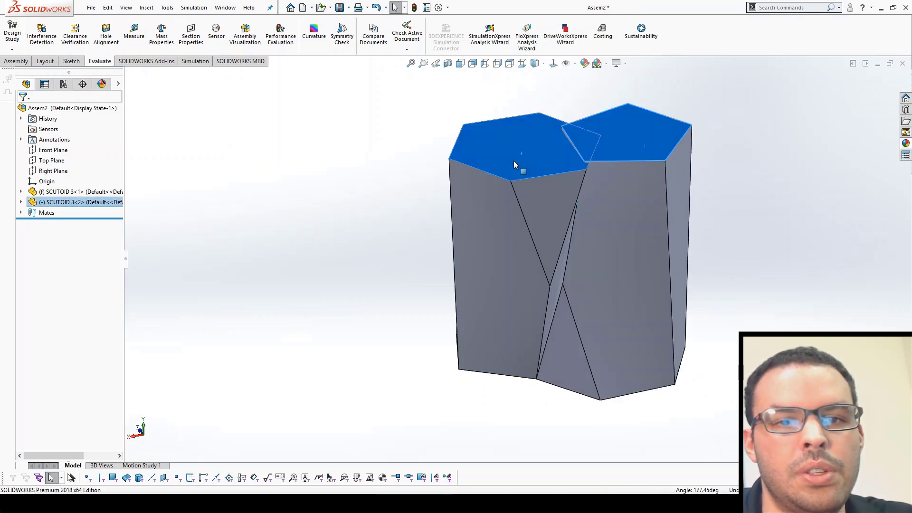
pyautogui.keyDown('ctrl'); pyautogui.click(531, 158); pyautogui.keyUp('ctrl')
pyautogui.click(507, 160)
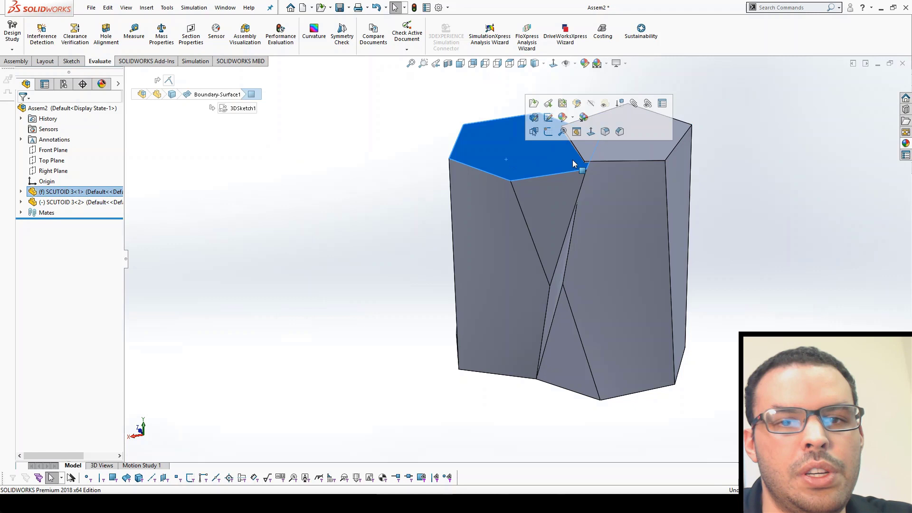
pyautogui.keyDown('ctrl'); pyautogui.click(611, 158); pyautogui.keyUp('ctrl')
pyautogui.click(637, 151)
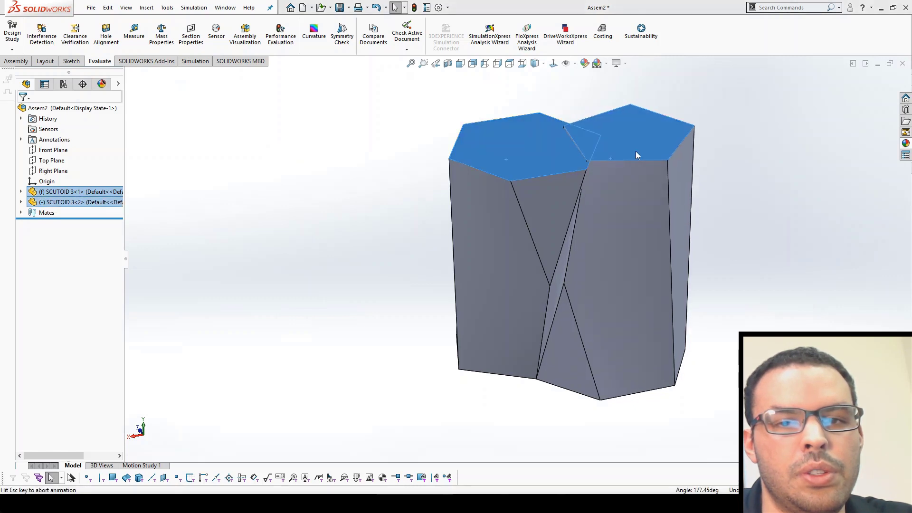
# Turn the right scutoid into place and mate the shared edge so the two nest together.
pyautogui.click(668, 271)
pyautogui.moveTo(668, 269); pyautogui.dragTo(620, 181)
pyautogui.scroll(-3, 613, 171)
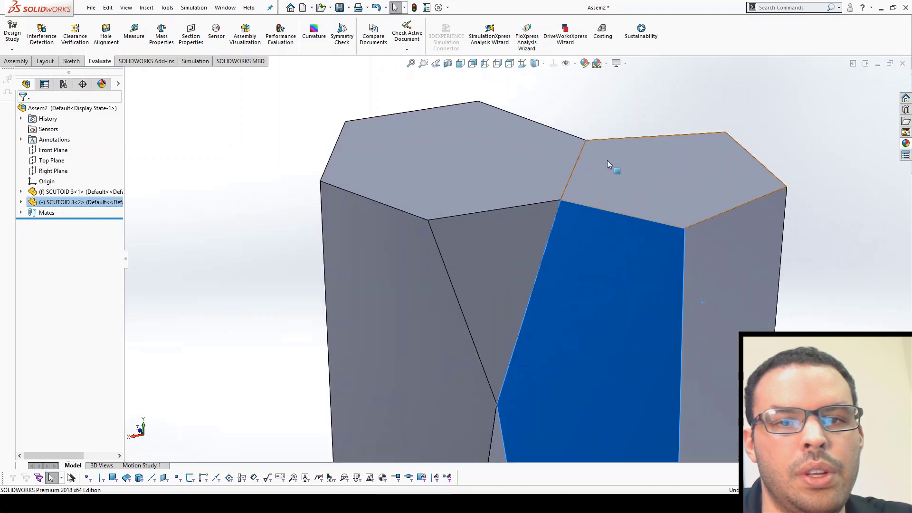
pyautogui.moveTo(607, 161); pyautogui.dragTo(591, 196, button='middle')
pyautogui.moveTo(543, 275); pyautogui.dragTo(536, 244)
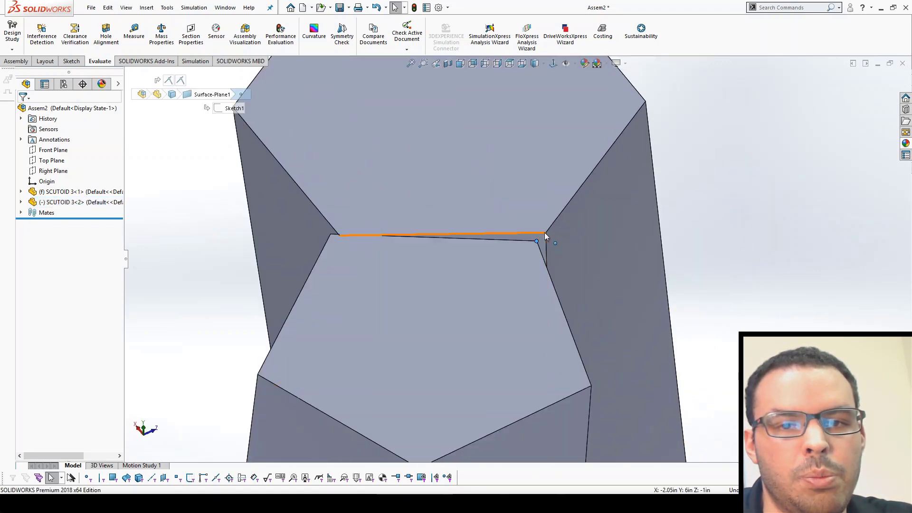
pyautogui.click(547, 233)
pyautogui.click(574, 225)
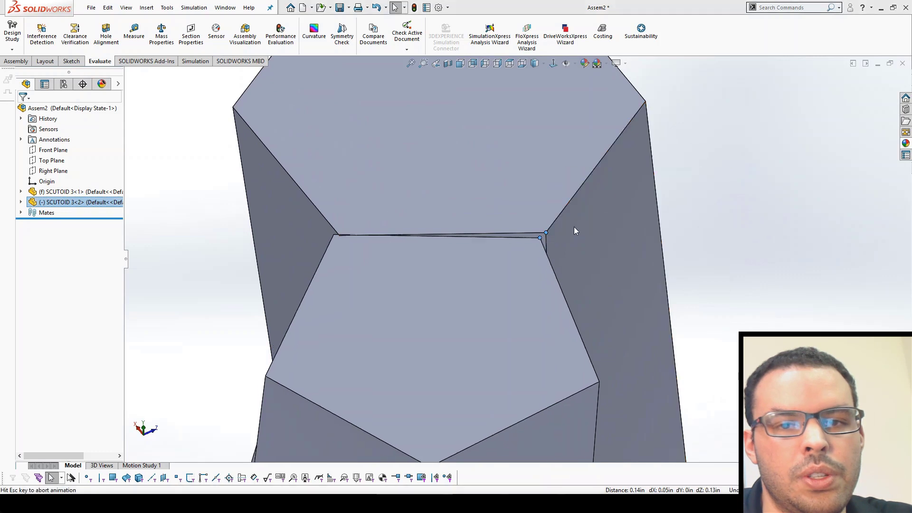
pyautogui.scroll(3, 380, 328)
pyautogui.moveTo(404, 330); pyautogui.dragTo(468, 296, button='middle')
pyautogui.scroll(2, 428, 332)
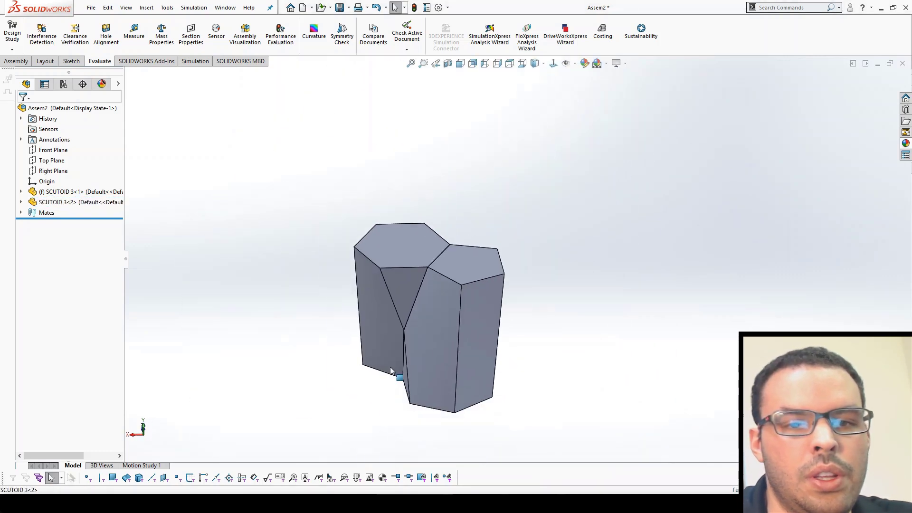
pyautogui.moveTo(398, 366); pyautogui.dragTo(414, 320, button='middle')
pyautogui.scroll(-2, 414, 320)
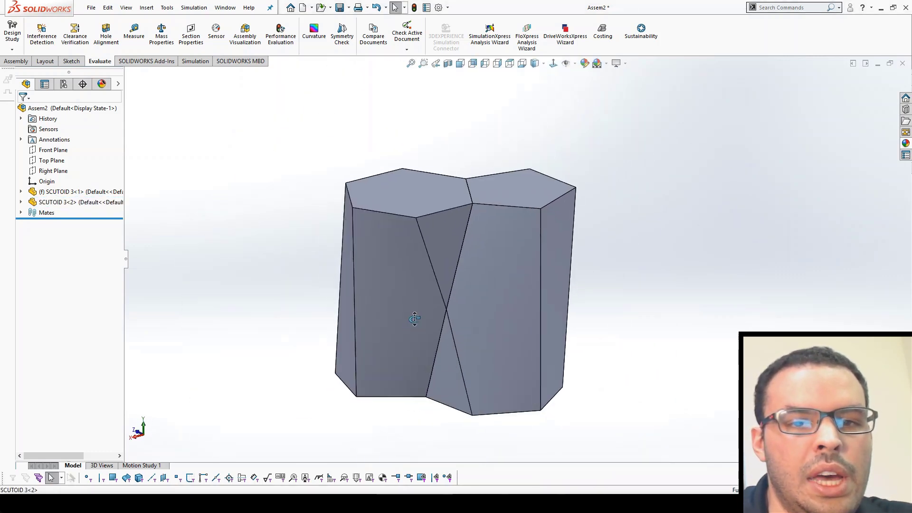
pyautogui.click(448, 63)
pyautogui.click(51, 283)
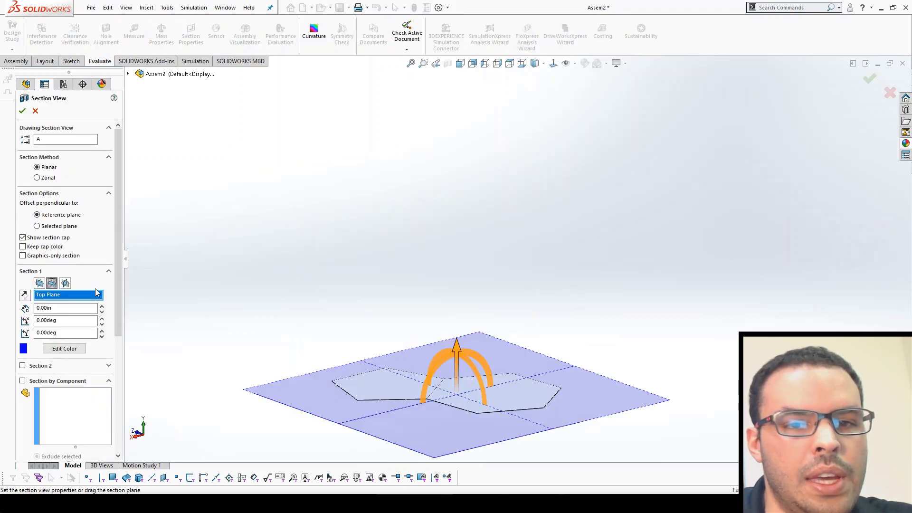
pyautogui.moveTo(456, 349); pyautogui.dragTo(485, 280)
pyautogui.scroll(-3, 454, 332)
pyautogui.scroll(-5, 454, 331)
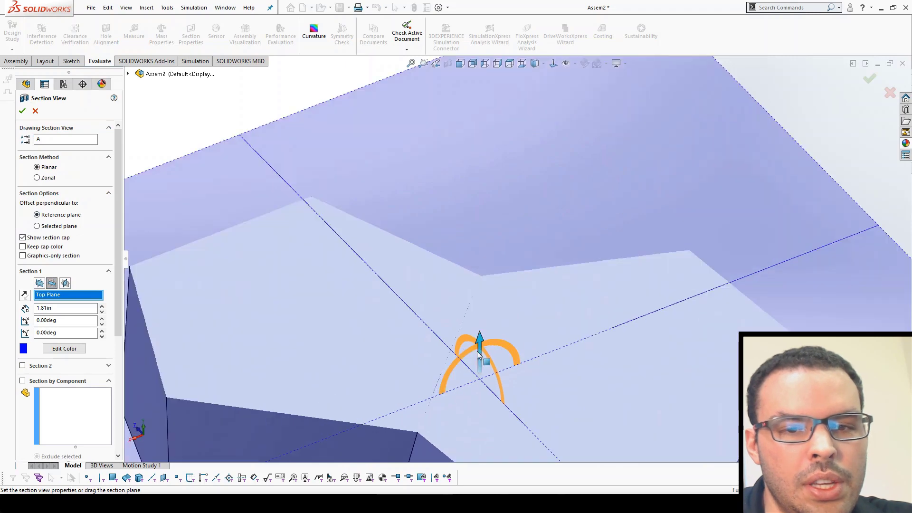
pyautogui.moveTo(487, 349); pyautogui.dragTo(481, 65)
pyautogui.keyDown('ctrl'); pyautogui.moveTo(480, 65); pyautogui.dragTo(511, 227, button='middle'); pyautogui.keyUp('ctrl')
pyautogui.moveTo(510, 226); pyautogui.dragTo(484, 430)
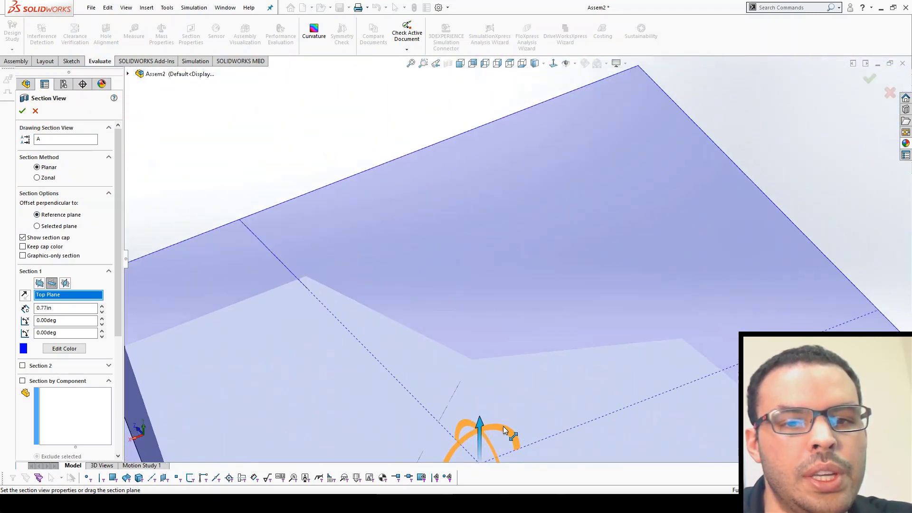
pyautogui.keyDown('ctrl'); pyautogui.moveTo(485, 430); pyautogui.dragTo(499, 269, button='middle'); pyautogui.keyUp('ctrl')
pyautogui.moveTo(499, 270); pyautogui.dragTo(499, 128)
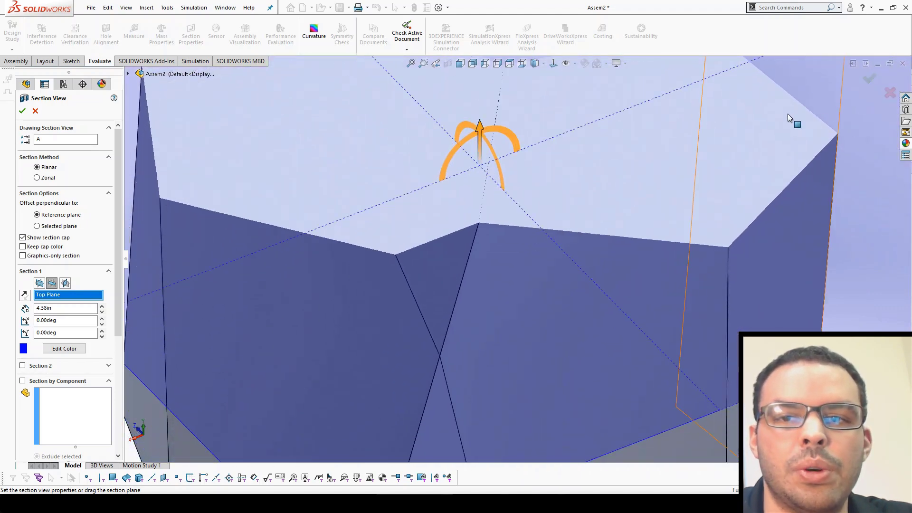
pyautogui.click(872, 78)
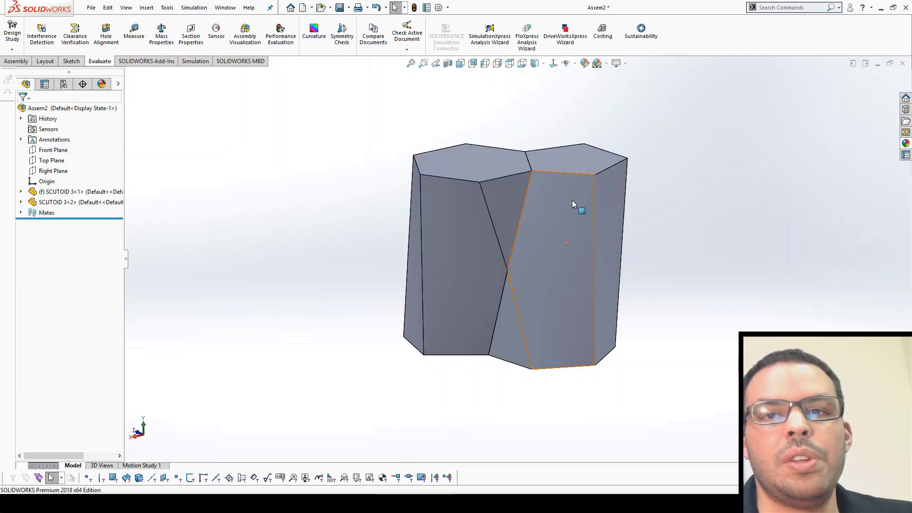